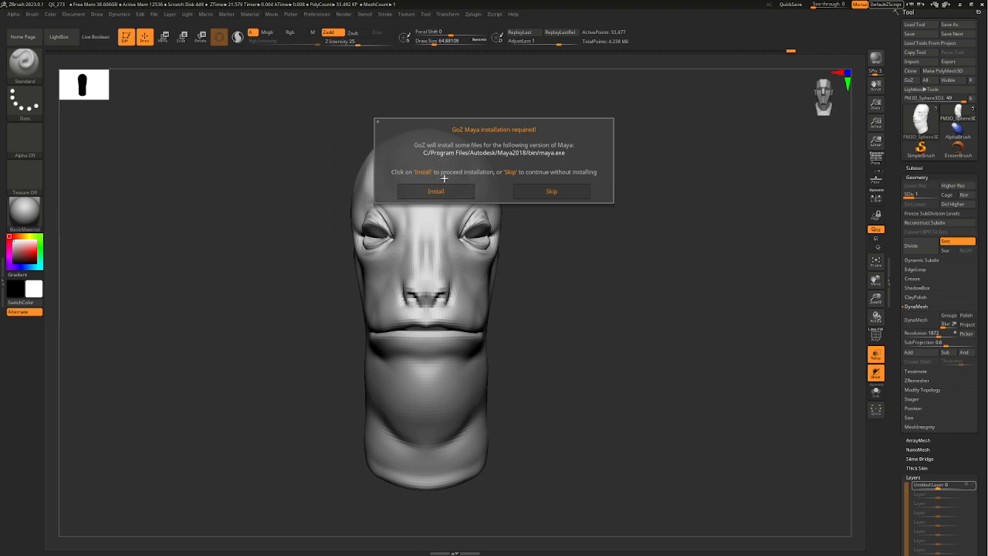
- Install GoZ for Maya with Photoshop marked as not installed, and send the head mesh to Maya
{"action": "left_click", "coordinate": [439, 190]}
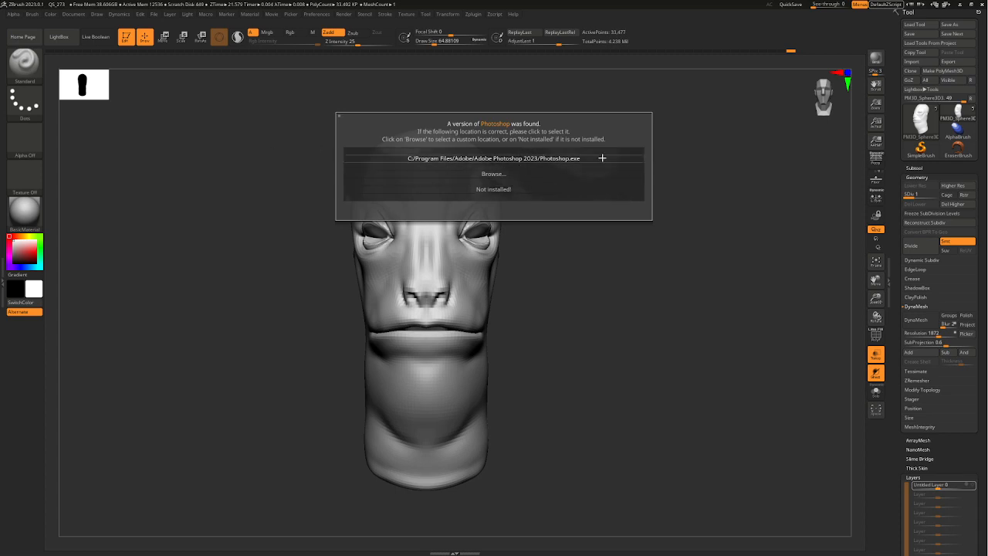
{"action": "left_click", "coordinate": [500, 189]}
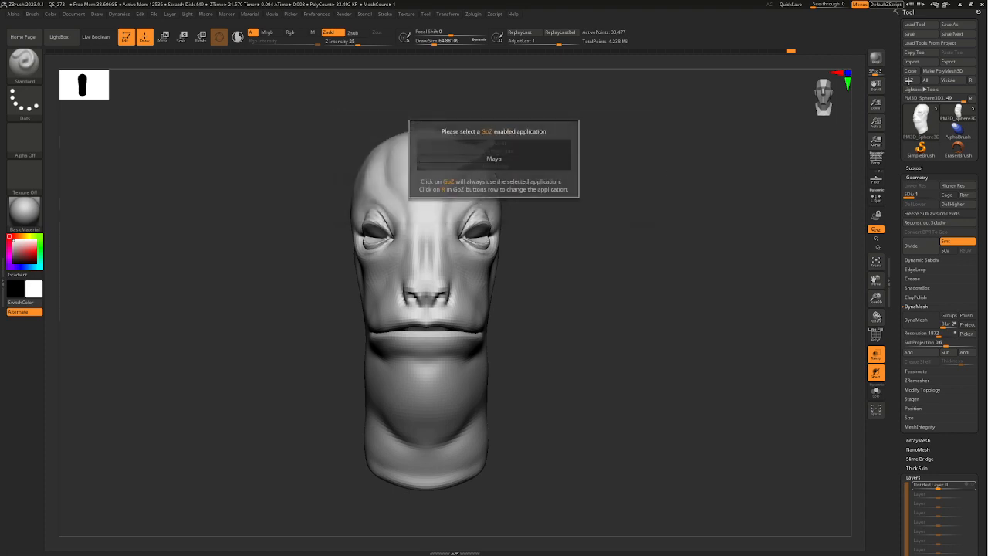
{"action": "left_click", "coordinate": [499, 158]}
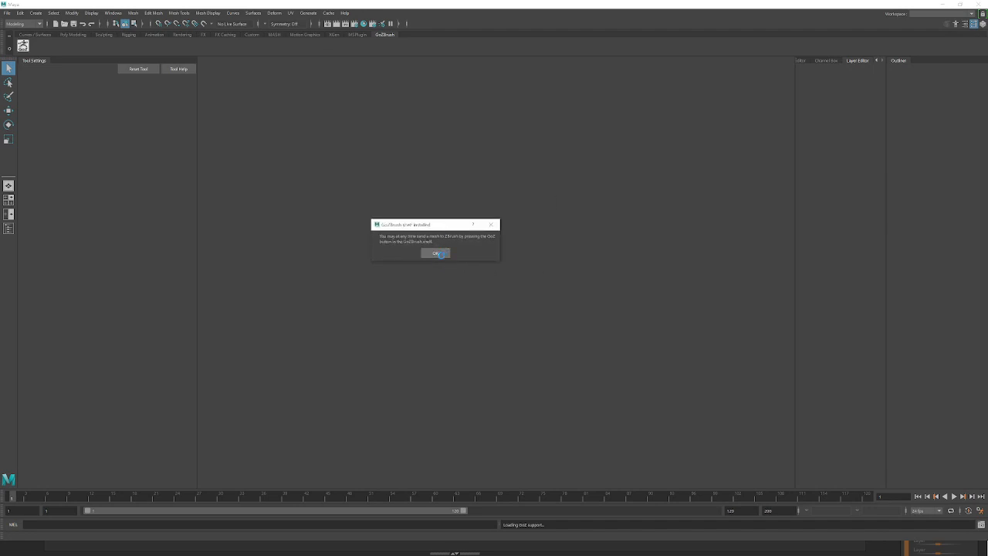
{"action": "left_click", "coordinate": [435, 254]}
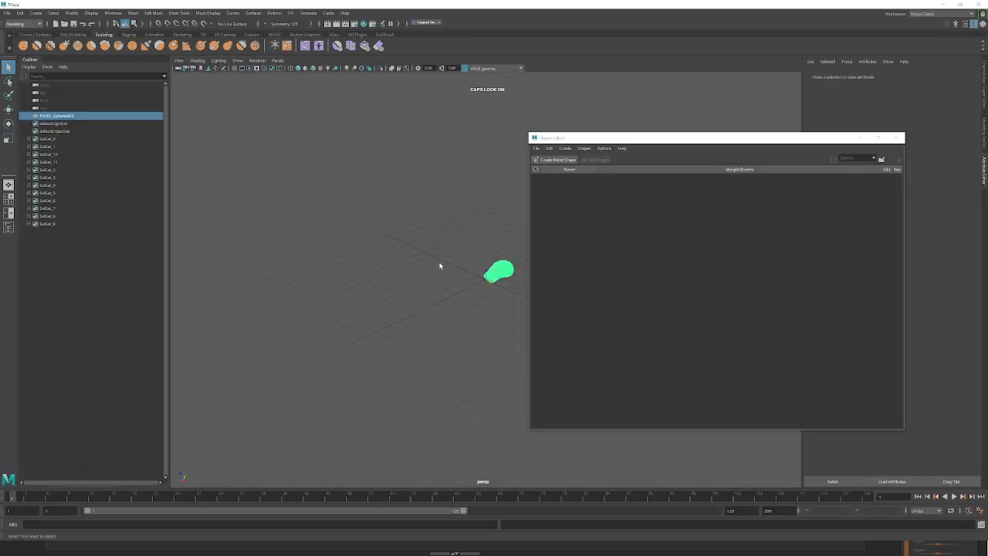
- Move the Shape Editor off the imported head and minimize it
{"action": "left_click", "coordinate": [488, 248]}
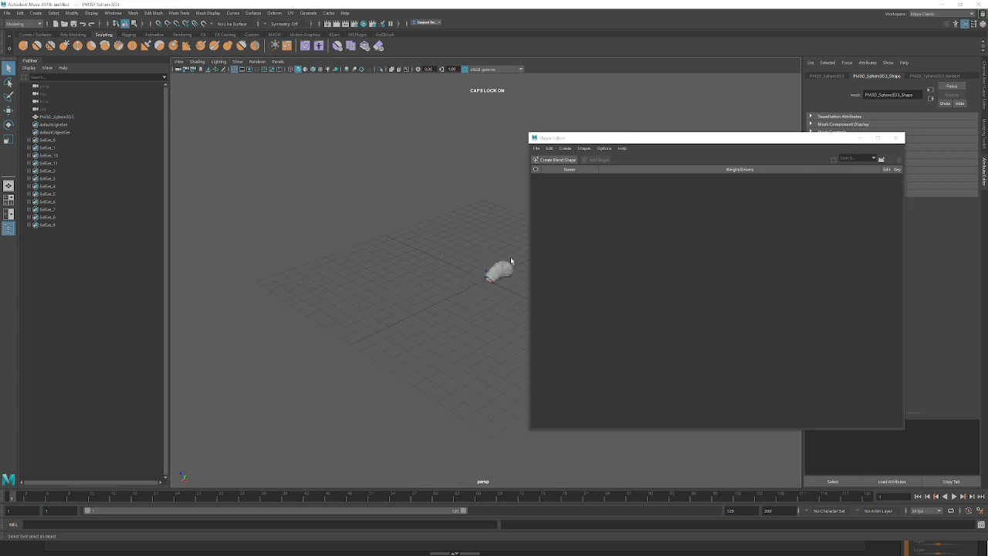
{"action": "left_click_drag", "start_coordinate": [679, 139], "coordinate": [9, 126]}
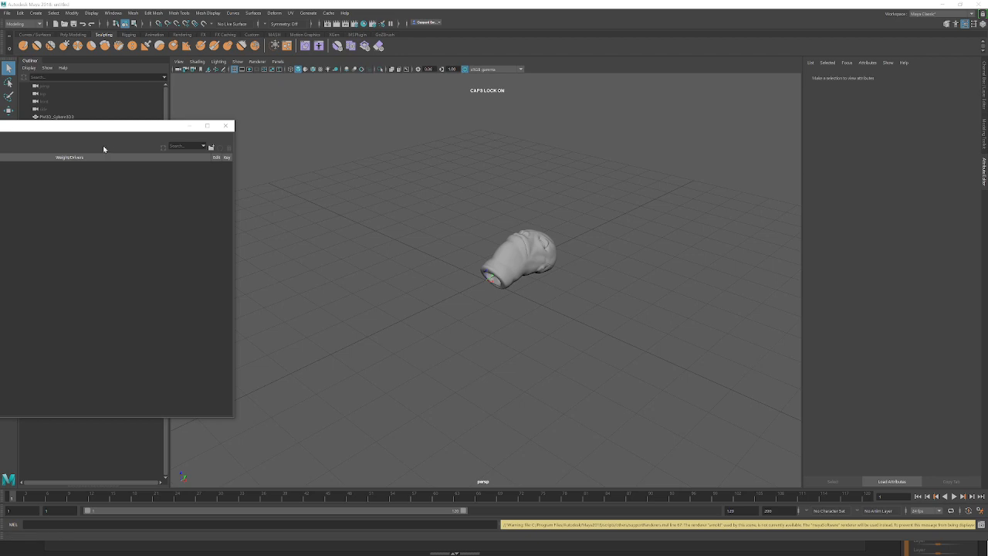
{"action": "left_click", "coordinate": [190, 126]}
- Examine the imported head mesh from the front and from below
{"action": "left_click_drag", "start_coordinate": [280, 181], "coordinate": [440, 258], "text": "alt"}
{"action": "right_click_drag", "start_coordinate": [440, 258], "coordinate": [522, 293], "text": "alt"}
{"action": "left_click", "coordinate": [536, 216]}
{"action": "middle_click_drag", "start_coordinate": [549, 205], "coordinate": [510, 282], "text": "alt"}
{"action": "right_click_drag", "start_coordinate": [509, 283], "coordinate": [534, 288], "text": "alt"}
{"action": "left_click_drag", "start_coordinate": [535, 288], "coordinate": [477, 244], "text": "alt"}
{"action": "left_click_drag", "start_coordinate": [332, 115], "coordinate": [331, 117], "text": "alt"}
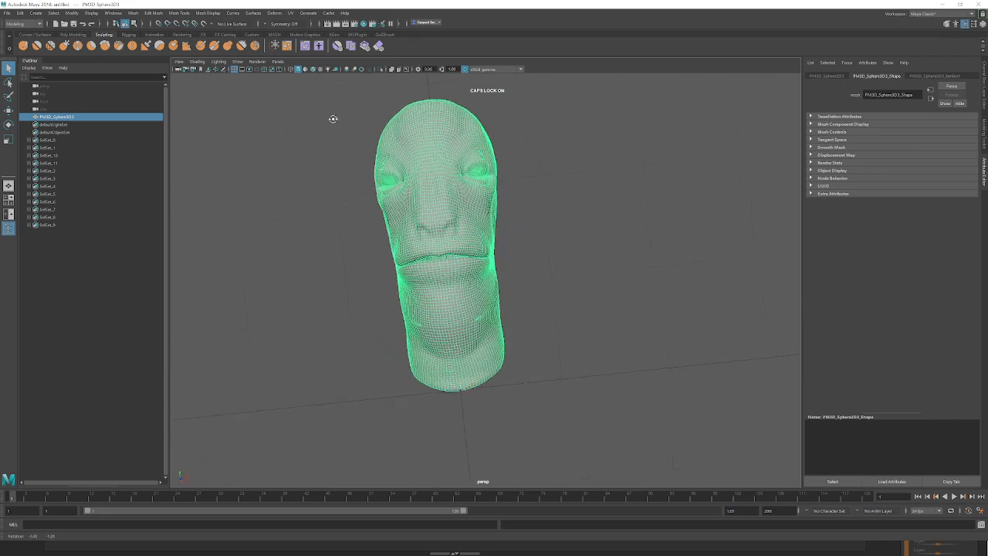
{"action": "left_click_drag", "start_coordinate": [576, 308], "coordinate": [542, 256], "text": "alt"}
- Try to stand the head upright with the Rotate tool, and undo the rotations
{"action": "key", "text": "e"}
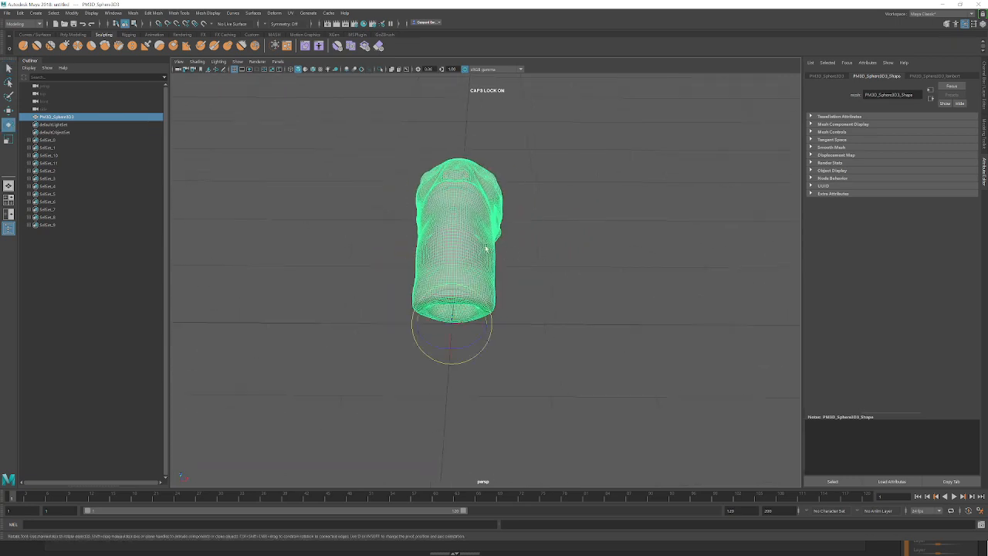
{"action": "left_click_drag", "start_coordinate": [453, 317], "coordinate": [522, 370]}
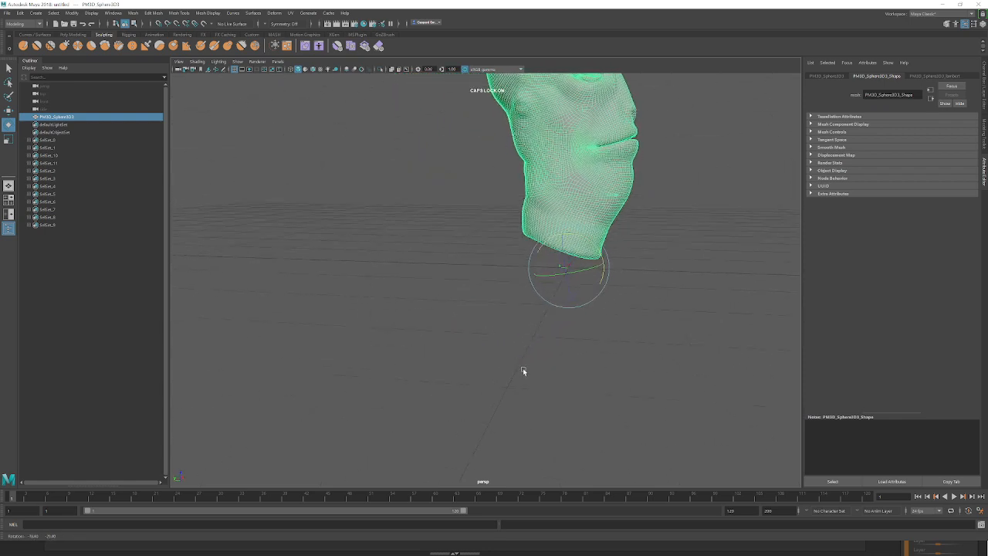
{"action": "left_click_drag", "start_coordinate": [591, 240], "coordinate": [596, 254]}
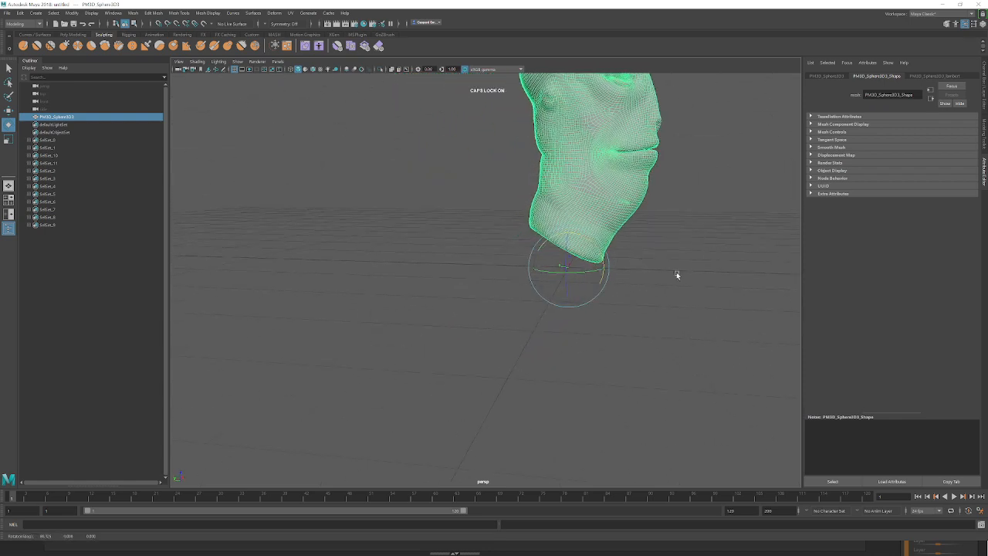
{"action": "left_click_drag", "start_coordinate": [676, 275], "coordinate": [634, 274], "text": "alt"}
{"action": "key", "text": "ctrl+z"}
{"action": "key", "text": "ctrl+z"}
{"action": "key", "text": "ctrl+z"}
{"action": "left_click_drag", "start_coordinate": [437, 273], "coordinate": [532, 261], "text": "alt"}
{"action": "left_click_drag", "start_coordinate": [562, 368], "coordinate": [495, 307], "text": "alt"}
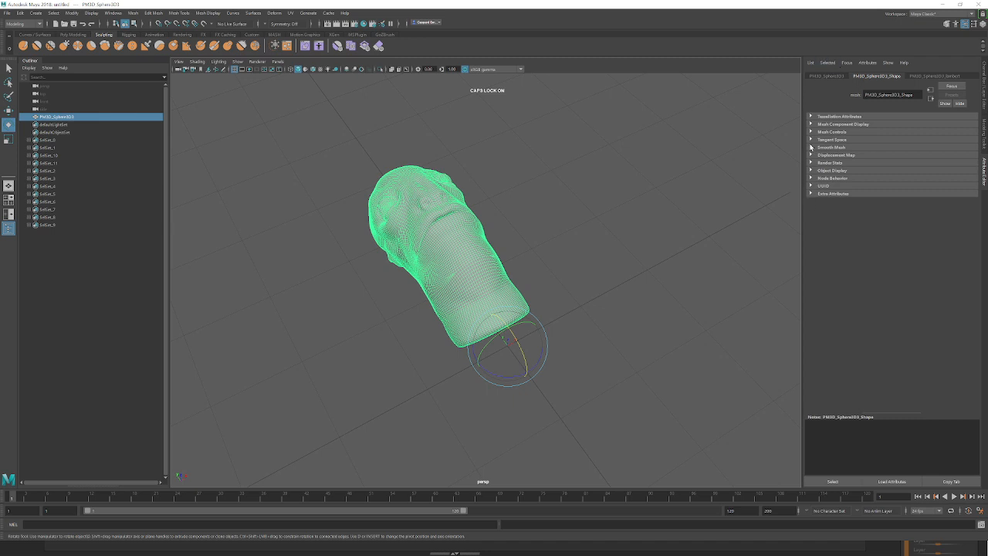
- Set the world coordinate system's up axis to Y in the general application preferences
{"action": "left_click", "coordinate": [24, 13]}
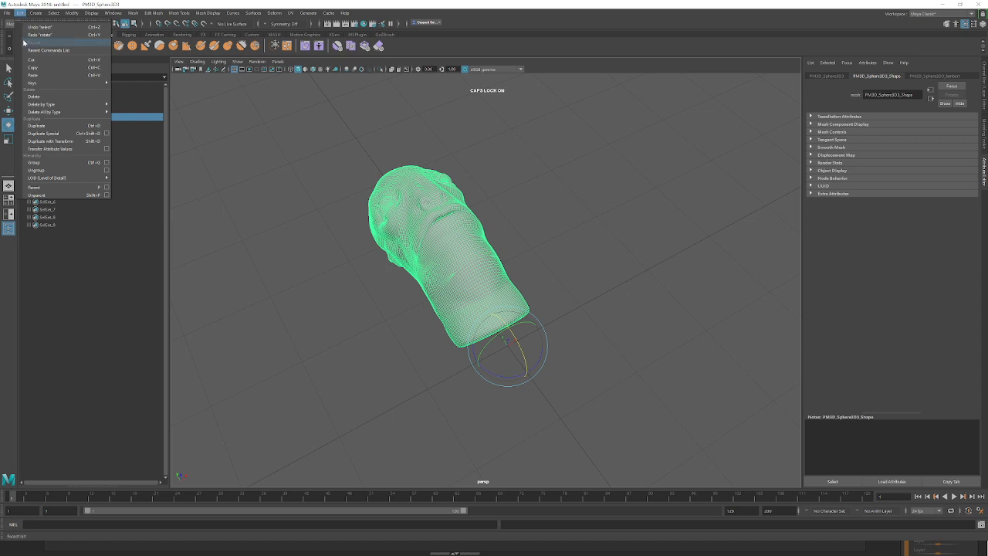
{"action": "mouse_move", "coordinate": [49, 14]}
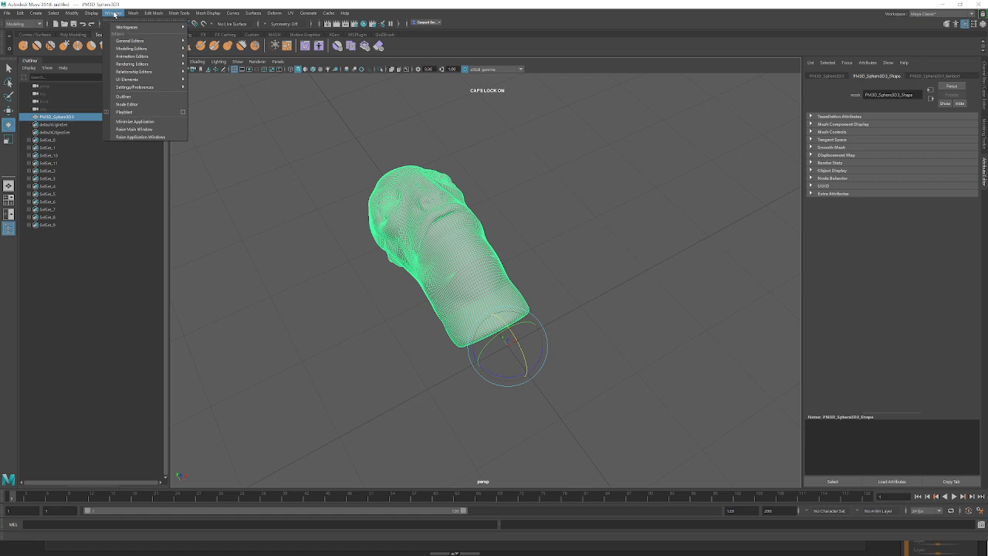
{"action": "mouse_move", "coordinate": [172, 87]}
{"action": "left_click", "coordinate": [220, 92]}
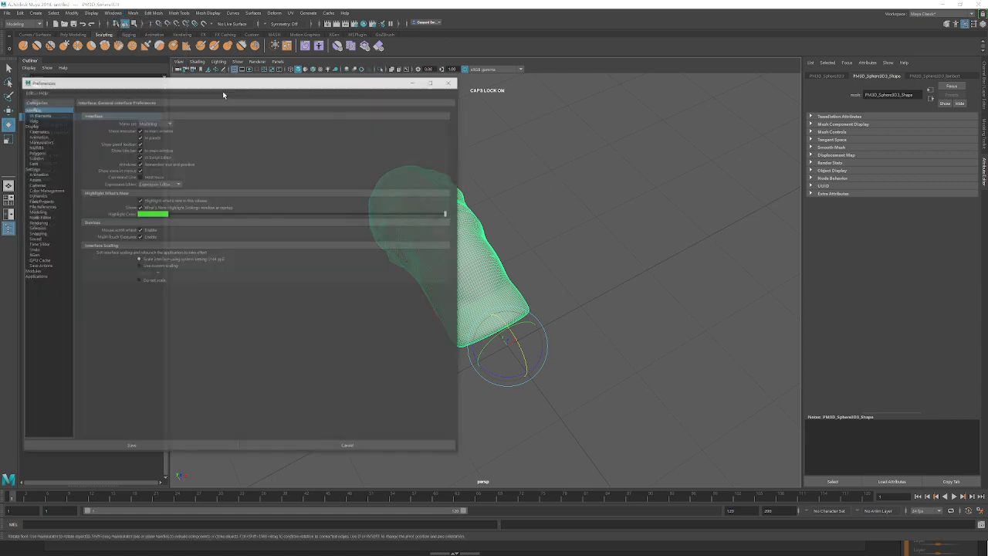
{"action": "left_click_drag", "start_coordinate": [223, 94], "coordinate": [338, 103]}
{"action": "left_click", "coordinate": [157, 184]}
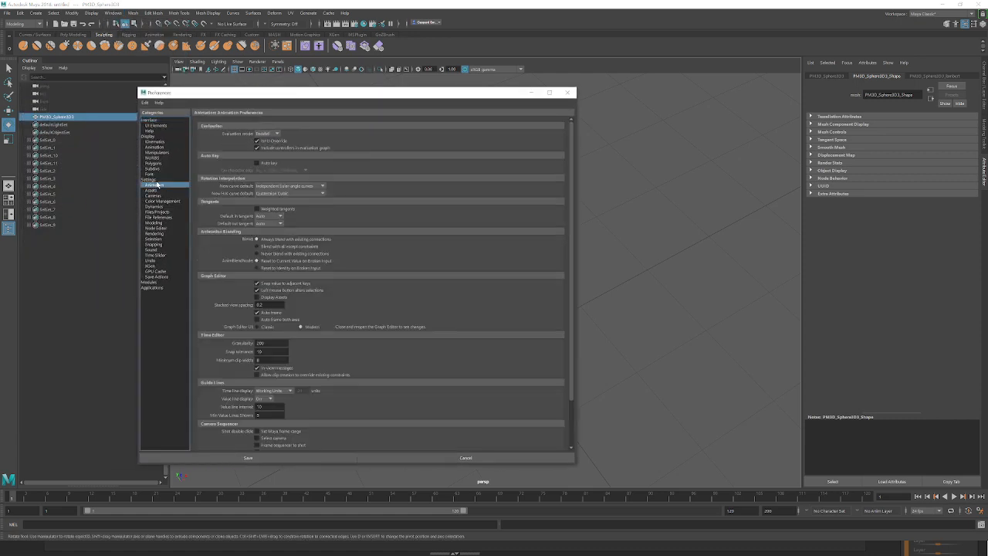
{"action": "left_click", "coordinate": [158, 180]}
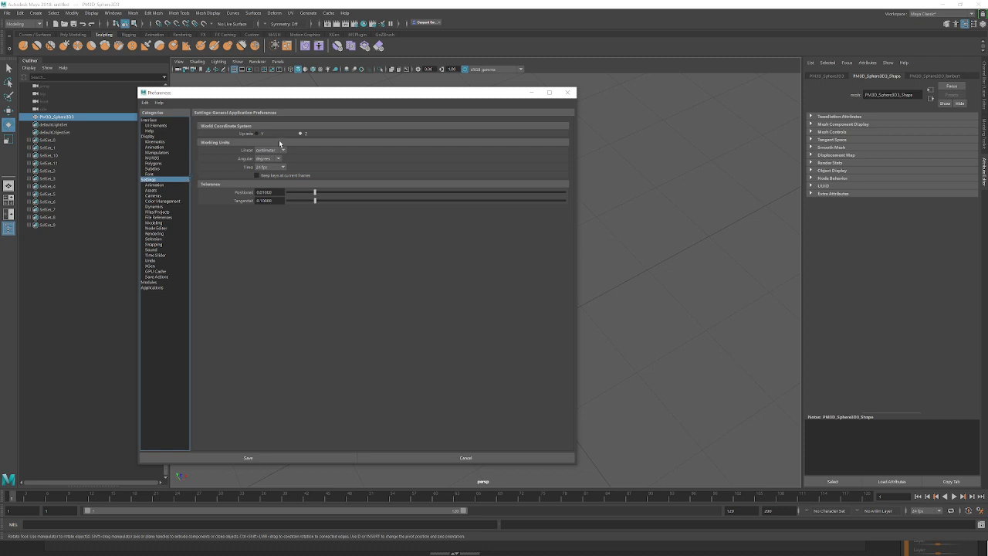
{"action": "left_click", "coordinate": [259, 133]}
{"action": "left_click", "coordinate": [301, 134]}
{"action": "left_click", "coordinate": [260, 133]}
{"action": "left_click_drag", "start_coordinate": [352, 96], "coordinate": [155, 91]}
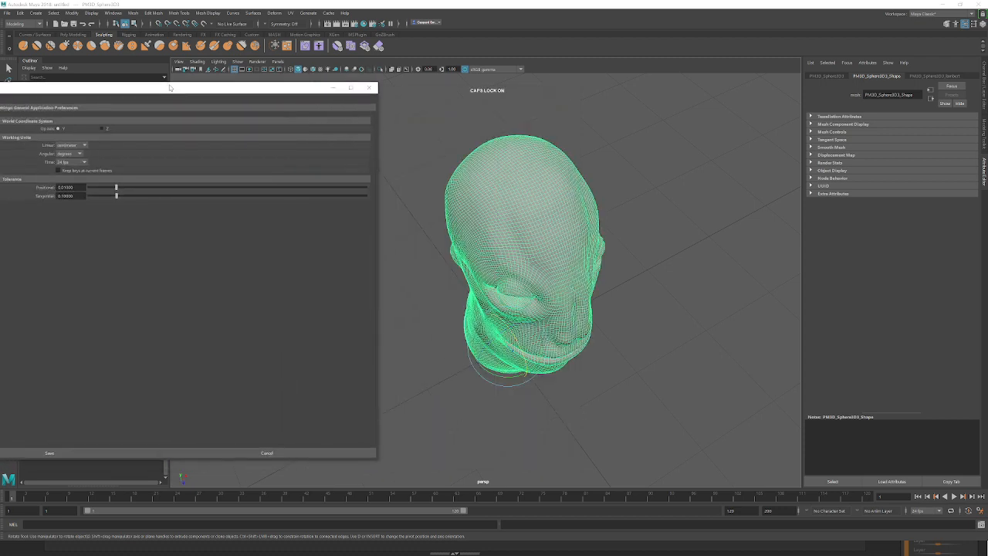
- Check the upright head, switch the up axis to Z and back to Y, and close the preferences
{"action": "left_click_drag", "start_coordinate": [570, 341], "coordinate": [480, 285], "text": "alt"}
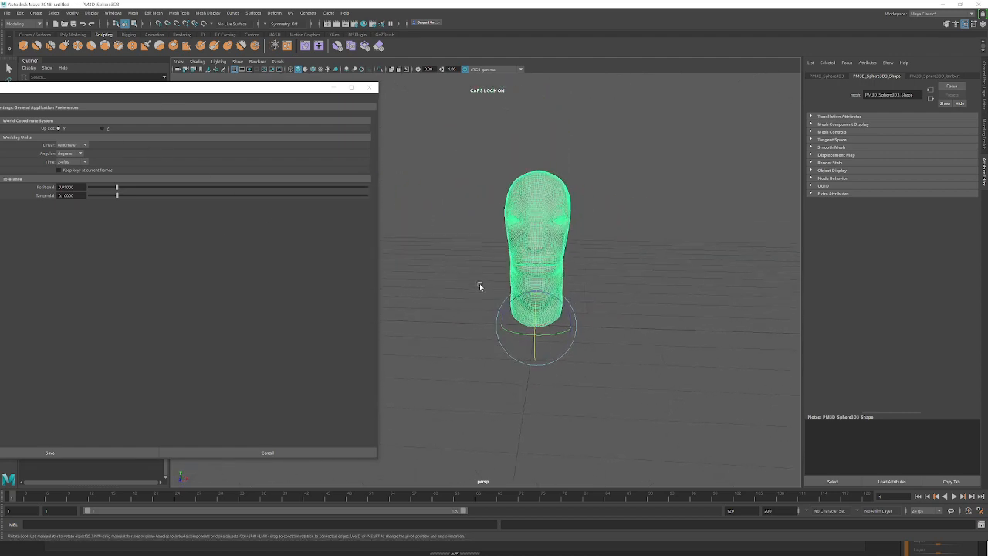
{"action": "right_click_drag", "start_coordinate": [480, 284], "coordinate": [535, 342], "text": "alt"}
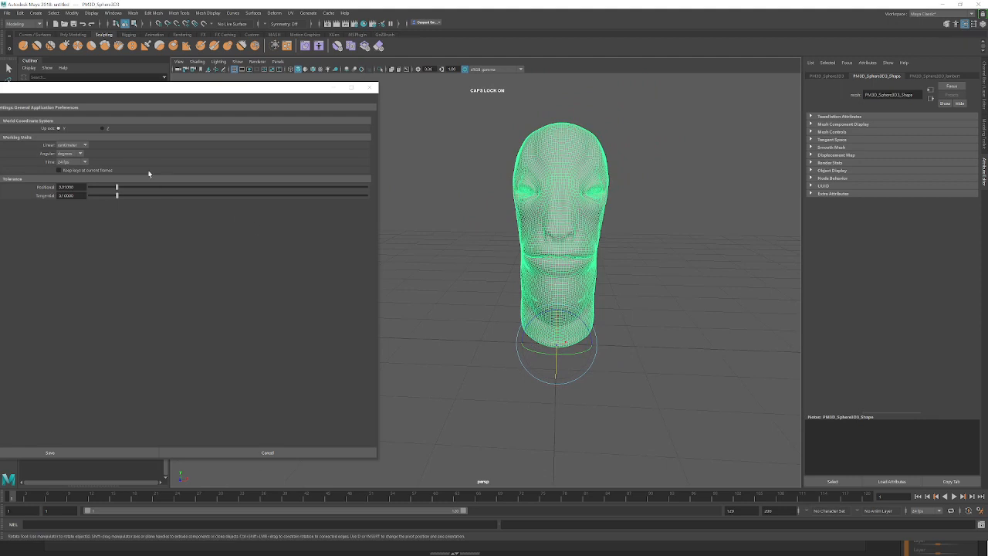
{"action": "left_click_drag", "start_coordinate": [125, 87], "coordinate": [212, 94]}
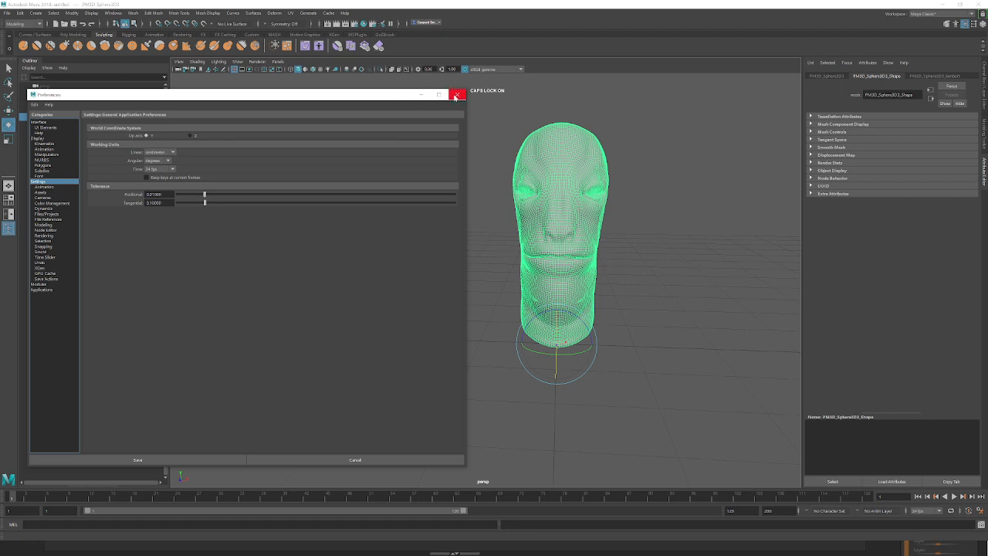
{"action": "left_click", "coordinate": [190, 136]}
{"action": "left_click", "coordinate": [148, 135]}
{"action": "left_click", "coordinate": [458, 94]}
- Open the Shape Editor and place it beside the head so that the whole mesh stays visible
{"action": "left_click_drag", "start_coordinate": [656, 332], "coordinate": [699, 374], "text": "alt"}
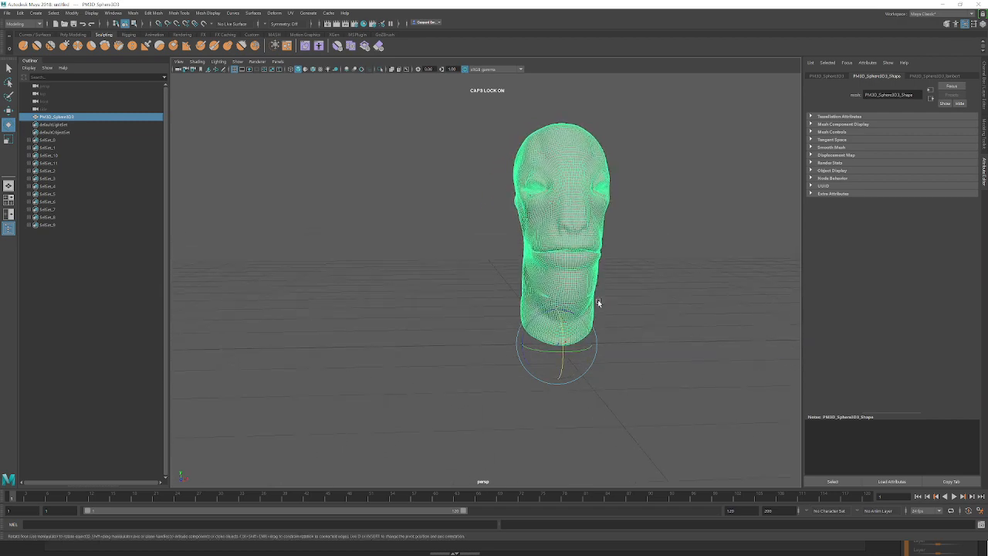
{"action": "left_click_drag", "start_coordinate": [596, 302], "coordinate": [438, 208], "text": "alt"}
{"action": "scroll", "coordinate": [438, 208], "scroll_direction": "up", "scroll_amount": 1}
{"action": "left_click", "coordinate": [306, 48]}
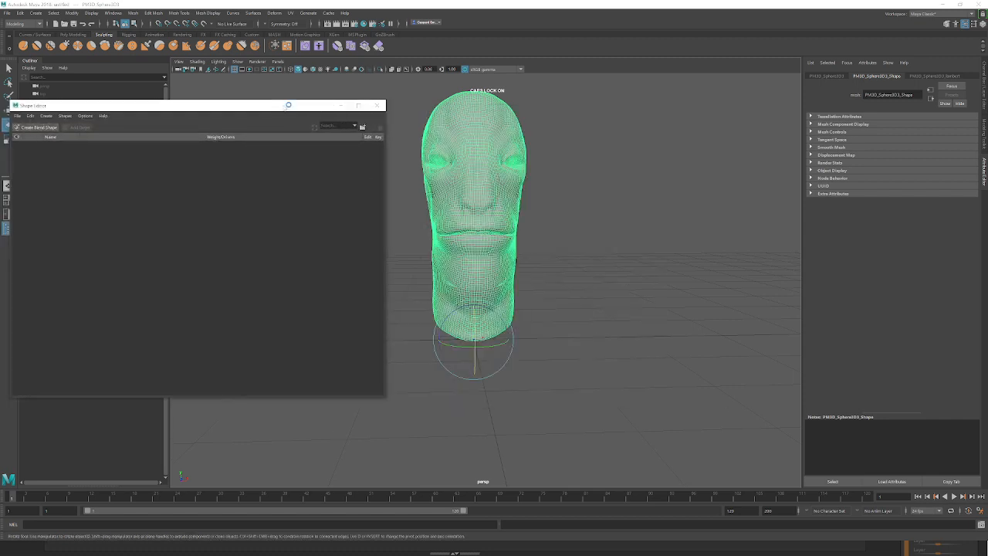
{"action": "left_click_drag", "start_coordinate": [314, 107], "coordinate": [766, 148]}
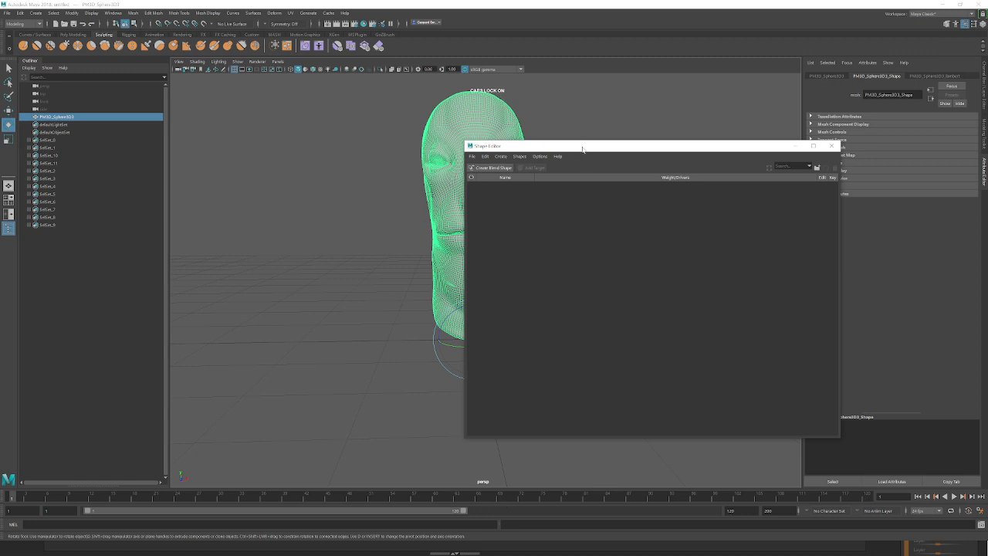
{"action": "left_click_drag", "start_coordinate": [583, 149], "coordinate": [157, 80]}
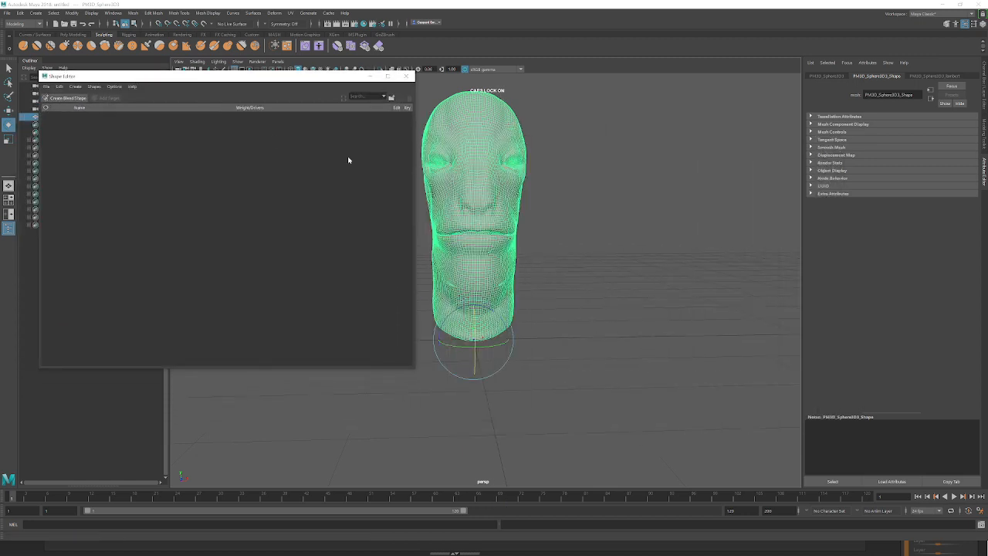
{"action": "left_click", "coordinate": [555, 167]}
{"action": "left_click", "coordinate": [455, 158]}
{"action": "left_click_drag", "start_coordinate": [358, 79], "coordinate": [915, 73]}
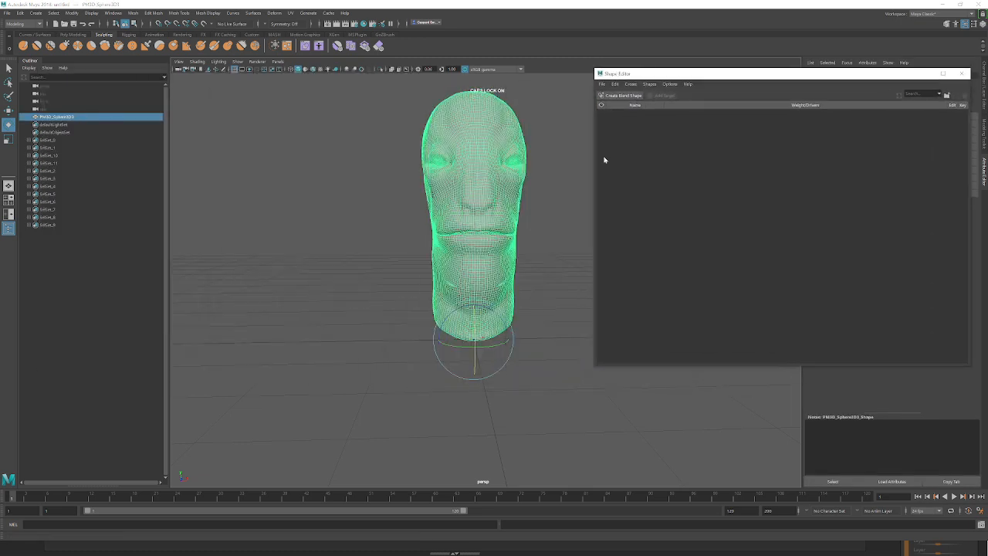
- Rename the imported head mesh as Main_Head
{"action": "left_click", "coordinate": [553, 194]}
{"action": "left_click", "coordinate": [505, 222]}
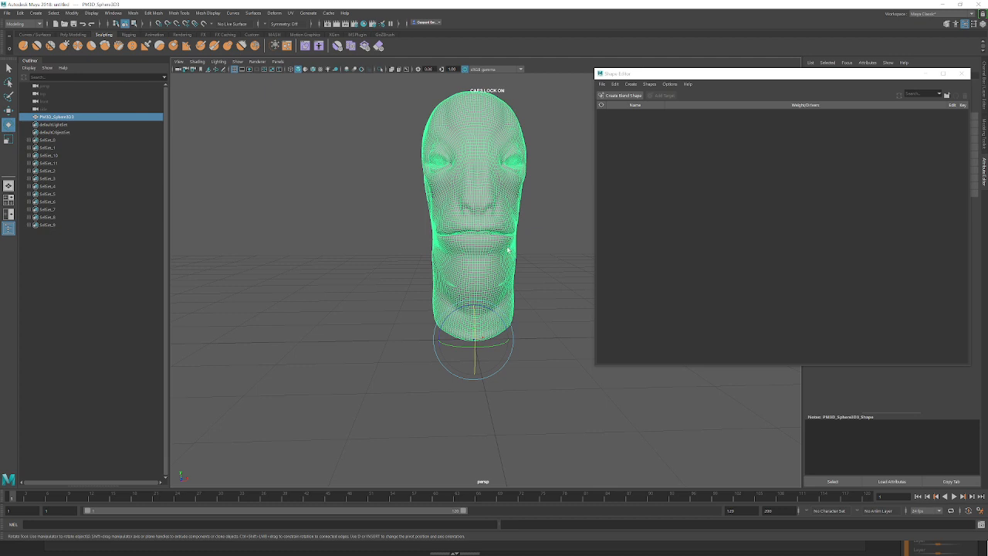
{"action": "left_click", "coordinate": [549, 232]}
{"action": "left_click", "coordinate": [475, 230]}
{"action": "double_click", "coordinate": [82, 116]}
{"action": "key", "text": "BackSpace"}
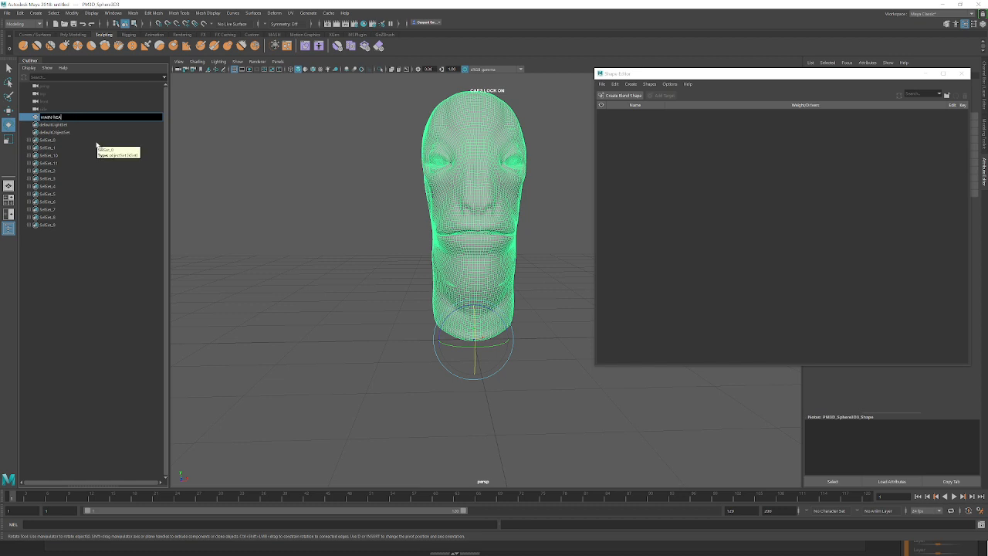
{"action": "key", "text": "BackSpace"}
{"action": "key", "text": "BackSpace"}
{"action": "key", "text": "BackSpace"}
{"action": "key", "text": "BackSpace"}
{"action": "key", "text": "BackSpace"}
{"action": "key", "text": "BackSpace"}
{"action": "key", "text": "BackSpace"}
{"action": "key", "text": "Caps_Lock"}
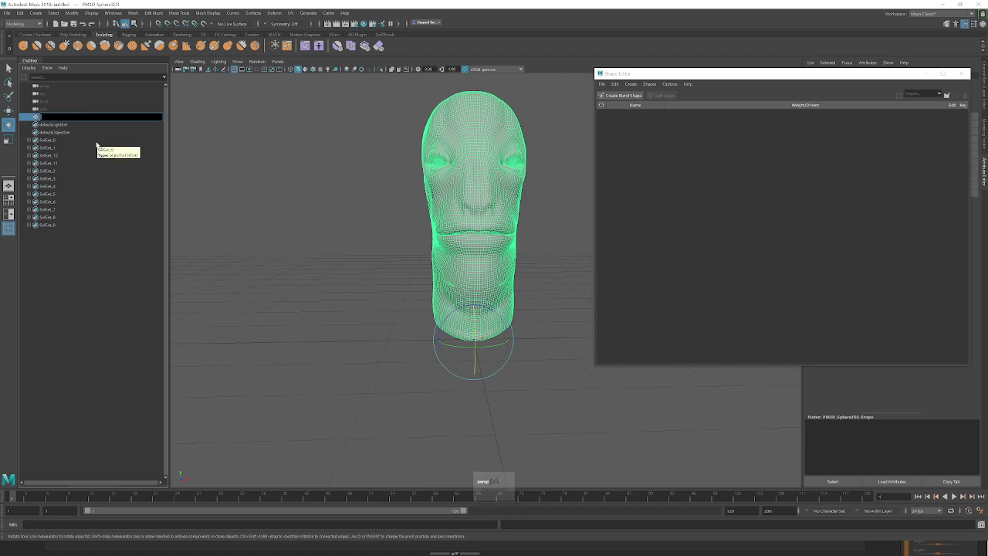
{"action": "type", "text": "Main"}
{"action": "key", "text": "Return"}
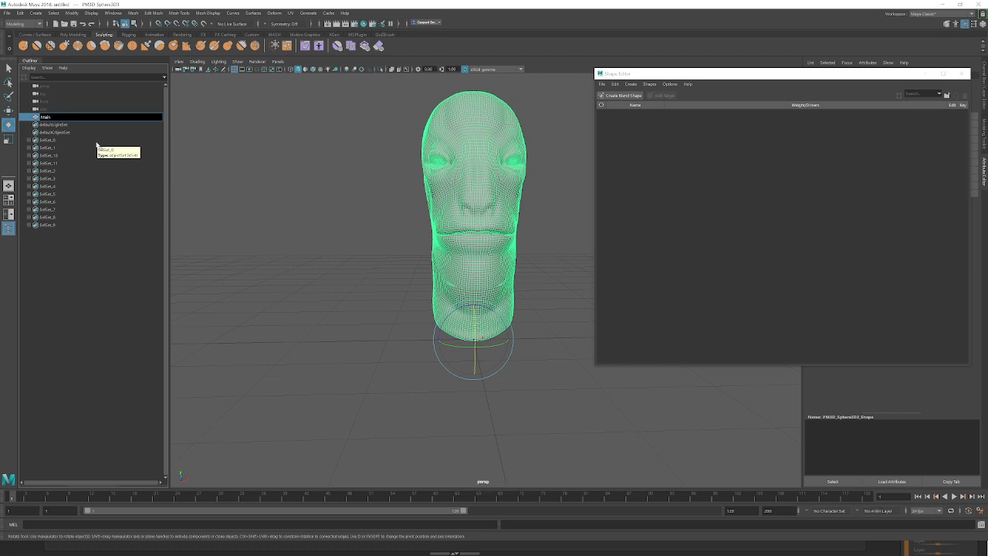
{"action": "type", "text": "_Head"}
{"action": "key", "text": "Return"}
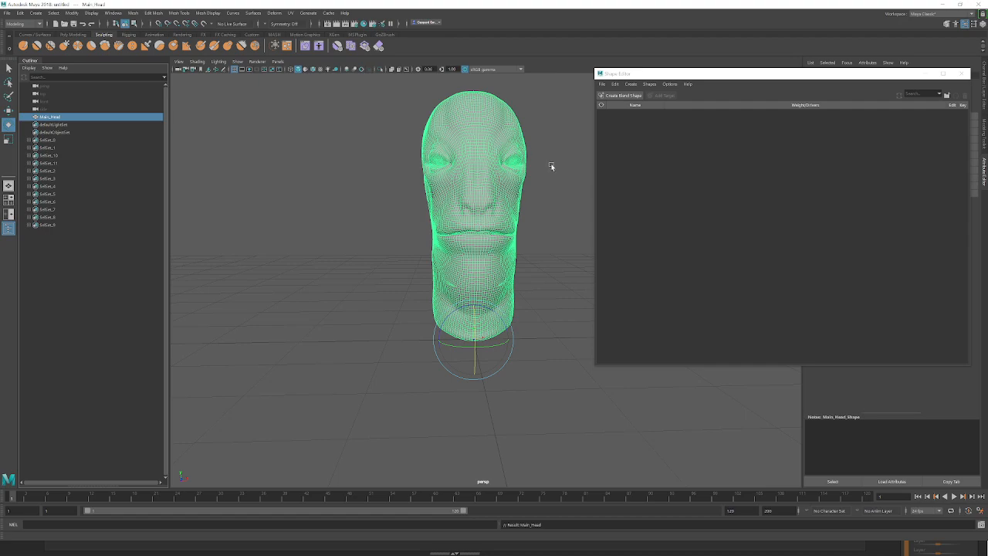
- Examine the face topology of the Main_Head mesh up close from several angles
{"action": "left_click", "coordinate": [566, 243]}
{"action": "left_click", "coordinate": [515, 219]}
{"action": "left_click_drag", "start_coordinate": [513, 229], "coordinate": [470, 212], "text": "alt"}
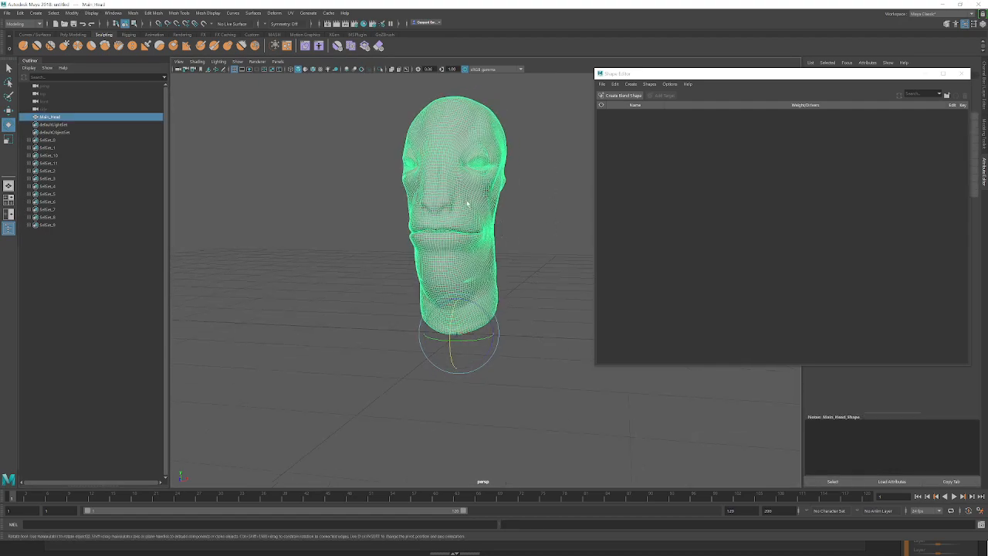
{"action": "right_click_drag", "start_coordinate": [466, 206], "coordinate": [423, 194], "text": "alt"}
{"action": "middle_click_drag", "start_coordinate": [422, 162], "coordinate": [456, 229], "text": "alt"}
{"action": "right_click_drag", "start_coordinate": [456, 229], "coordinate": [456, 209], "text": "alt"}
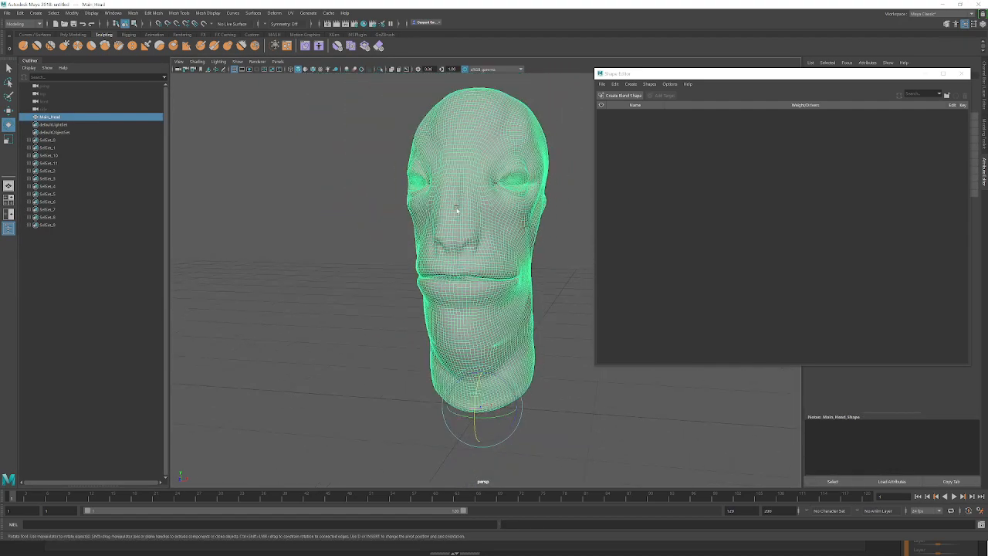
{"action": "mouse_move", "coordinate": [466, 225]}
{"action": "left_mouse_down", "text": "alt"}
{"action": "mouse_move", "coordinate": [488, 226]}
{"action": "mouse_move", "coordinate": [466, 224]}
{"action": "left_mouse_up", "text": "alt"}
{"action": "right_click_drag", "start_coordinate": [465, 225], "coordinate": [468, 247], "text": "alt"}
{"action": "left_click_drag", "start_coordinate": [485, 242], "coordinate": [477, 230], "text": "alt"}
{"action": "left_click_drag", "start_coordinate": [485, 241], "coordinate": [575, 203], "text": "alt"}
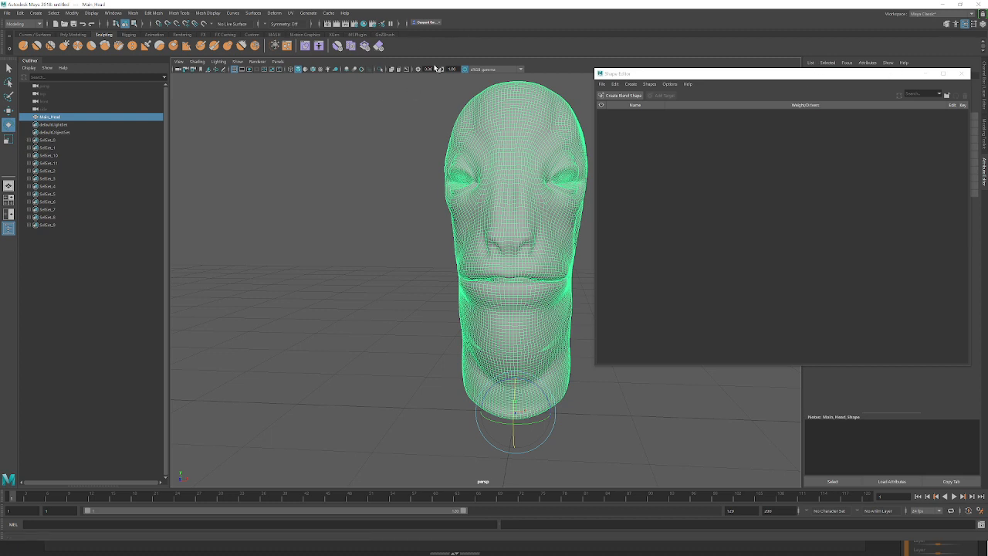
- Open the UV Editor to check the Main_Head mesh's UV layout, close it, and reframe the head
{"action": "left_click", "coordinate": [291, 14]}
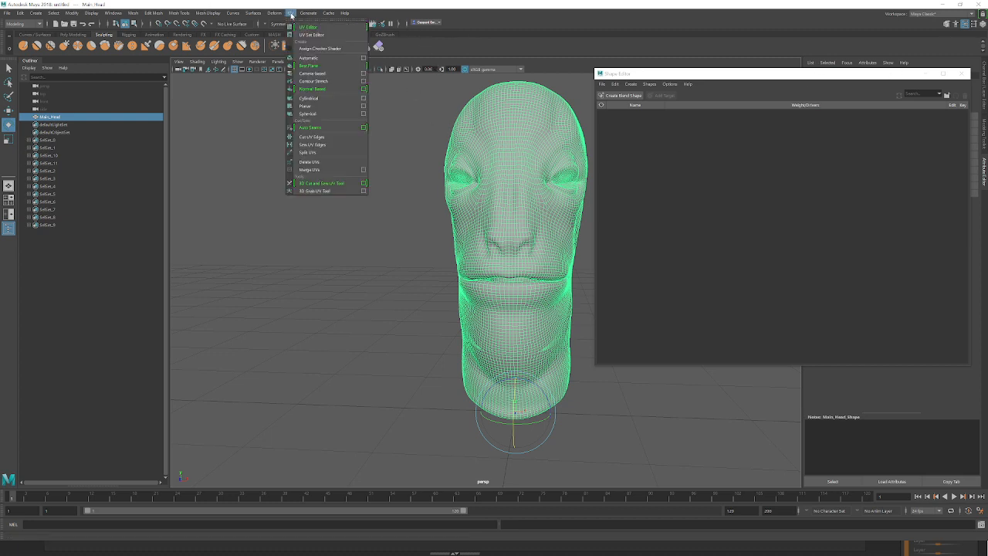
{"action": "left_click", "coordinate": [321, 29]}
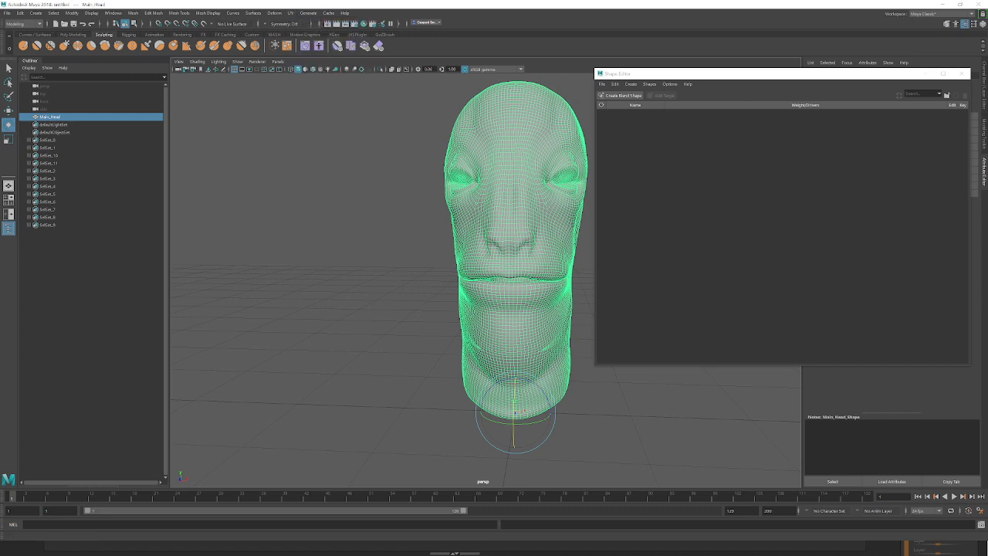
{"action": "left_click_drag", "start_coordinate": [687, 197], "coordinate": [920, 119]}
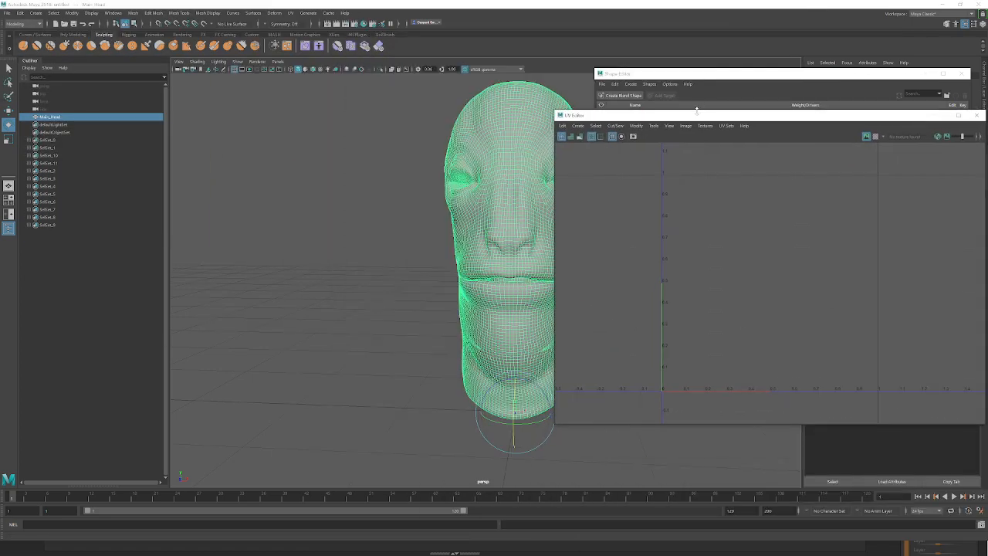
{"action": "left_click_drag", "start_coordinate": [698, 113], "coordinate": [326, 96]}
{"action": "left_click", "coordinate": [623, 97]}
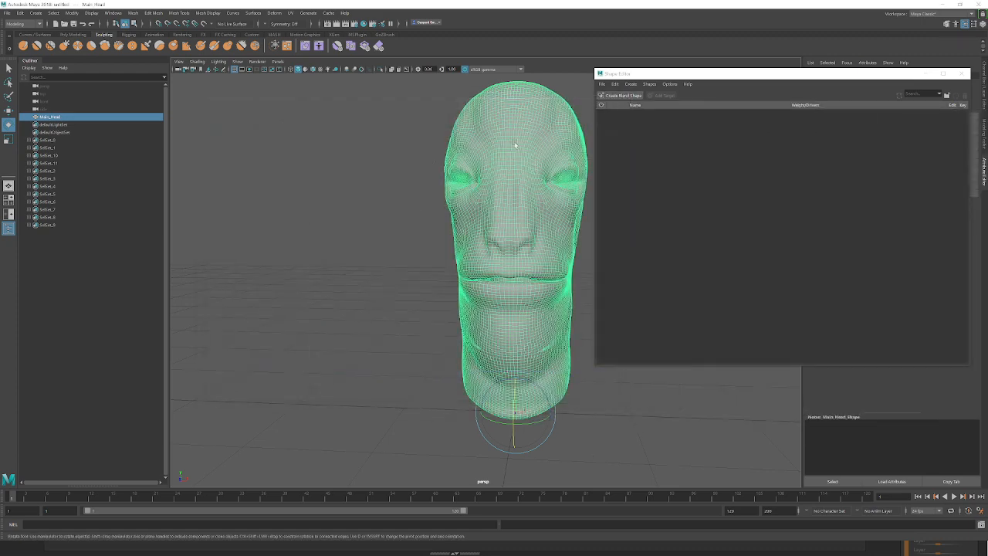
{"action": "left_click_drag", "start_coordinate": [515, 143], "coordinate": [497, 195], "text": "alt"}
{"action": "left_click_drag", "start_coordinate": [371, 200], "coordinate": [386, 233], "text": "alt"}
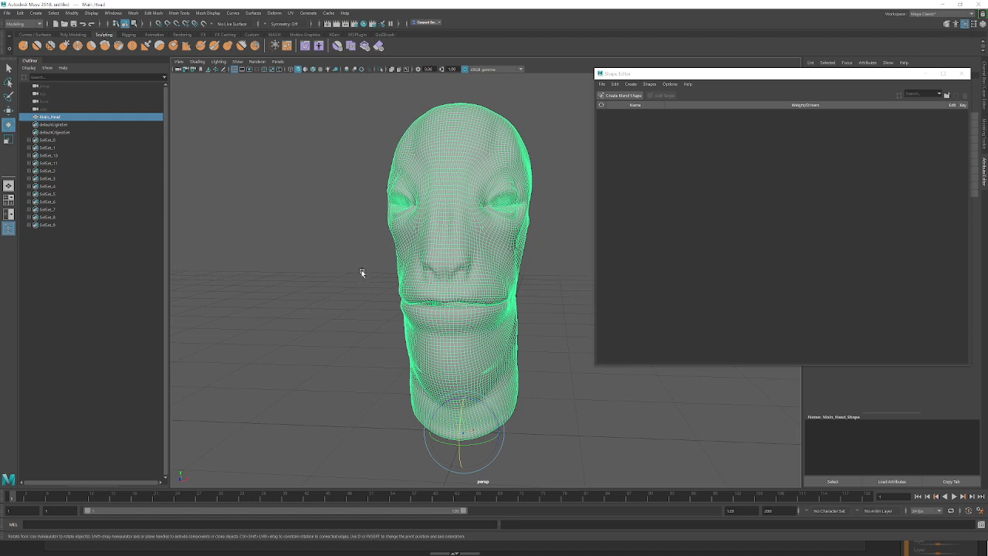
- Switch to ZBrush, raise the untitled layer's intensity to 1 to open the mouth, and check the shape from front and side
{"action": "left_click", "coordinate": [940, 6]}
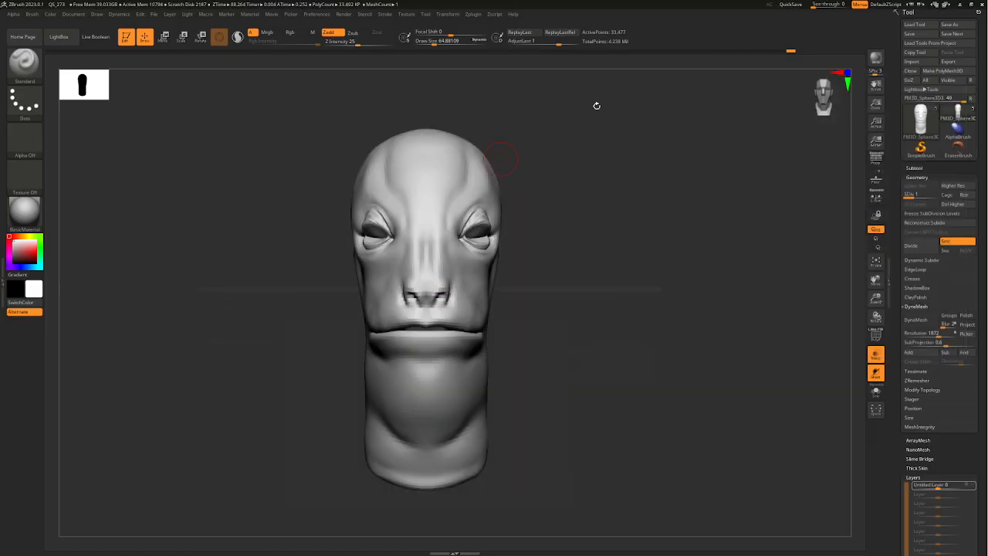
{"action": "mouse_move", "coordinate": [595, 302]}
{"action": "left_mouse_down"}
{"action": "mouse_move", "coordinate": [561, 298]}
{"action": "mouse_move", "coordinate": [556, 307]}
{"action": "left_mouse_up"}
{"action": "right_click_drag", "start_coordinate": [464, 297], "coordinate": [471, 238], "text": "alt"}
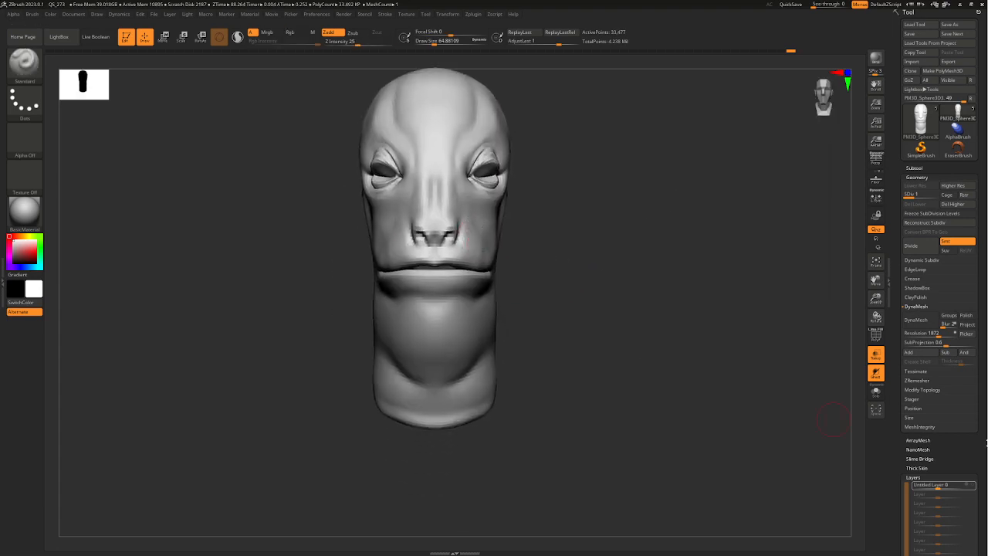
{"action": "mouse_move", "coordinate": [939, 487]}
{"action": "left_mouse_down"}
{"action": "mouse_move", "coordinate": [982, 488]}
{"action": "mouse_move", "coordinate": [927, 494]}
{"action": "mouse_move", "coordinate": [975, 498]}
{"action": "left_mouse_up"}
{"action": "left_click", "coordinate": [934, 485]}
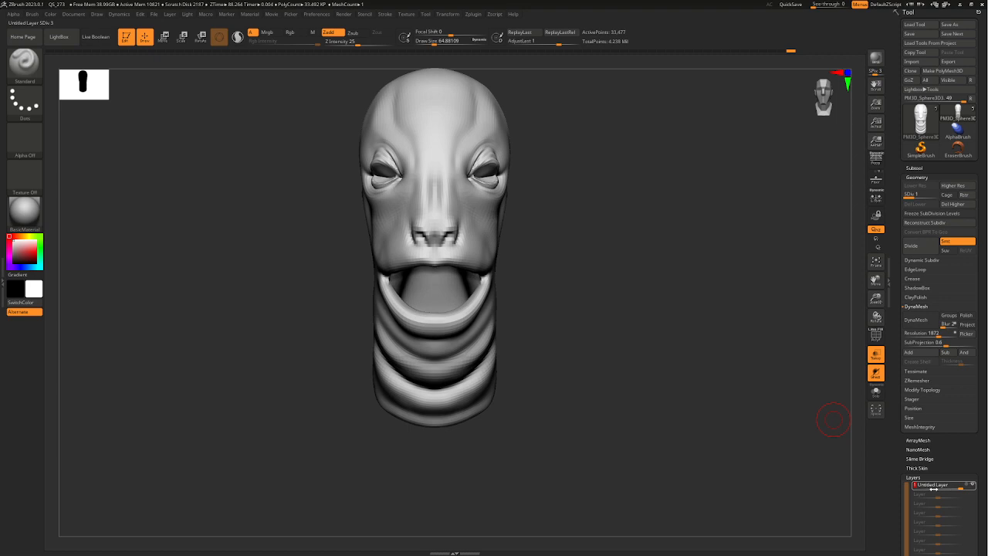
{"action": "left_click_drag", "start_coordinate": [507, 275], "coordinate": [390, 282]}
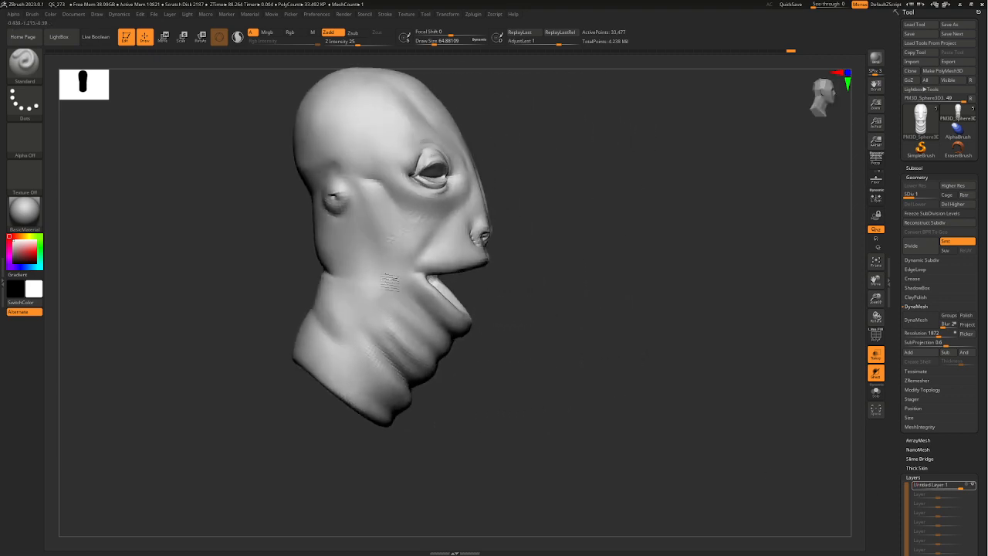
{"action": "right_click_drag", "start_coordinate": [390, 282], "coordinate": [350, 278]}
{"action": "right_click_drag", "start_coordinate": [455, 247], "coordinate": [581, 319], "text": "ctrl"}
{"action": "right_click_drag", "start_coordinate": [581, 318], "coordinate": [607, 289], "text": "ctrl"}
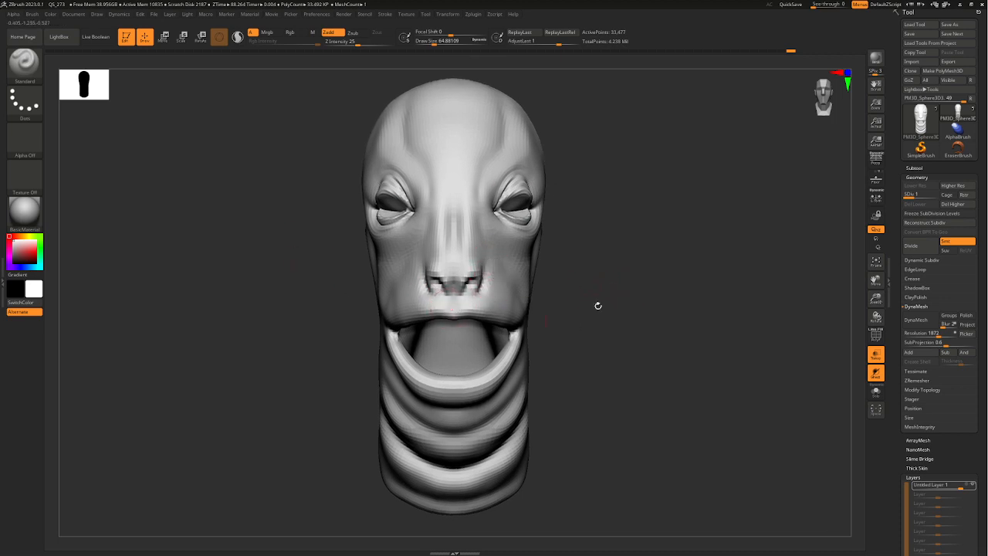
{"action": "mouse_move", "coordinate": [532, 293]}
{"action": "right_mouse_down"}
{"action": "mouse_move", "coordinate": [510, 292]}
{"action": "mouse_move", "coordinate": [539, 290]}
{"action": "right_mouse_up"}
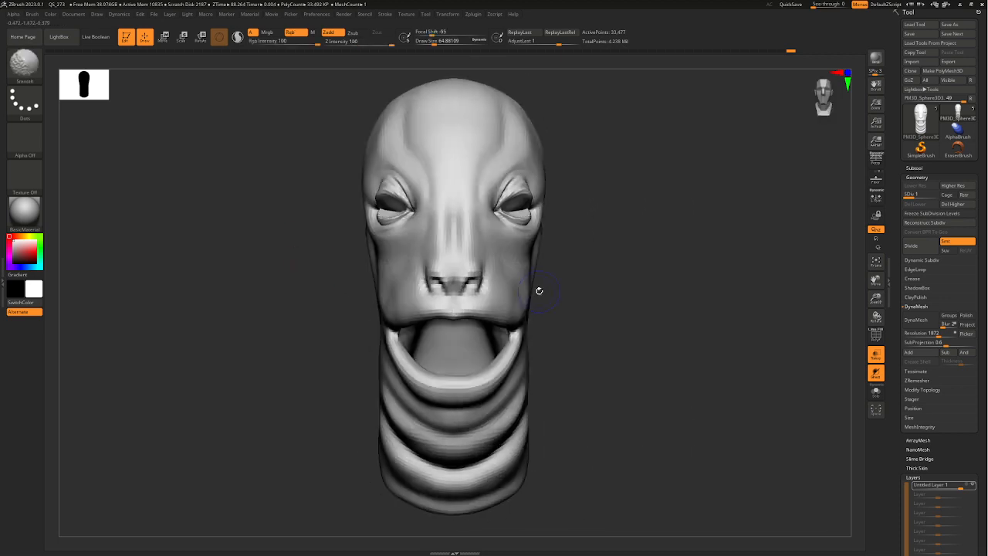
- Send the open-mouth head through GoZ, dismissing the information notice, and switch to Maya
{"action": "left_click_drag", "start_coordinate": [985, 178], "coordinate": [985, 186]}
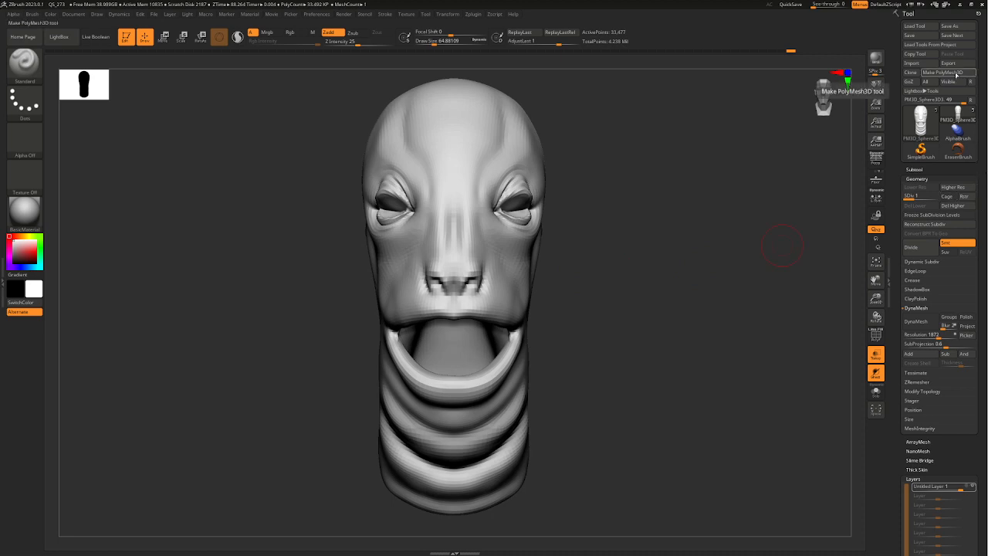
{"action": "mouse_move", "coordinate": [943, 107]}
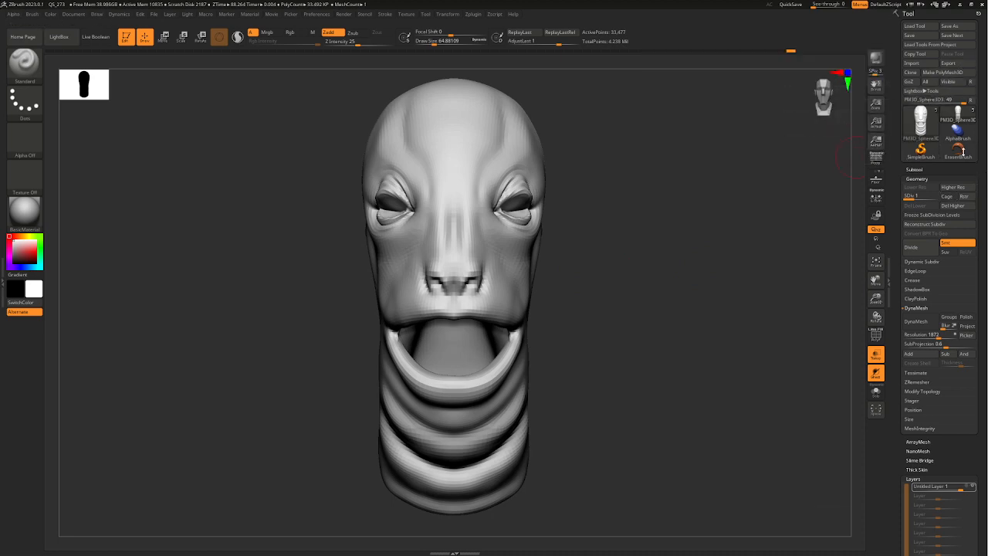
{"action": "left_click", "coordinate": [909, 81]}
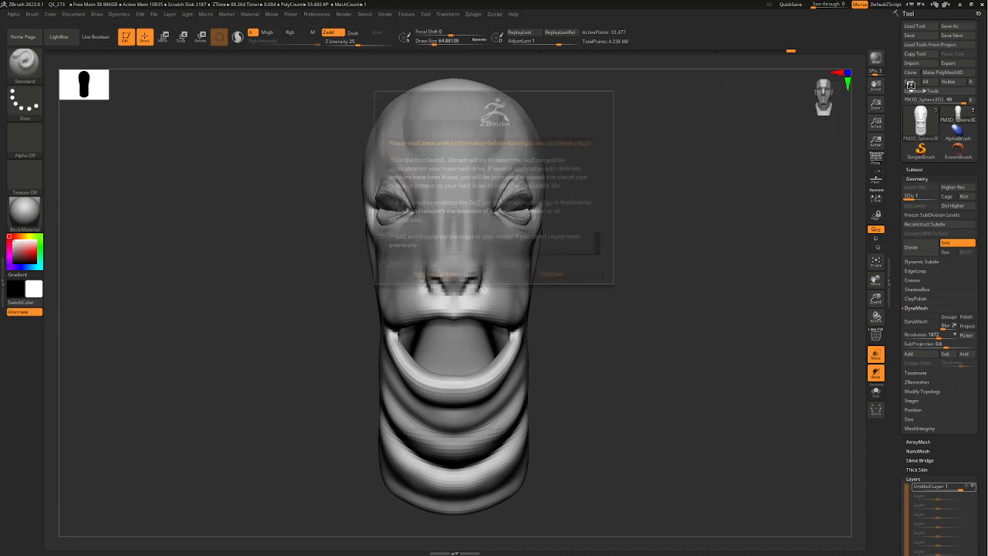
{"action": "left_click", "coordinate": [443, 274]}
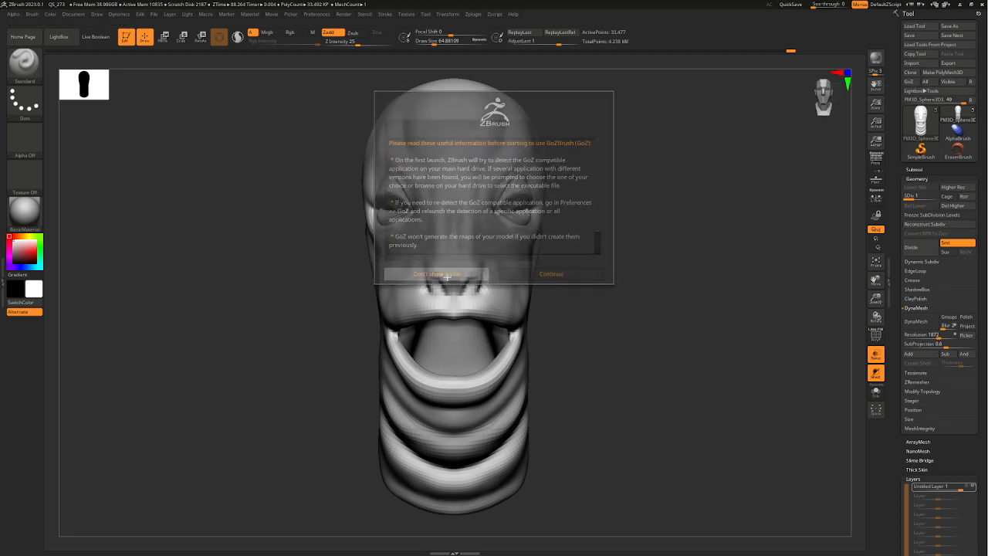
{"action": "left_click", "coordinate": [960, 4]}
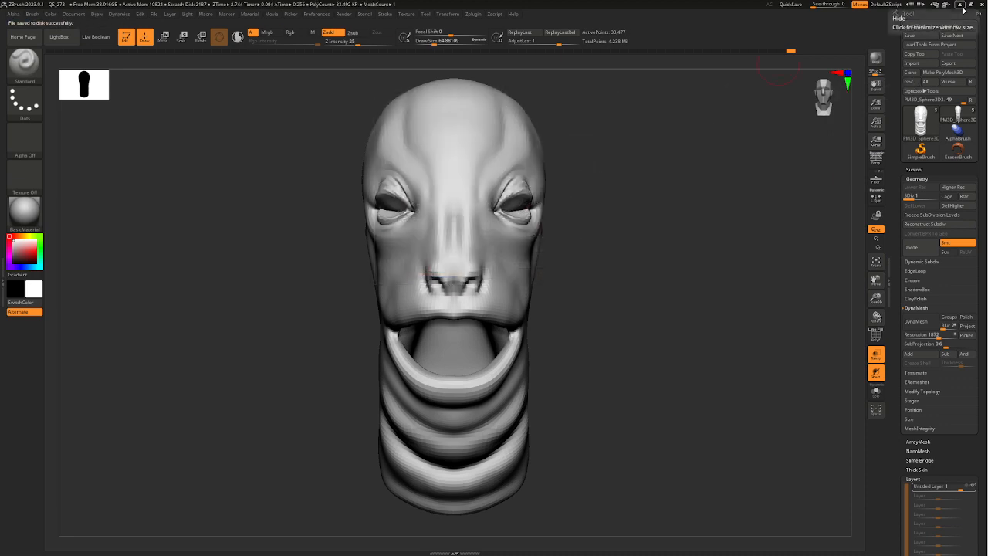
{"action": "mouse_move", "coordinate": [379, 548]}
{"action": "left_click", "coordinate": [384, 519]}
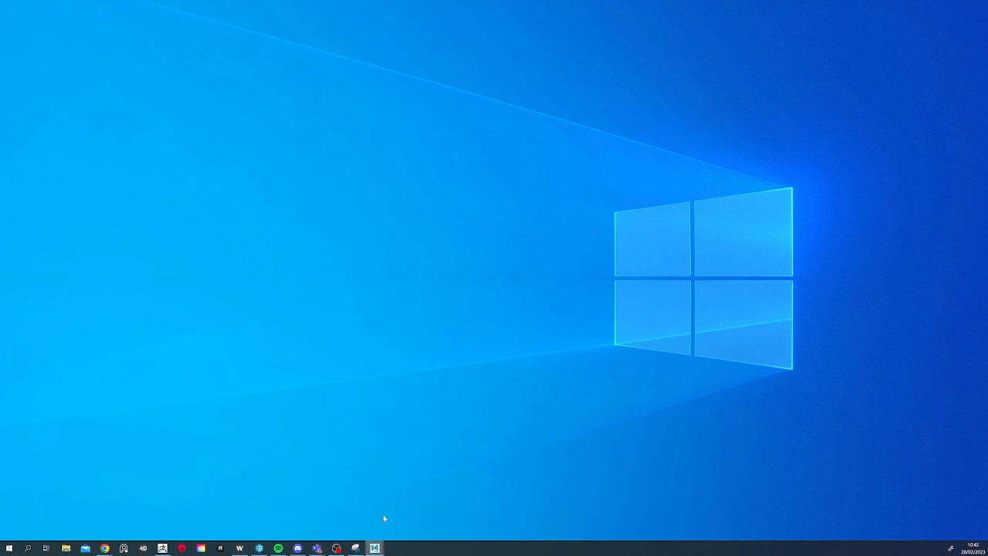
- Move the imported open-mouth head sideways along its horizontal axis until it stands clear beside Main_Head
{"action": "left_click", "coordinate": [514, 290]}
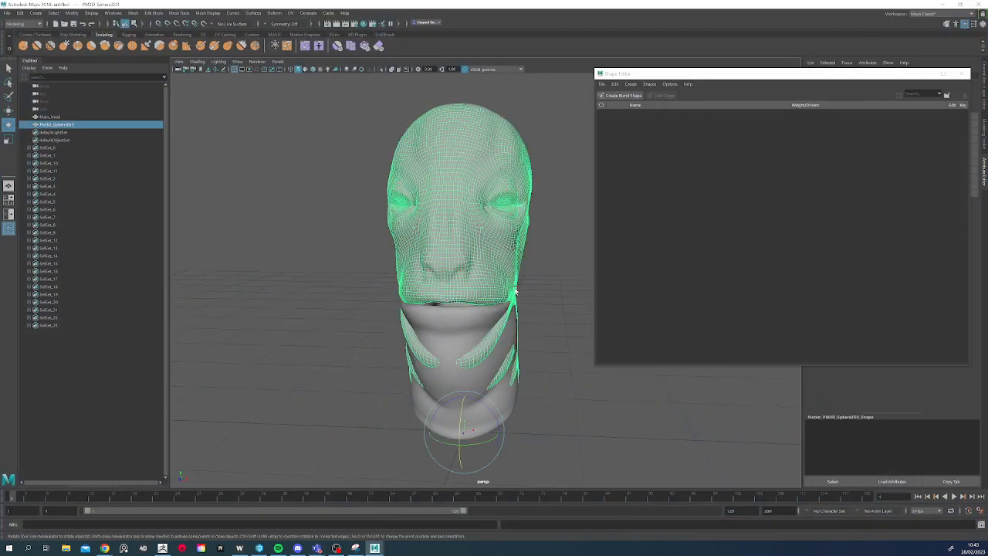
{"action": "key", "text": "w"}
{"action": "left_click_drag", "start_coordinate": [499, 430], "coordinate": [348, 427]}
{"action": "left_click", "coordinate": [574, 302]}
{"action": "right_click_drag", "start_coordinate": [446, 328], "coordinate": [390, 192], "text": "alt"}
{"action": "left_click_drag", "start_coordinate": [397, 277], "coordinate": [435, 297], "text": "alt"}
{"action": "right_click_drag", "start_coordinate": [436, 296], "coordinate": [454, 274], "text": "alt"}
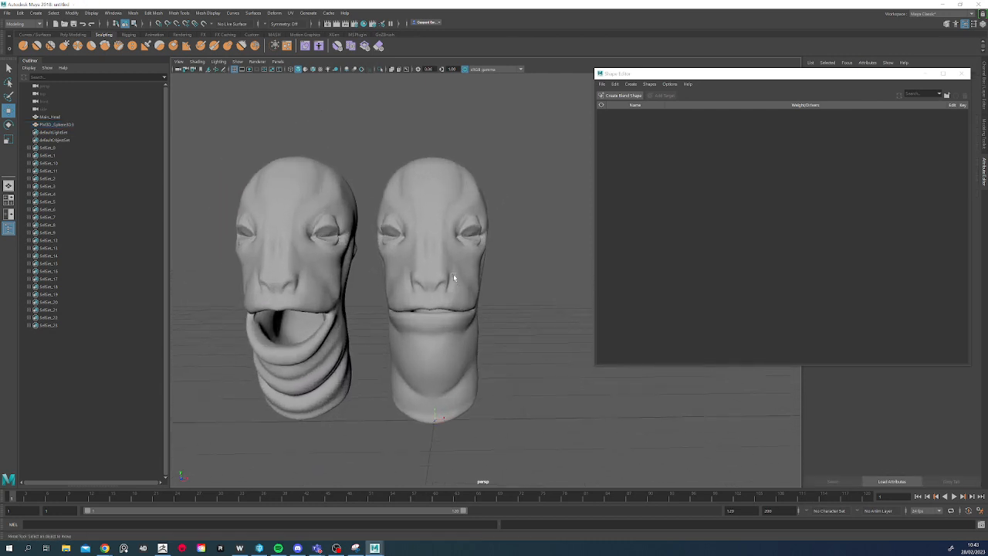
- Rename the imported open-mouth mesh as Main_Head_Mouth_Open
{"action": "left_click", "coordinate": [454, 274]}
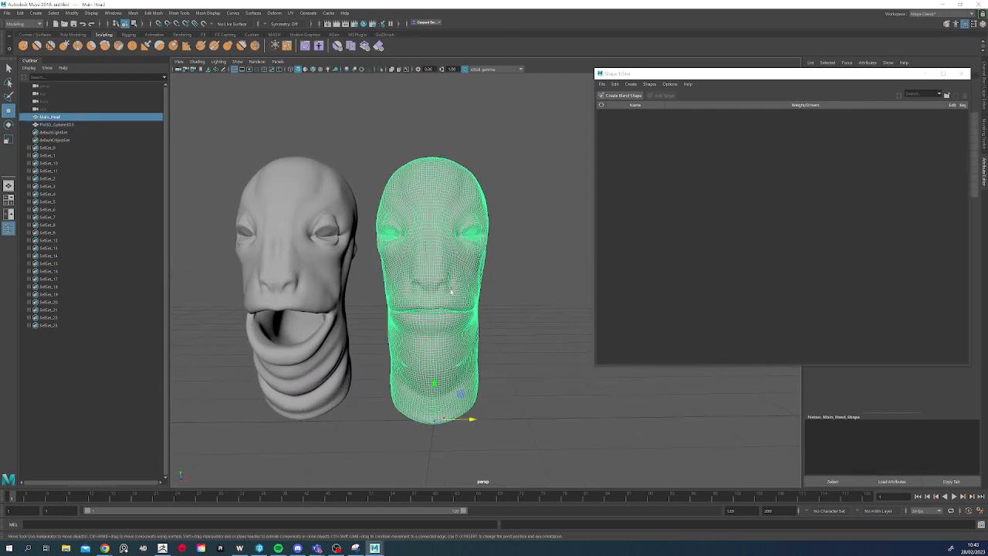
{"action": "left_click", "coordinate": [68, 125]}
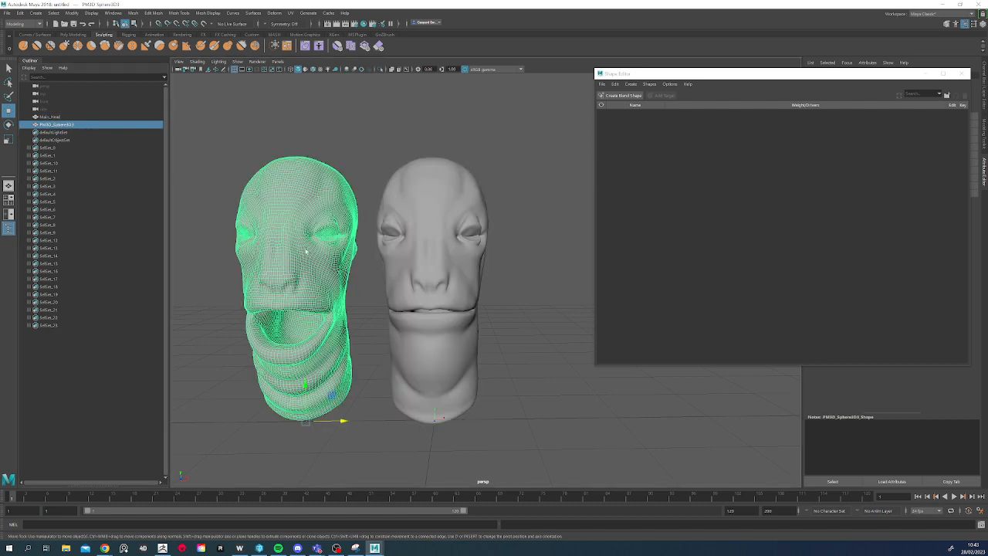
{"action": "double_click", "coordinate": [69, 125]}
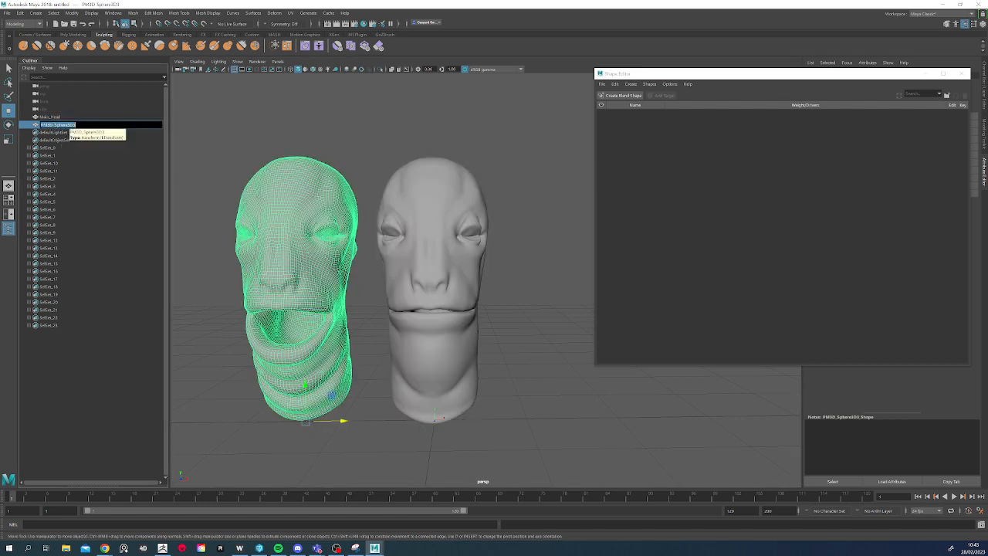
{"action": "type", "text": "Main_Head_Mouth_Open"}
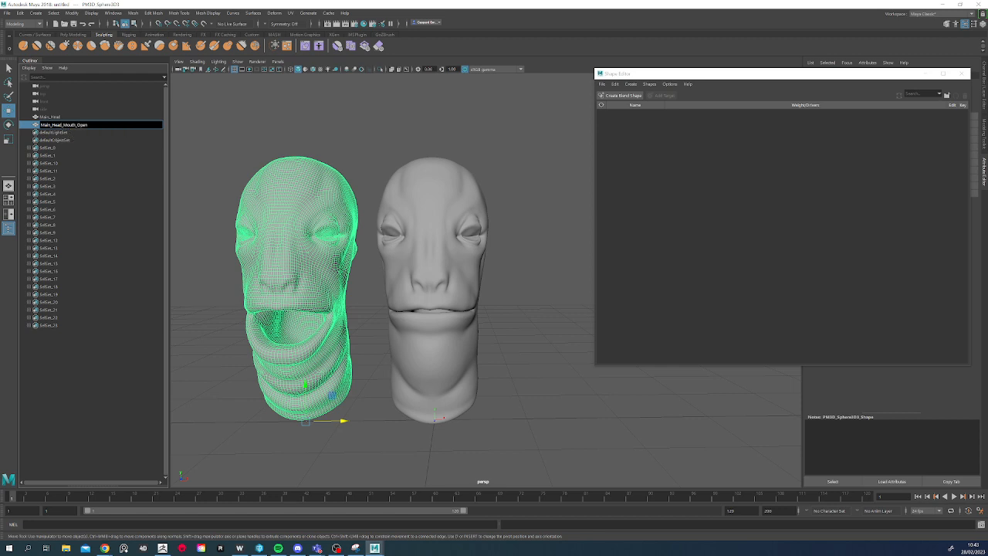
{"action": "key", "text": "Return"}
- Close and reopen the Shape Editor with the closed-mouth Main_Head mesh selected
{"action": "left_click", "coordinate": [452, 278]}
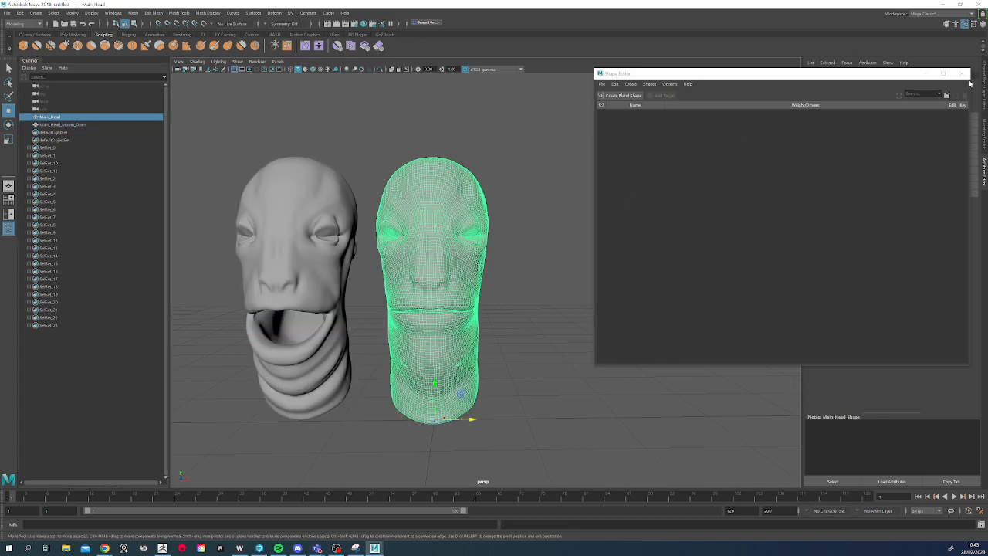
{"action": "left_click", "coordinate": [962, 74]}
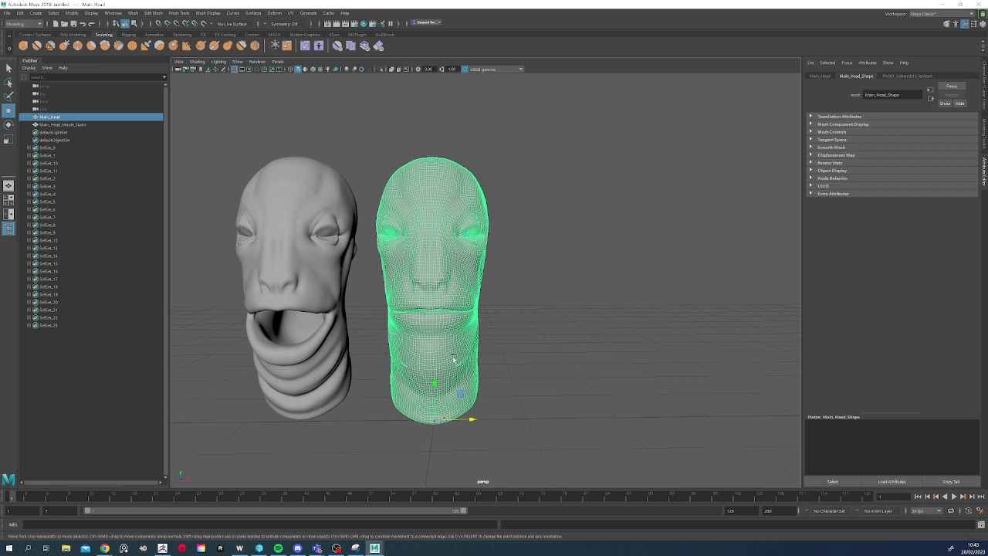
{"action": "left_click", "coordinate": [456, 151]}
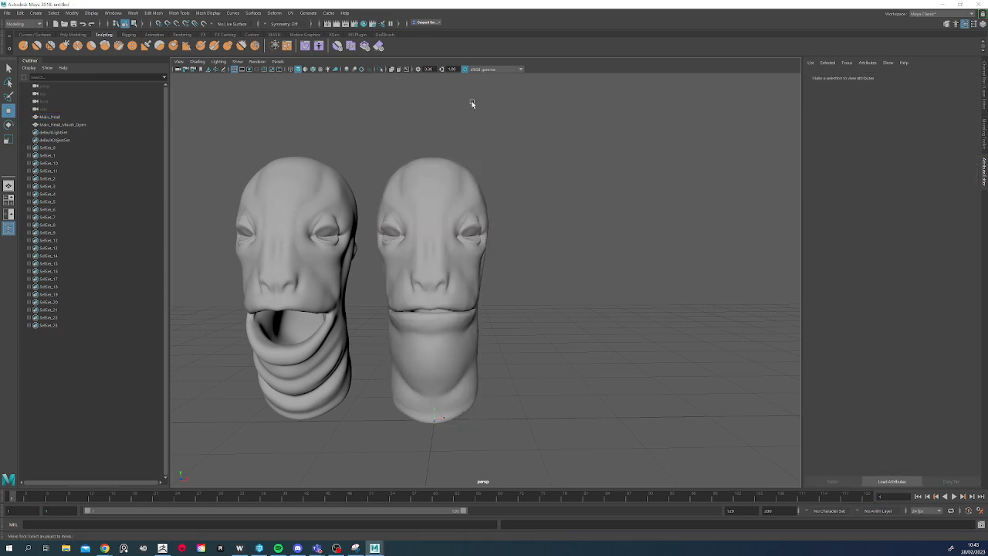
{"action": "left_click", "coordinate": [436, 244]}
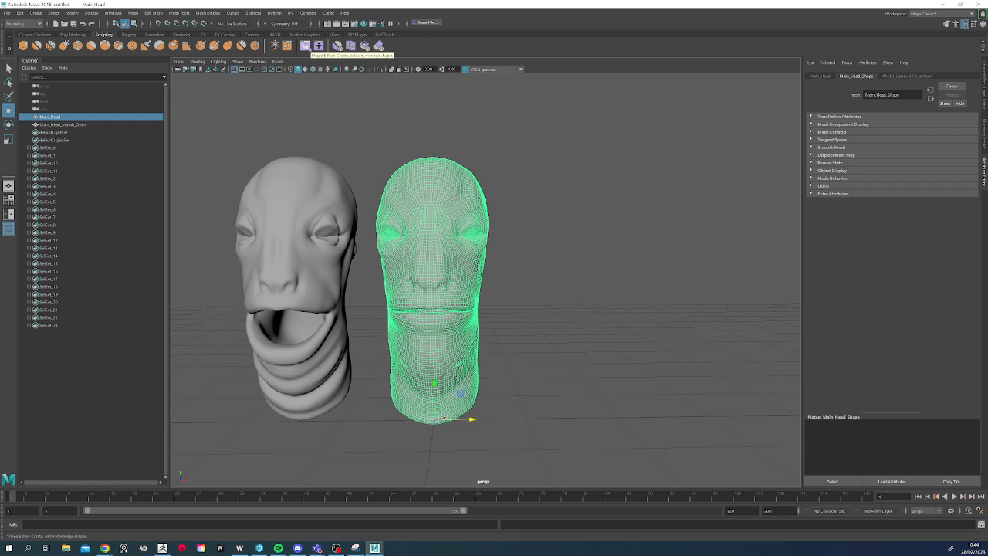
{"action": "left_click", "coordinate": [306, 47]}
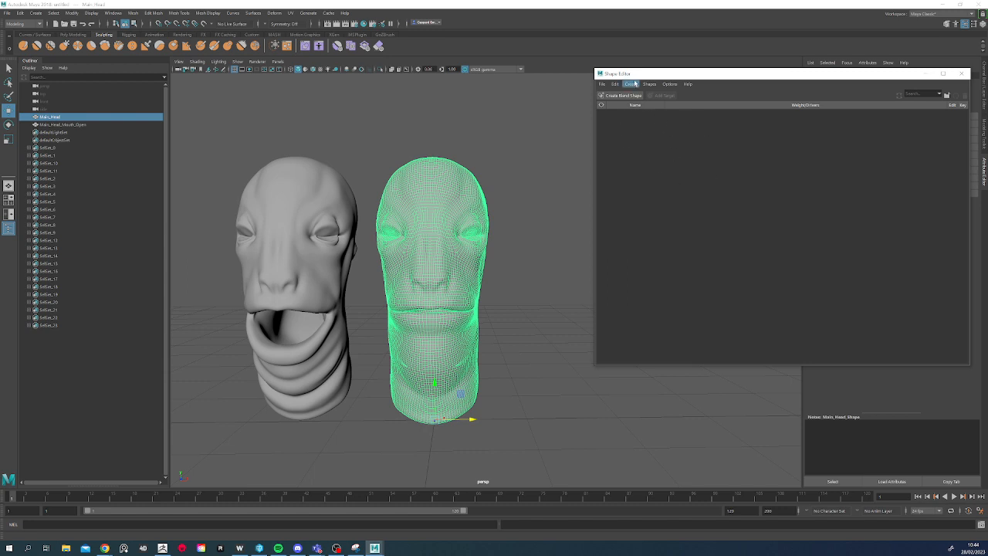
{"action": "left_click", "coordinate": [533, 156]}
{"action": "left_click", "coordinate": [444, 218]}
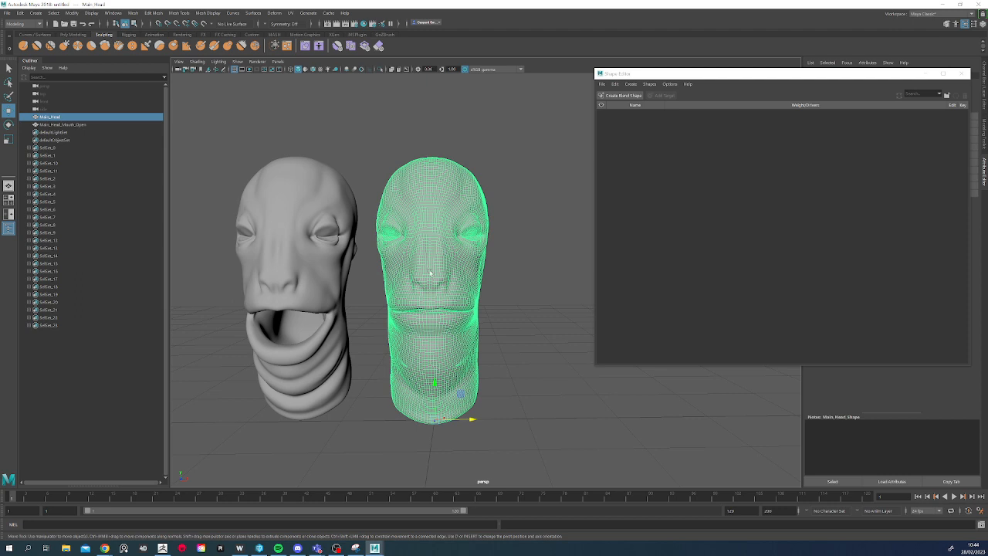
- Create a blend shape deformer on Main_Head and name it Mouth_open
{"action": "left_click", "coordinate": [624, 96]}
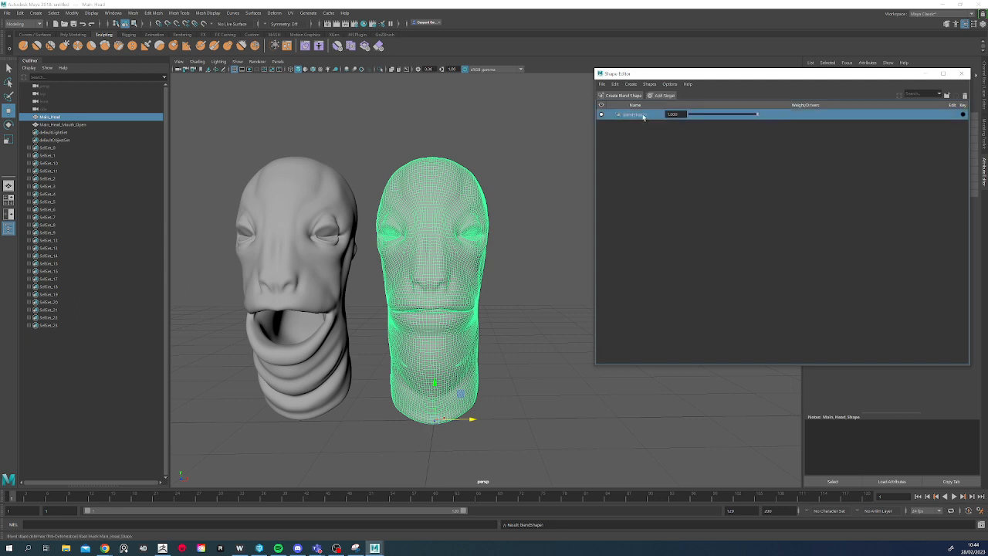
{"action": "double_click", "coordinate": [635, 115]}
{"action": "type", "text": "Ma"}
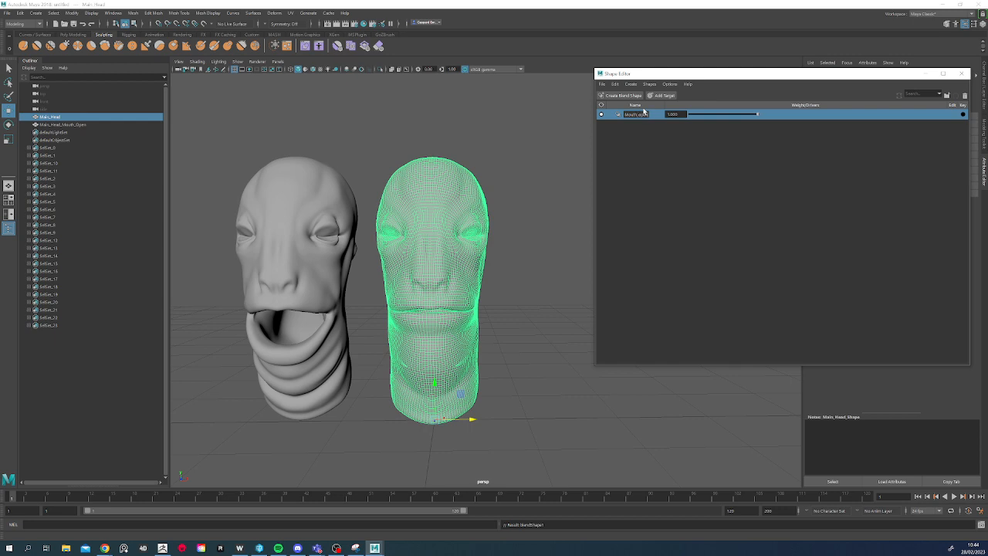
{"action": "key", "text": "Return"}
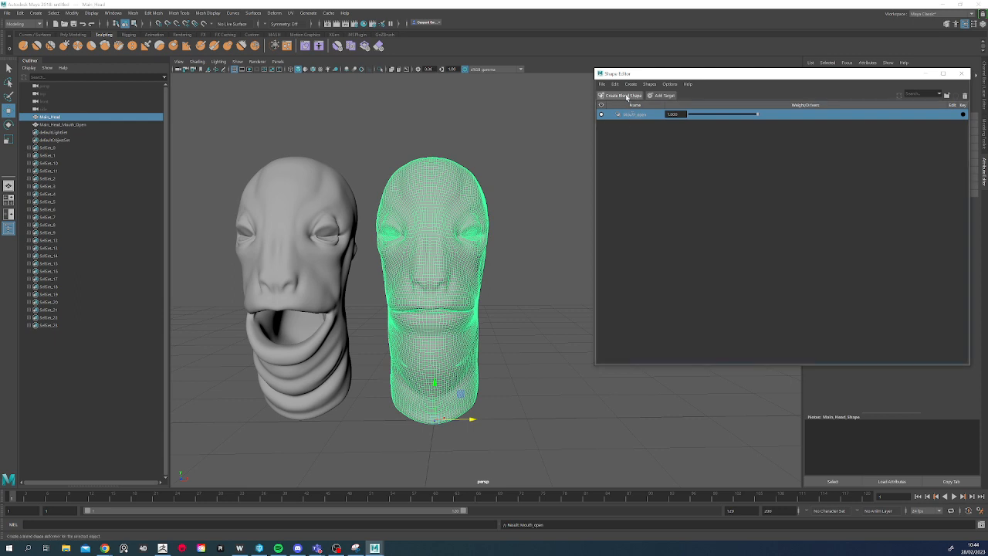
- Add Main_Head_Mouth_Open as a target of the Mouth_open blend shape and raise the target's weight partway
{"action": "left_click", "coordinate": [616, 85]}
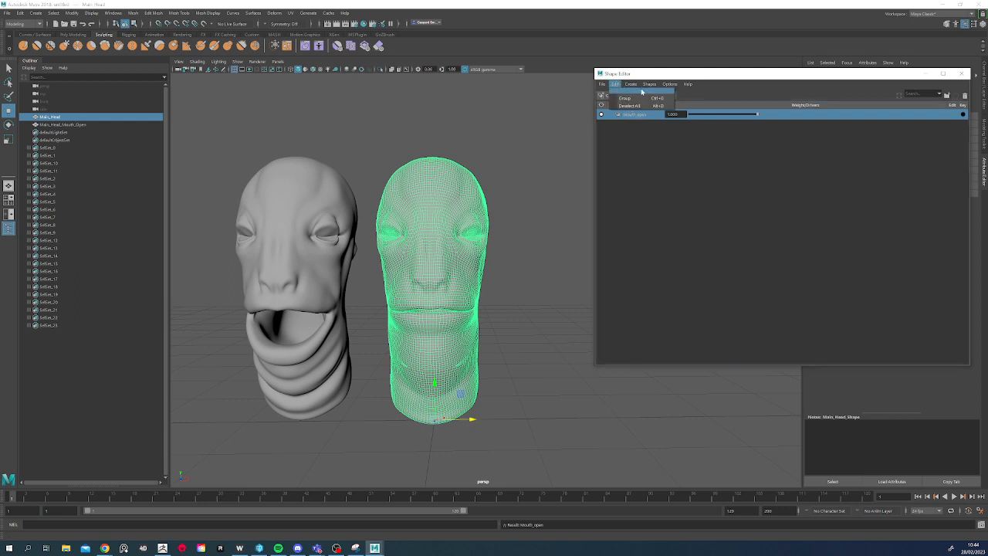
{"action": "mouse_move", "coordinate": [631, 84]}
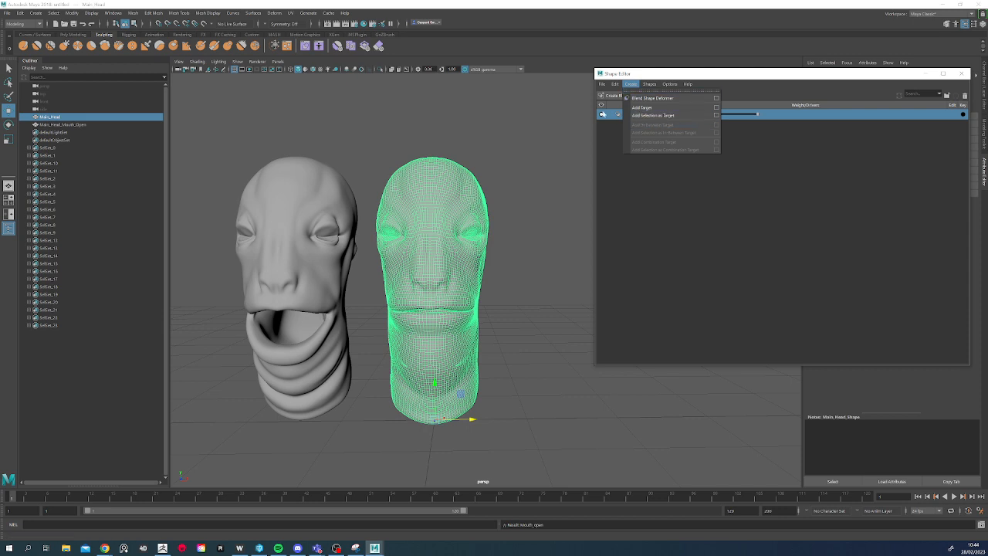
{"action": "left_click", "coordinate": [291, 200]}
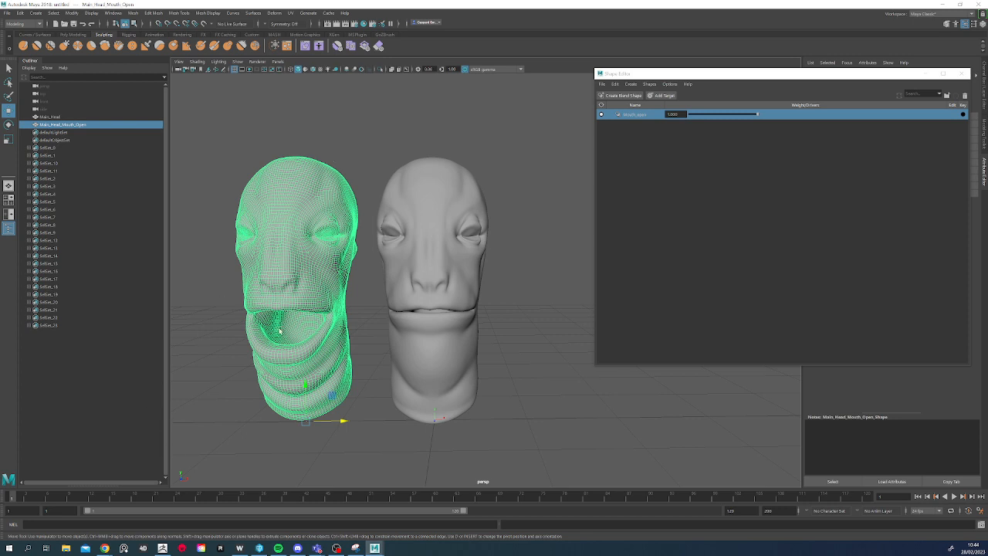
{"action": "left_click", "coordinate": [633, 84]}
{"action": "left_click", "coordinate": [644, 116]}
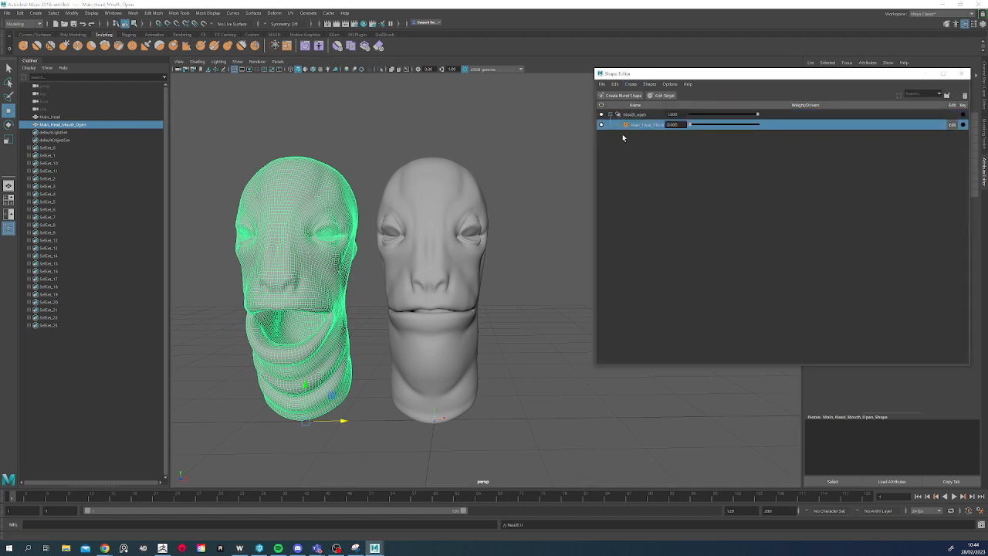
{"action": "left_click_drag", "start_coordinate": [693, 129], "coordinate": [735, 131]}
- Delete the separate Main_Head_Mouth_Open mesh from the scene
{"action": "left_click", "coordinate": [334, 127]}
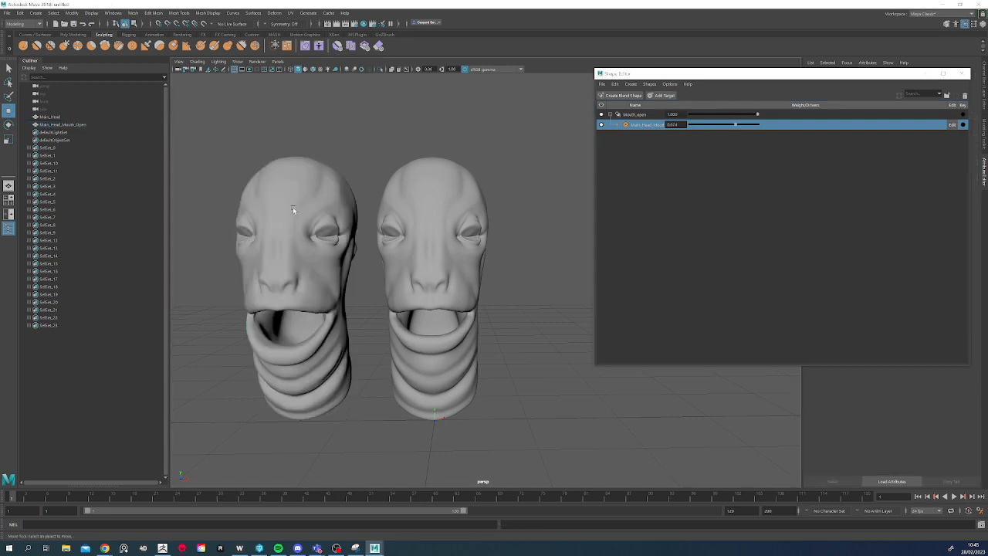
{"action": "left_click", "coordinate": [293, 207]}
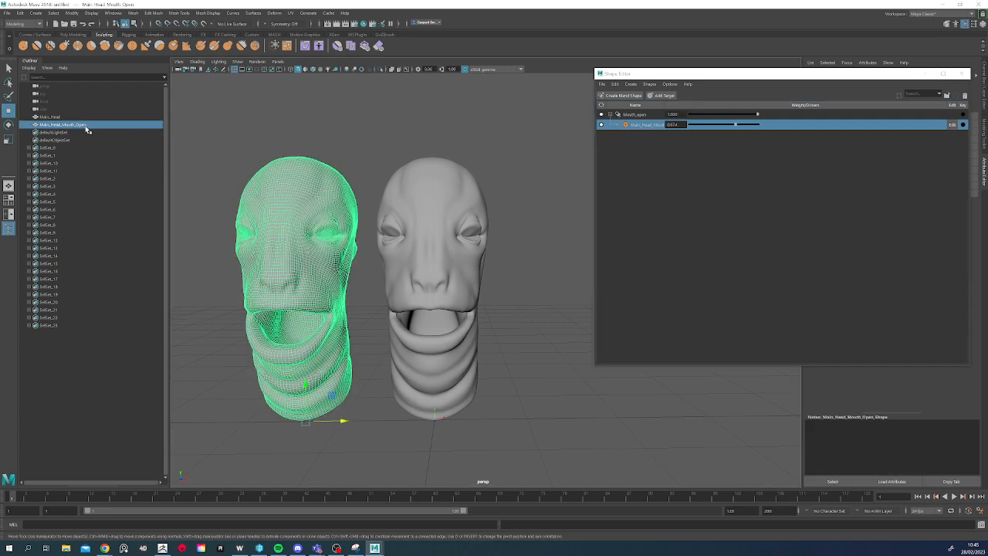
{"action": "key", "text": "Delete"}
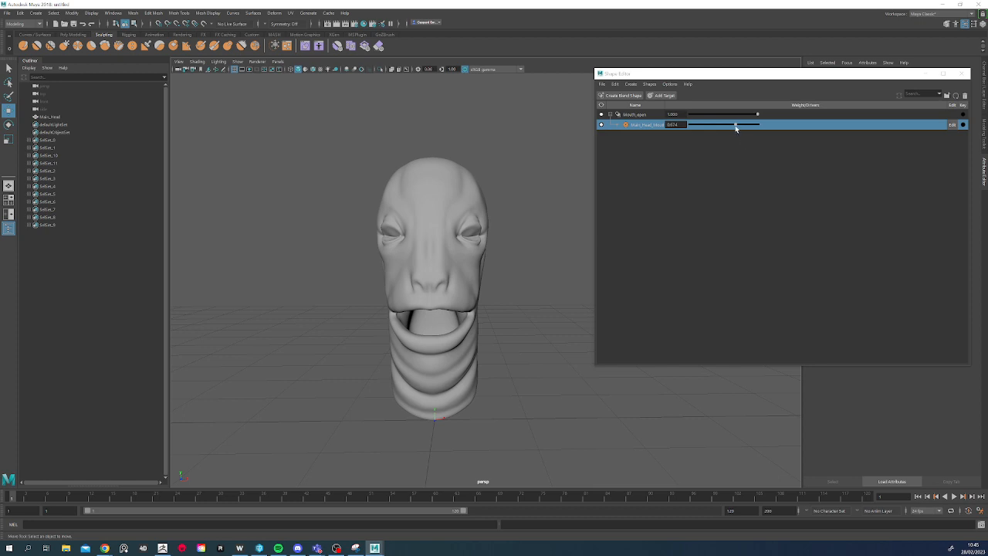
- Raise the open-mouth target weight to 1, inspect the head from the side, and lower the weight to about 0.225
{"action": "mouse_move", "coordinate": [736, 129]}
{"action": "left_mouse_down"}
{"action": "mouse_move", "coordinate": [662, 128]}
{"action": "mouse_move", "coordinate": [778, 131]}
{"action": "mouse_move", "coordinate": [675, 130]}
{"action": "mouse_move", "coordinate": [759, 135]}
{"action": "mouse_move", "coordinate": [703, 136]}
{"action": "mouse_move", "coordinate": [749, 132]}
{"action": "left_mouse_up"}
{"action": "left_click_drag", "start_coordinate": [541, 239], "coordinate": [492, 286], "text": "alt"}
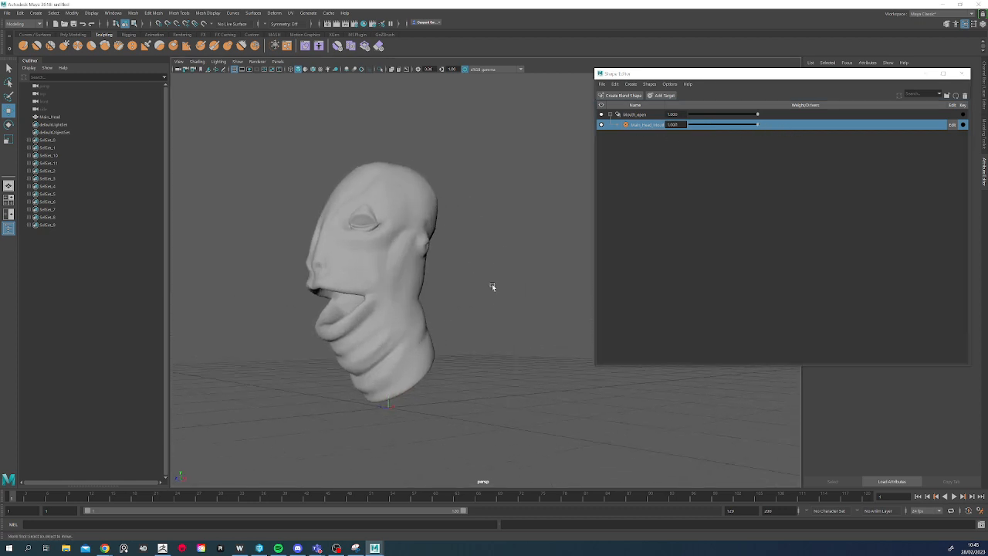
{"action": "left_click_drag", "start_coordinate": [725, 126], "coordinate": [705, 125]}
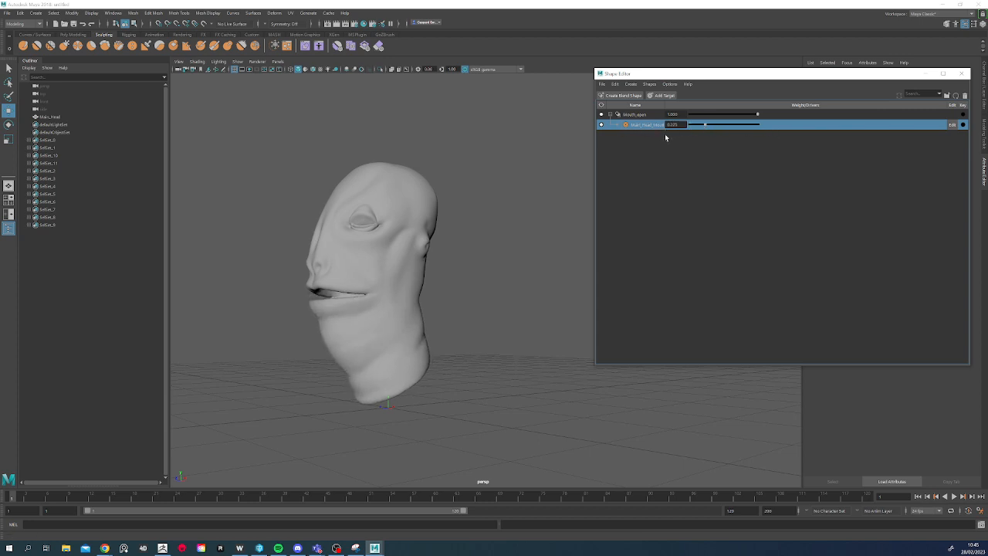
- Check the target weight's keying options, scrub the timeline about halfway, and return the open-mouth weight to 0
{"action": "right_click", "coordinate": [679, 128]}
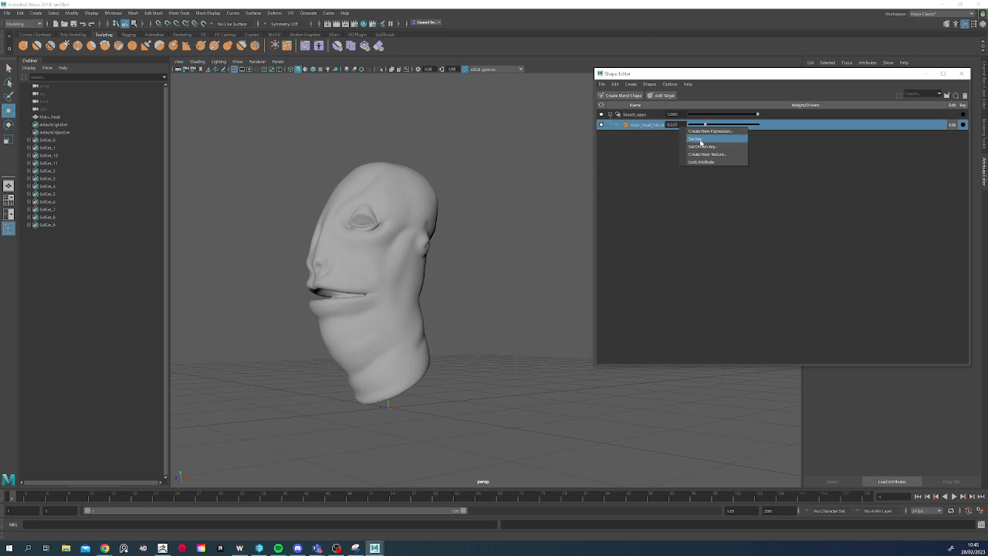
{"action": "mouse_move", "coordinate": [20, 497]}
{"action": "left_mouse_down"}
{"action": "mouse_move", "coordinate": [508, 495]}
{"action": "mouse_move", "coordinate": [456, 499]}
{"action": "left_mouse_up"}
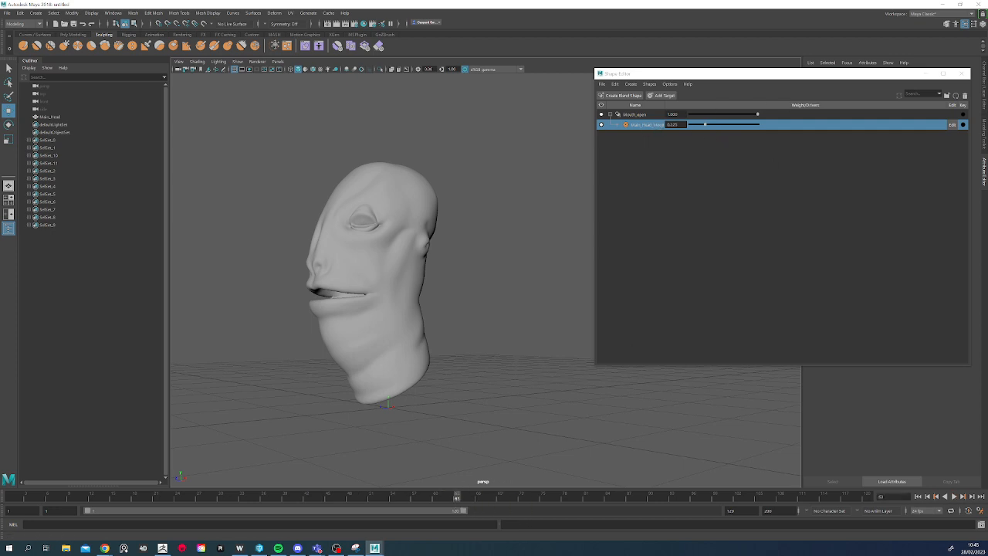
{"action": "left_click_drag", "start_coordinate": [705, 125], "coordinate": [747, 124]}
{"action": "left_click_drag", "start_coordinate": [737, 129], "coordinate": [644, 132]}
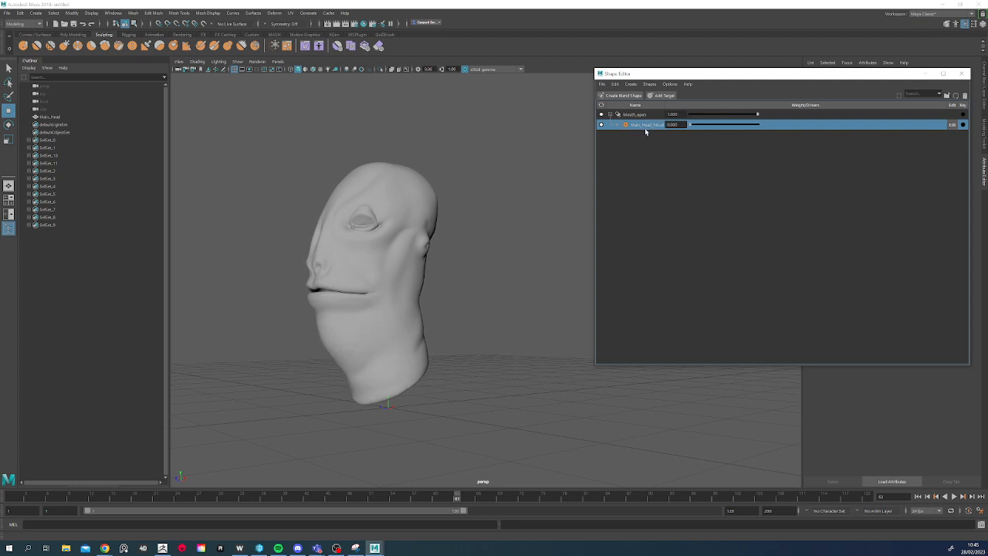
{"action": "right_click", "coordinate": [681, 125]}
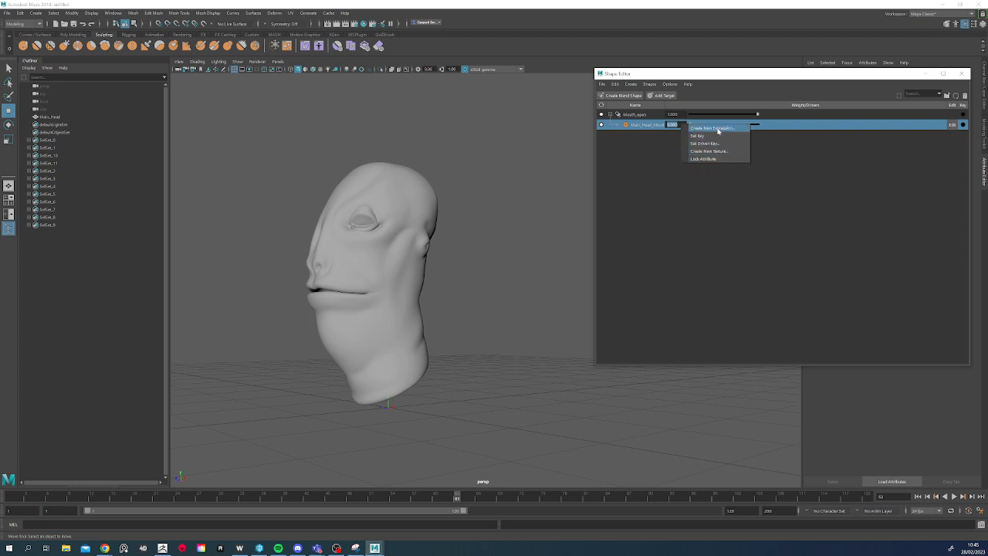
{"action": "left_click", "coordinate": [659, 150]}
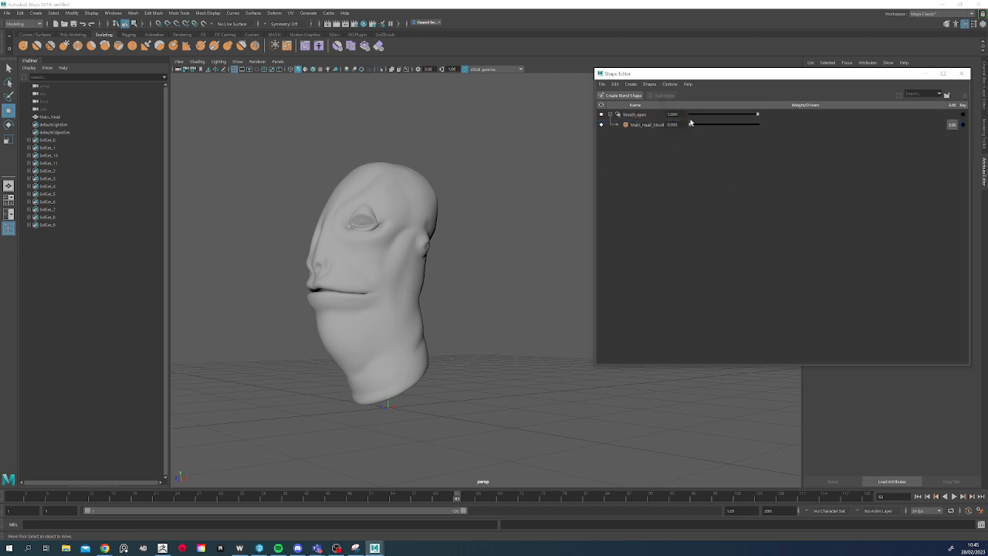
- Preview the open-mouth target from the front by sweeping its weight between 0 and 1, ending at 0
{"action": "left_click_drag", "start_coordinate": [691, 125], "coordinate": [760, 130]}
{"action": "left_click_drag", "start_coordinate": [409, 284], "coordinate": [456, 280], "text": "alt"}
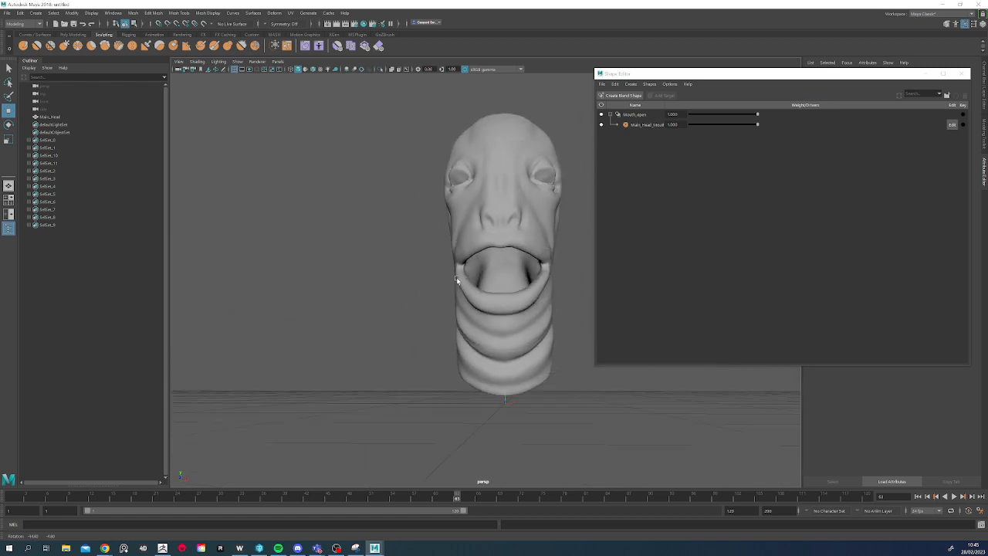
{"action": "left_click_drag", "start_coordinate": [762, 129], "coordinate": [608, 139]}
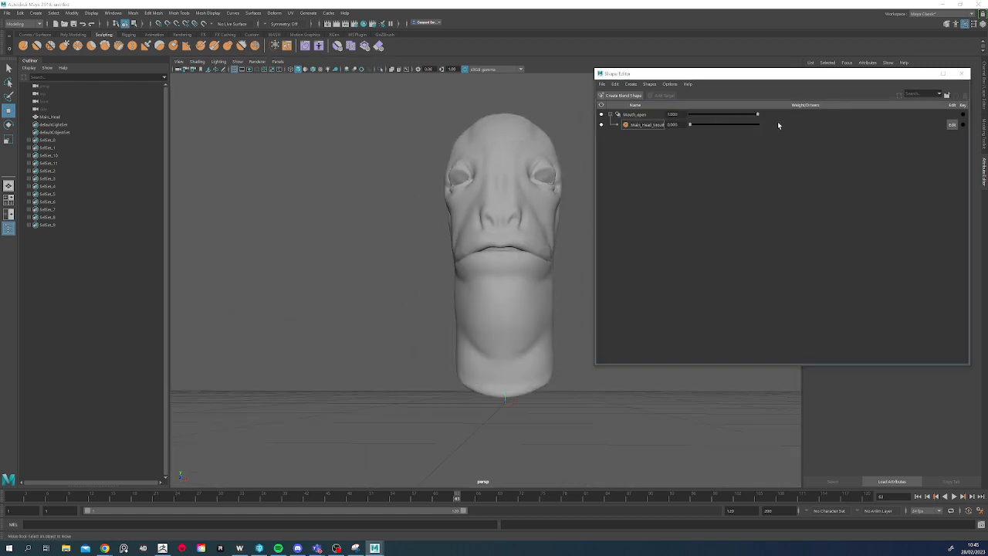
{"action": "left_click_drag", "start_coordinate": [692, 128], "coordinate": [777, 118]}
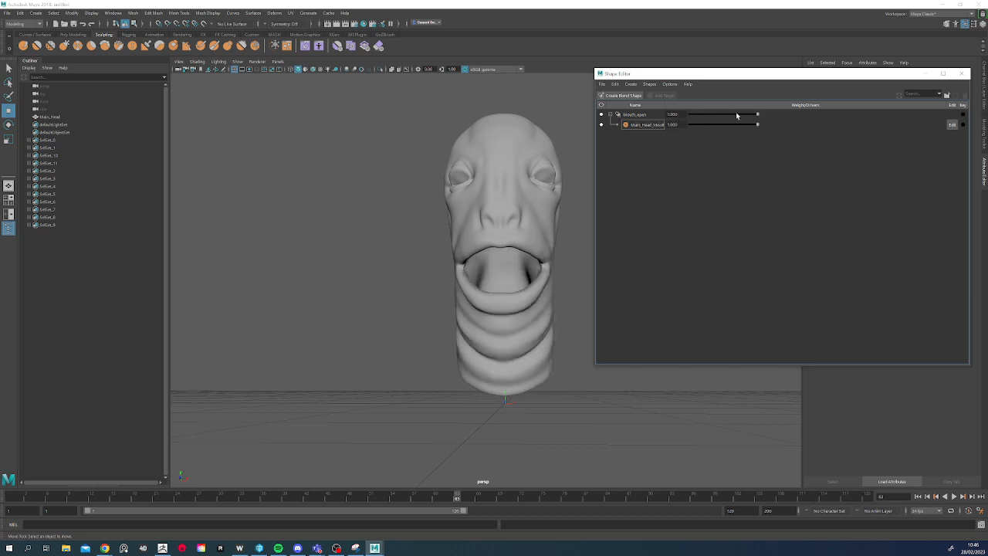
{"action": "left_click", "coordinate": [638, 115]}
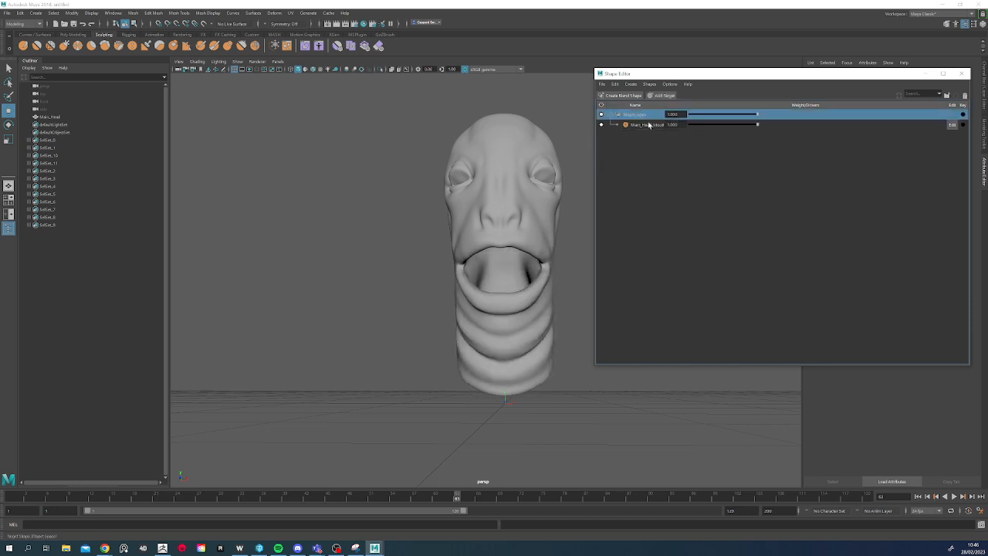
{"action": "left_click_drag", "start_coordinate": [564, 223], "coordinate": [557, 242], "text": "alt"}
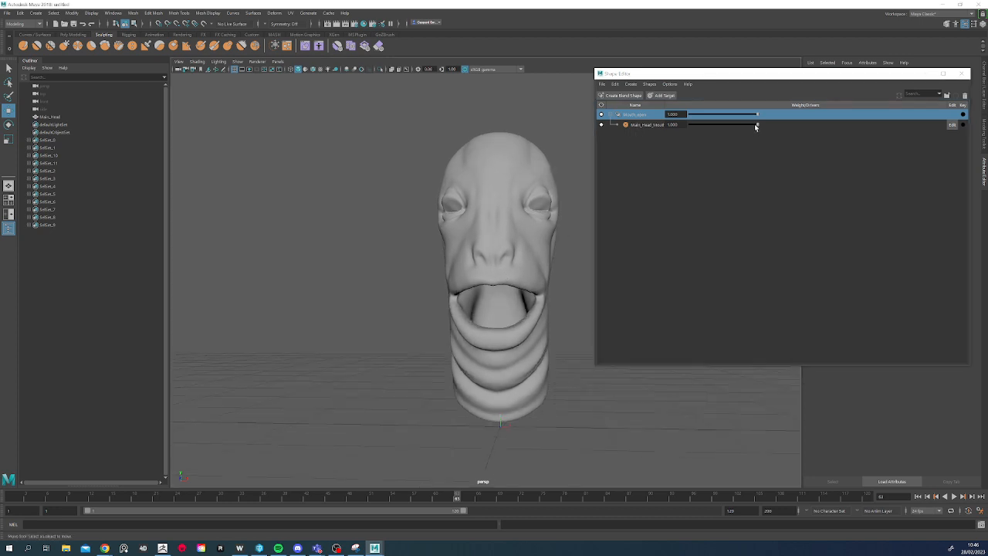
{"action": "left_click_drag", "start_coordinate": [756, 127], "coordinate": [660, 129]}
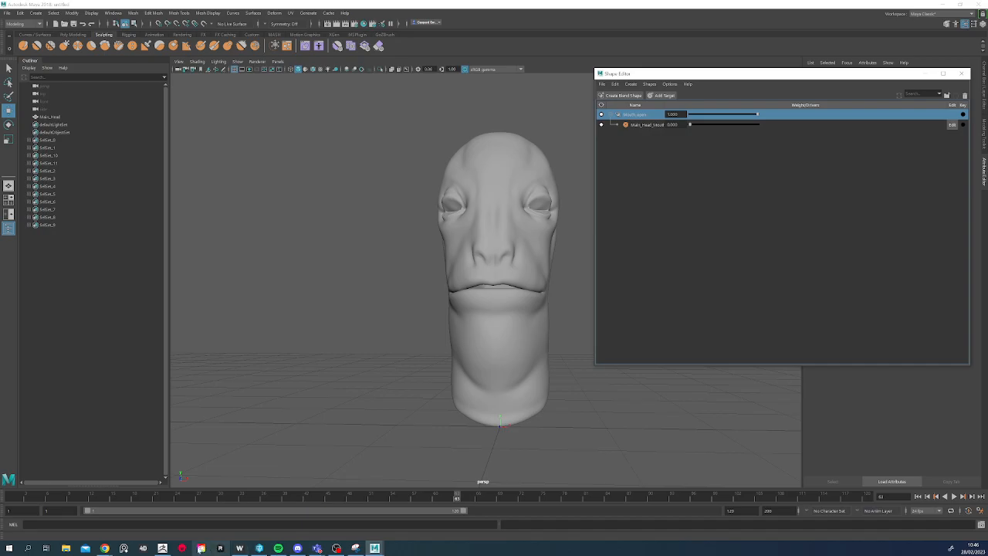
- Switch to ZBrush and set the open-mouth layer's intensity to 0 to close the mouth
{"action": "left_click", "coordinate": [162, 549]}
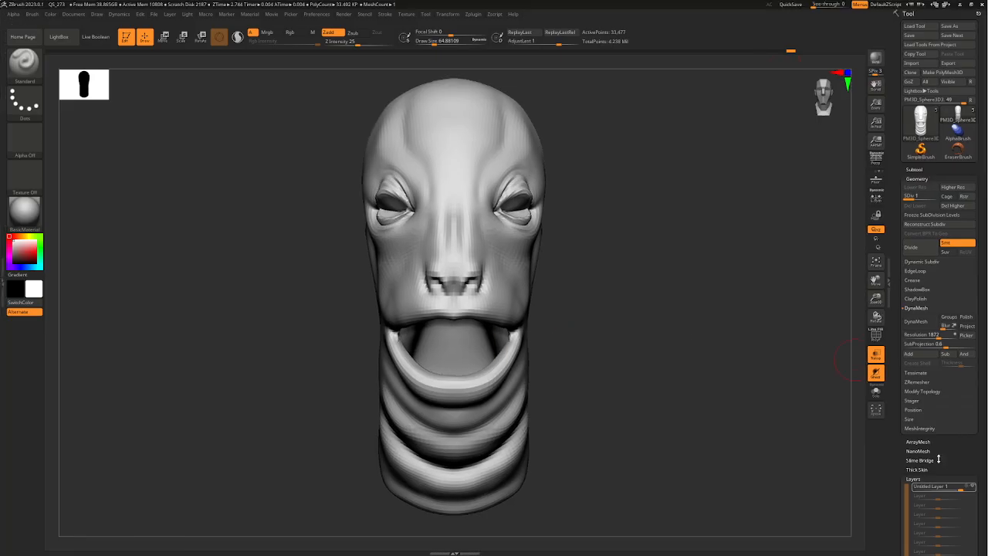
{"action": "left_click_drag", "start_coordinate": [956, 487], "coordinate": [646, 453]}
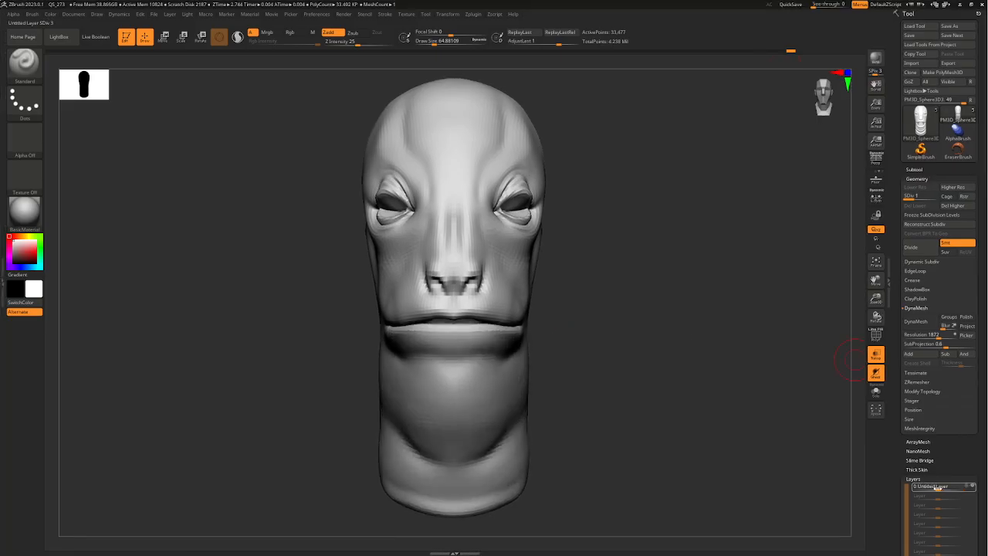
{"action": "left_click_drag", "start_coordinate": [574, 417], "coordinate": [560, 384], "text": "alt"}
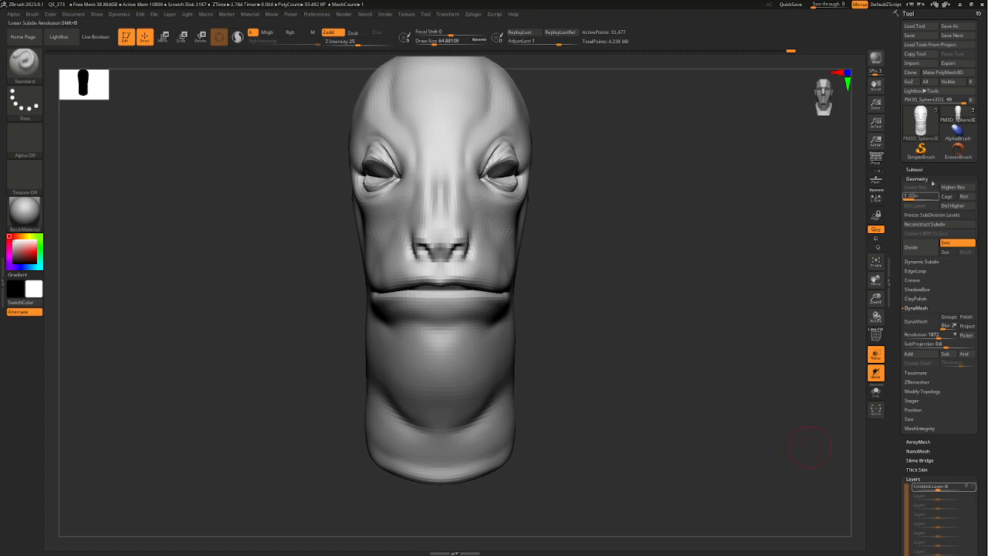
- Raise the head to subdivision level 3 and add a new sculpting layer
{"action": "left_click_drag", "start_coordinate": [919, 196], "coordinate": [936, 206]}
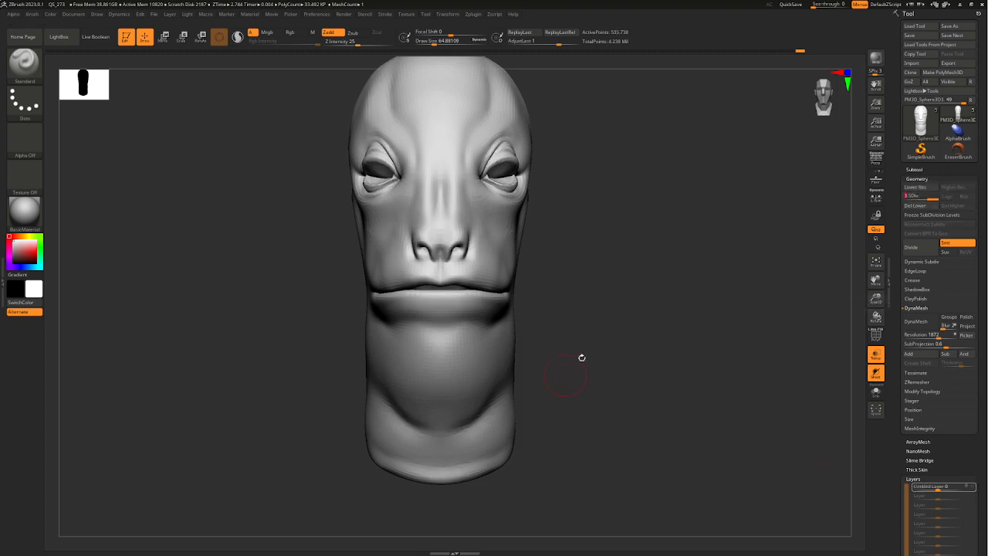
{"action": "left_click_drag", "start_coordinate": [582, 358], "coordinate": [605, 313], "text": "alt"}
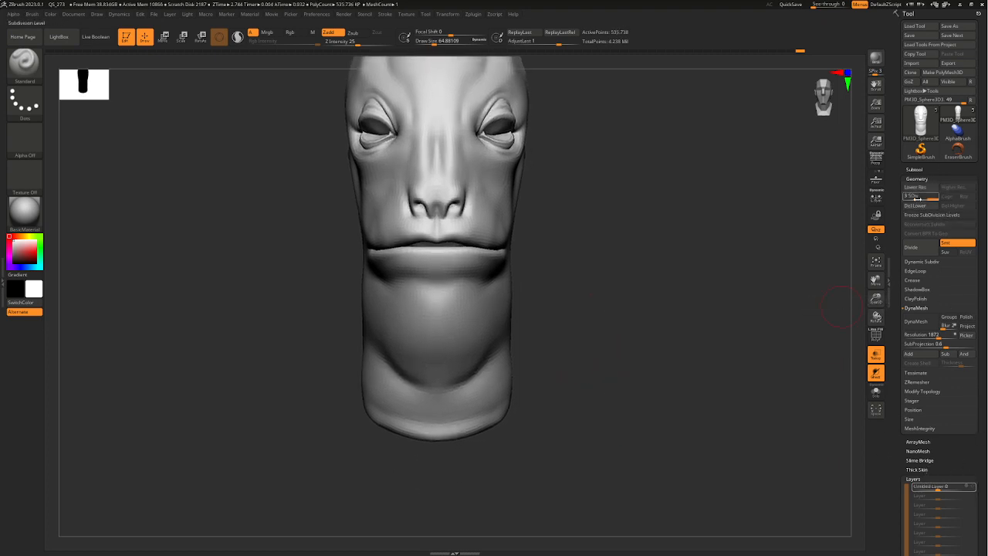
{"action": "left_click_drag", "start_coordinate": [947, 474], "coordinate": [947, 460]}
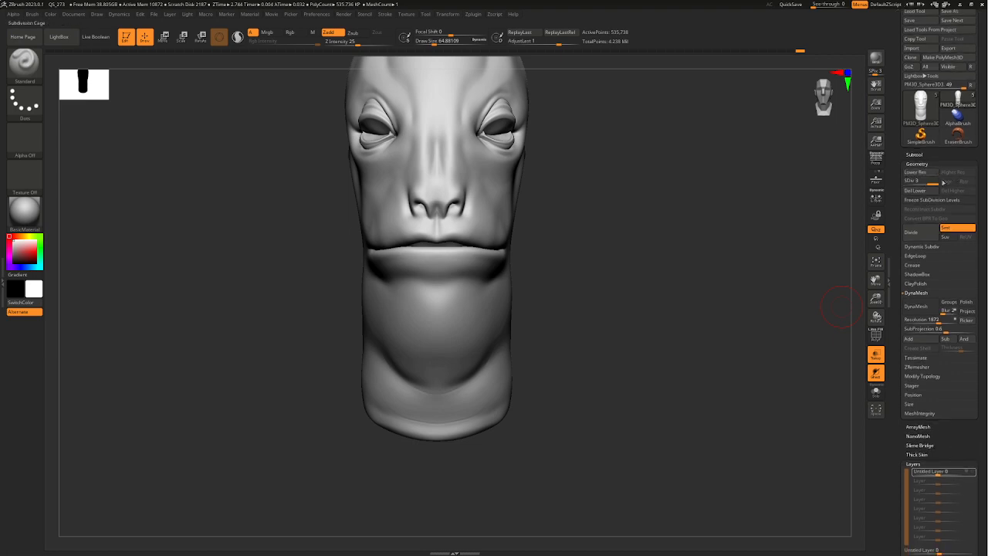
{"action": "left_click_drag", "start_coordinate": [974, 490], "coordinate": [933, 358]}
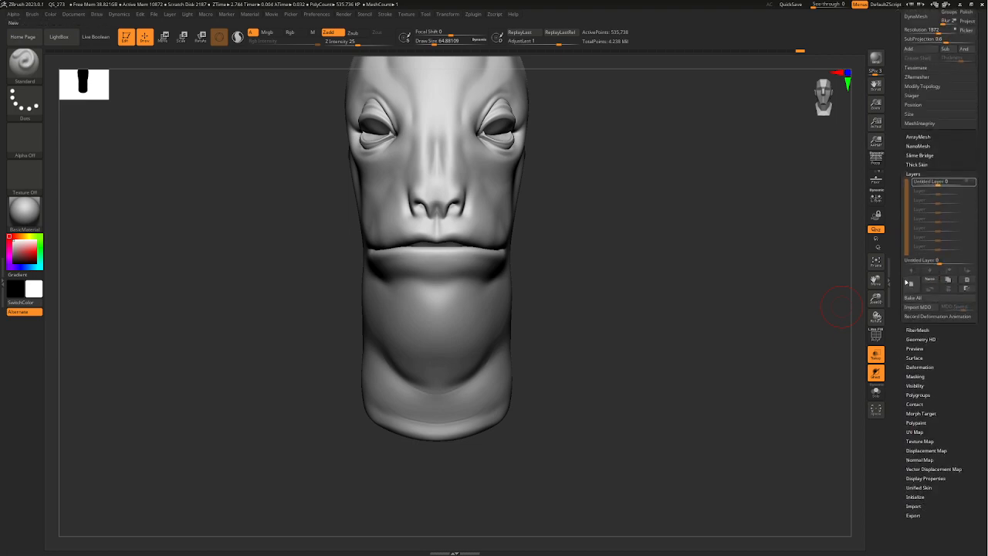
{"action": "left_click", "coordinate": [909, 284]}
- Enlarge the draw size to about 97 and choose the Move Topological brush
{"action": "mouse_move", "coordinate": [656, 271]}
{"action": "left_mouse_down"}
{"action": "mouse_move", "coordinate": [516, 327]}
{"action": "mouse_move", "coordinate": [541, 316]}
{"action": "mouse_move", "coordinate": [508, 319]}
{"action": "mouse_move", "coordinate": [495, 295]}
{"action": "left_mouse_up"}
{"action": "key", "text": "space"}
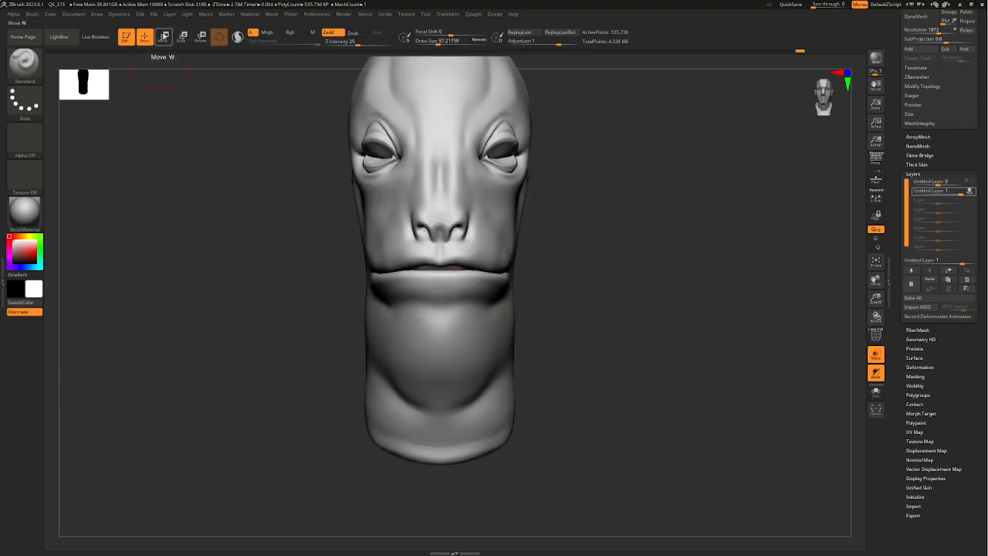
{"action": "left_click", "coordinate": [164, 36]}
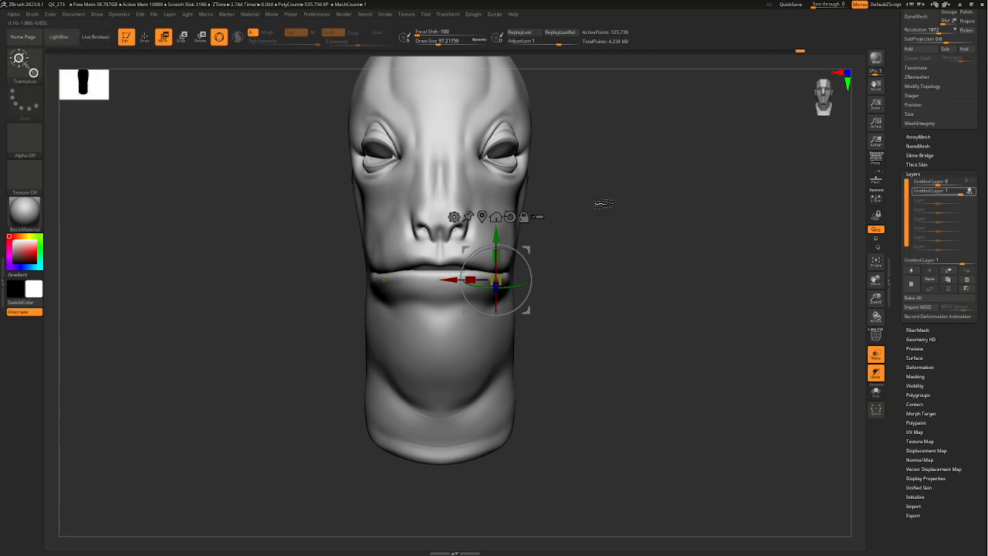
{"action": "left_click_drag", "start_coordinate": [588, 203], "coordinate": [396, 300]}
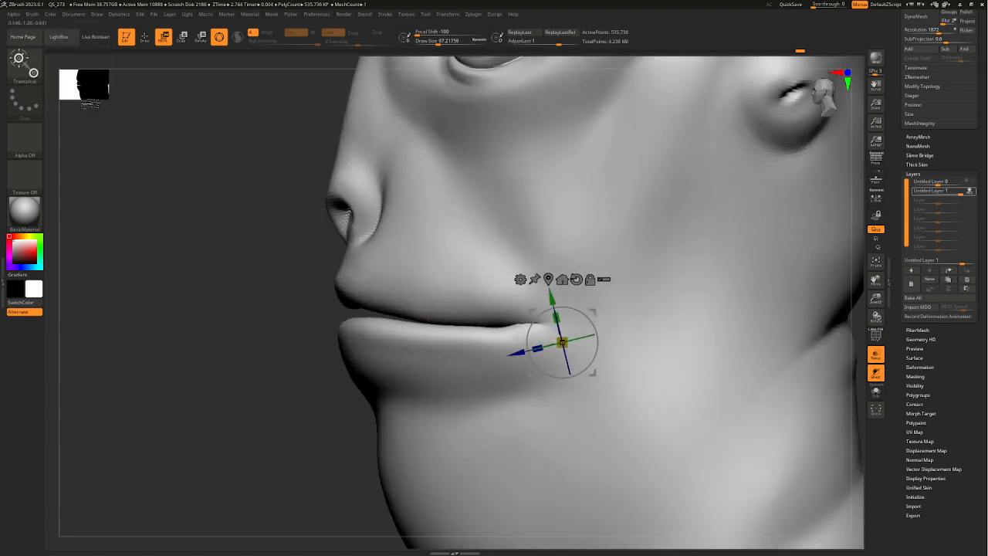
{"action": "left_click", "coordinate": [33, 72]}
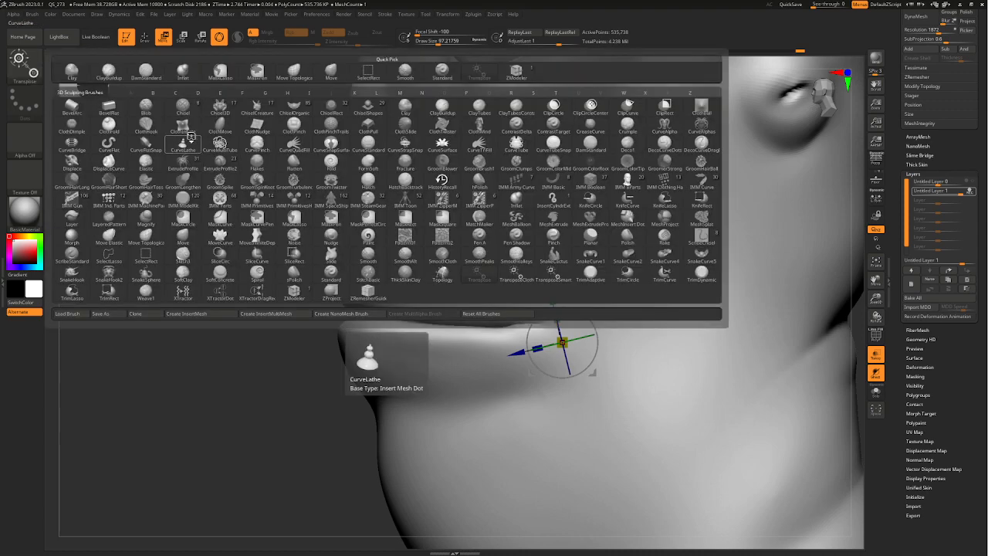
{"action": "key", "text": "m"}
{"action": "left_click", "coordinate": [153, 240]}
{"action": "left_click_drag", "start_coordinate": [201, 290], "coordinate": [261, 289]}
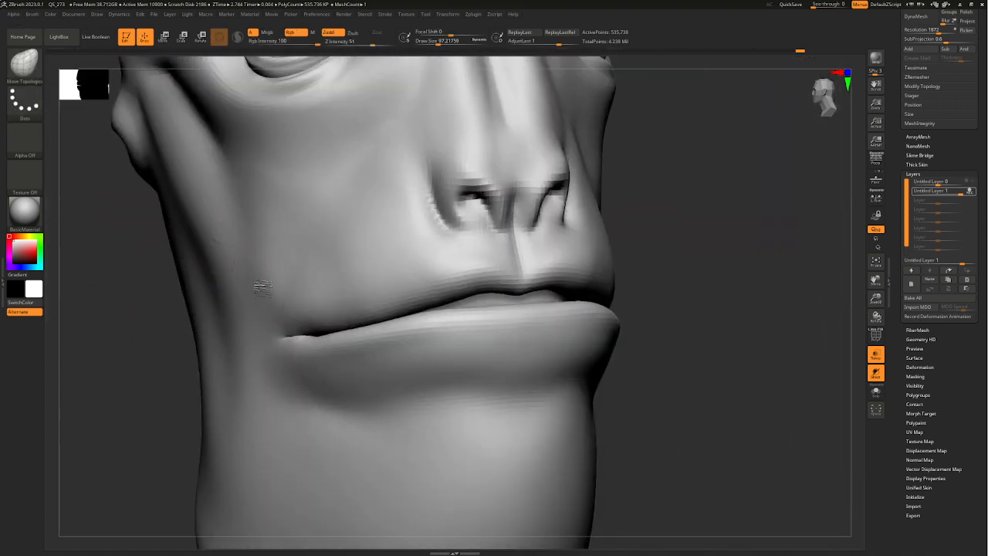
- Lower the head to subdivision level 1 with the mouth seen straight from the front
{"action": "left_click_drag", "start_coordinate": [811, 311], "coordinate": [819, 304], "text": "shift"}
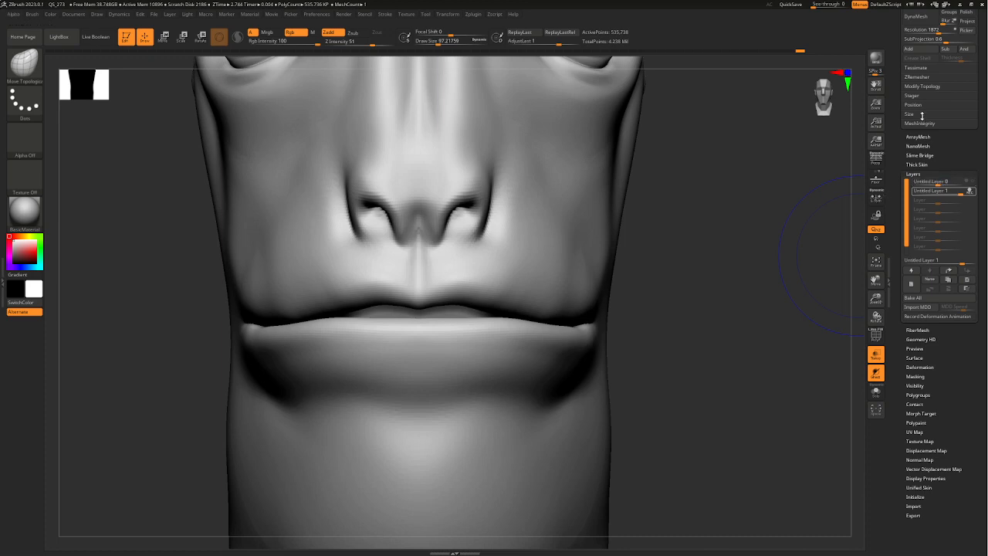
{"action": "scroll", "coordinate": [952, 145], "scroll_direction": "up", "scroll_amount": 5}
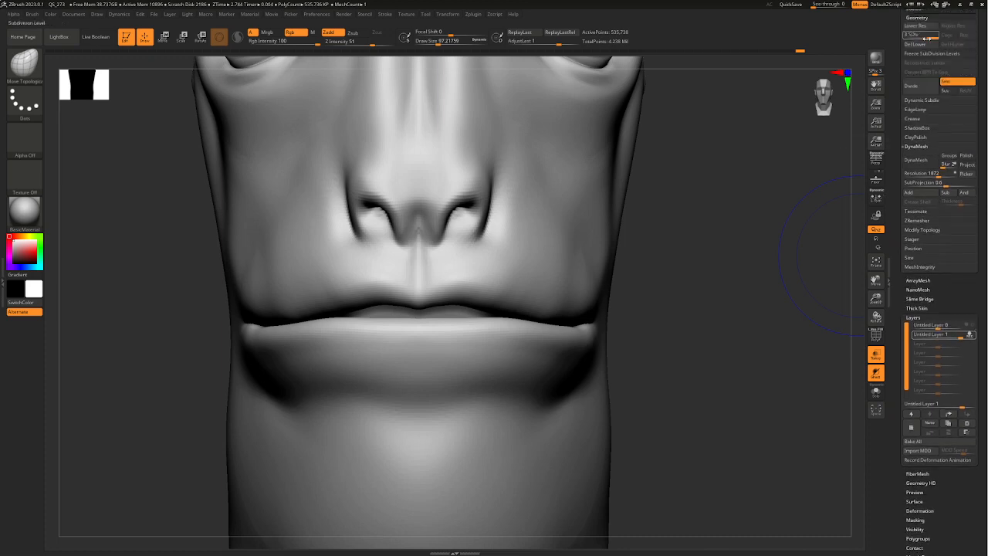
{"action": "left_click_drag", "start_coordinate": [928, 39], "coordinate": [907, 38]}
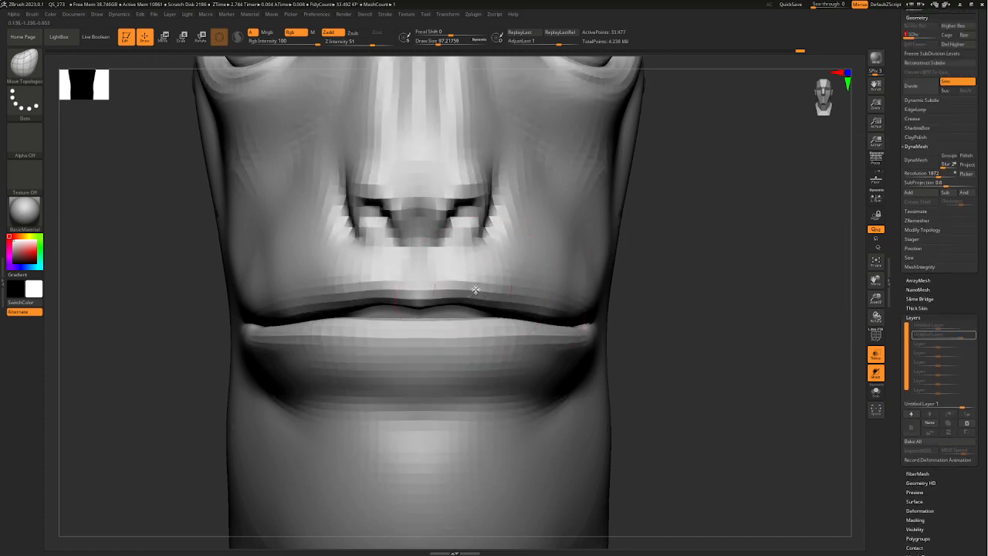
- Enlarge the draw size to about 192 and lasso-mask the lower lip and chin from the side
{"action": "key", "text": "space"}
{"action": "mouse_move", "coordinate": [476, 290]}
{"action": "left_mouse_down"}
{"action": "mouse_move", "coordinate": [488, 290]}
{"action": "mouse_move", "coordinate": [481, 299]}
{"action": "mouse_move", "coordinate": [570, 296]}
{"action": "left_mouse_up"}
{"action": "right_click_drag", "start_coordinate": [570, 300], "coordinate": [498, 312]}
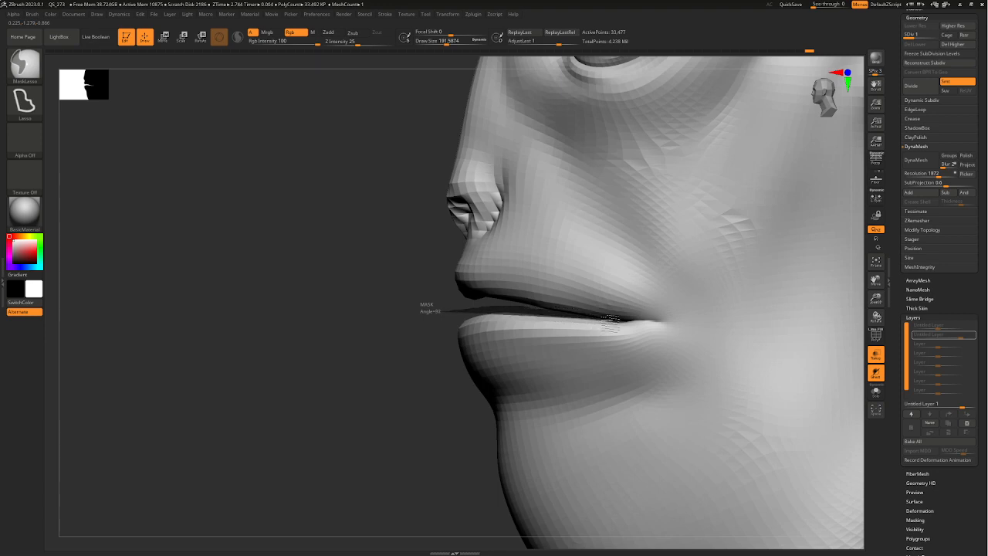
{"action": "mouse_move", "coordinate": [691, 323]}
{"action": "left_mouse_down", "text": "ctrl"}
{"action": "mouse_move", "coordinate": [437, 506]}
{"action": "mouse_move", "coordinate": [108, 386]}
{"action": "left_mouse_up", "text": "ctrl"}
{"action": "right_click_drag", "start_coordinate": [255, 357], "coordinate": [300, 348]}
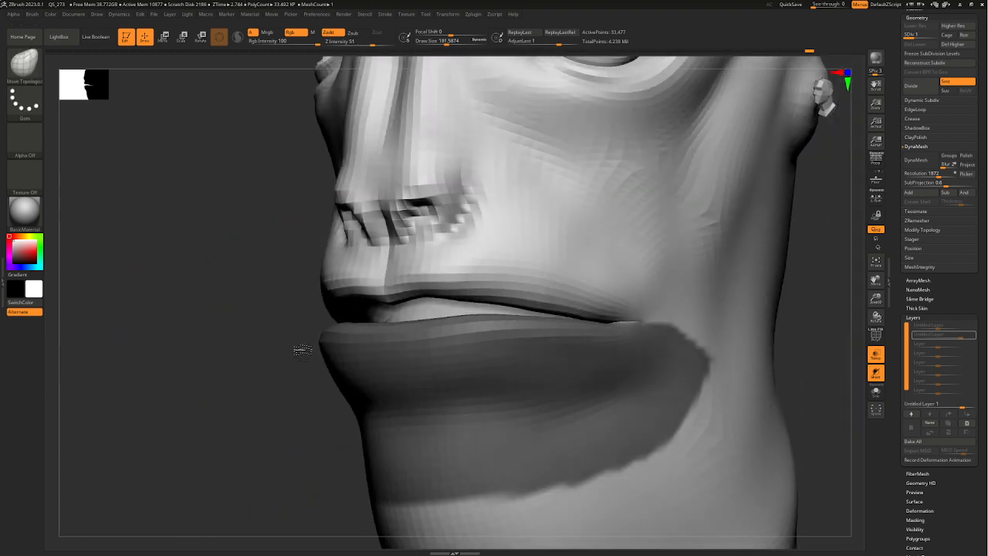
- Soften the edge of the mask while keeping the lower lip and chin protected
{"action": "left_click", "coordinate": [795, 362], "text": "ctrl"}
{"action": "left_click", "coordinate": [671, 371], "text": "ctrl"}
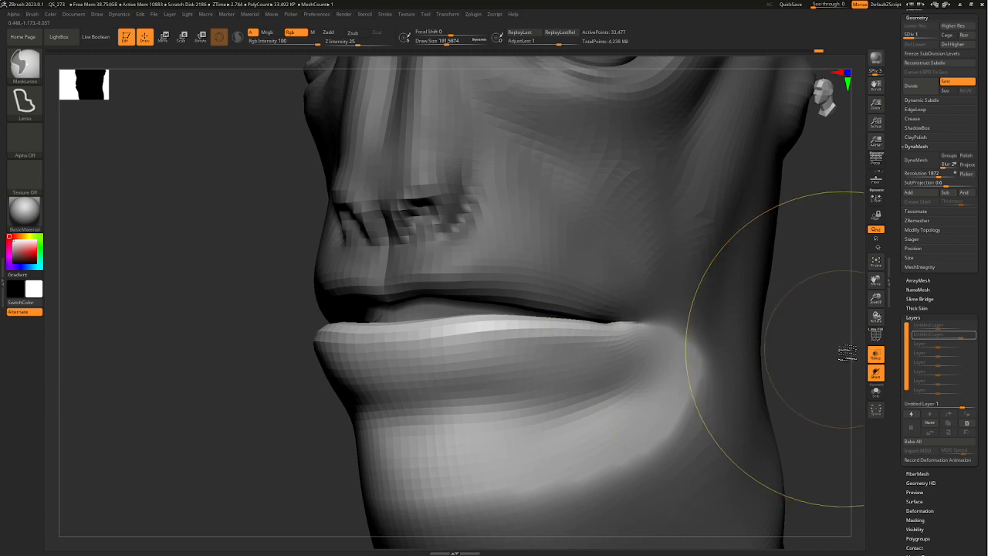
{"action": "key", "text": "ctrl+z"}
{"action": "left_click", "coordinate": [847, 349], "text": "ctrl"}
{"action": "left_click", "coordinate": [673, 359], "text": "ctrl"}
{"action": "right_click_drag", "start_coordinate": [825, 333], "coordinate": [759, 331], "text": "shift"}
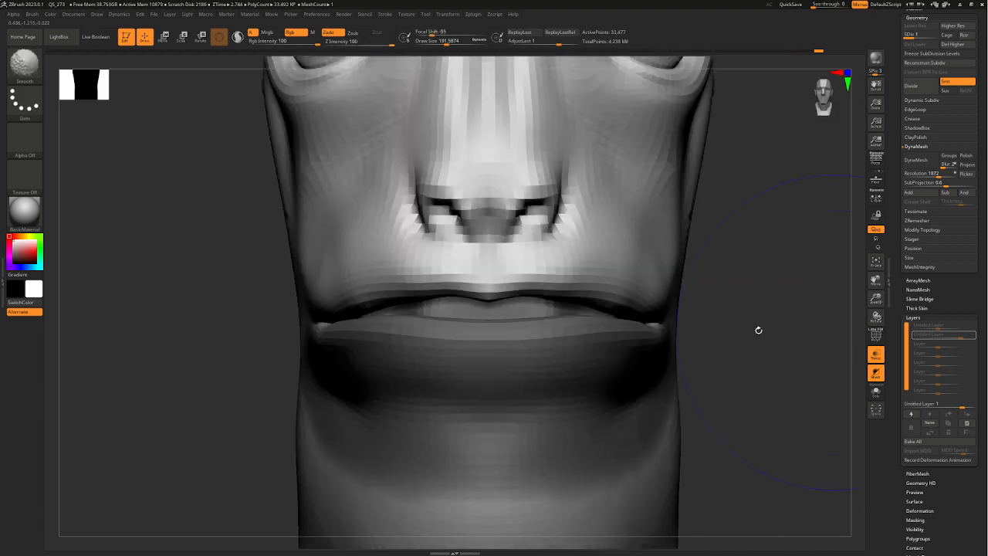
- Enlarge the draw size to about 246 and pull the upper lip upward along its length with Move Topological
{"action": "left_click_drag", "start_coordinate": [608, 303], "coordinate": [633, 302]}
{"action": "right_click_drag", "start_coordinate": [692, 351], "coordinate": [673, 356]}
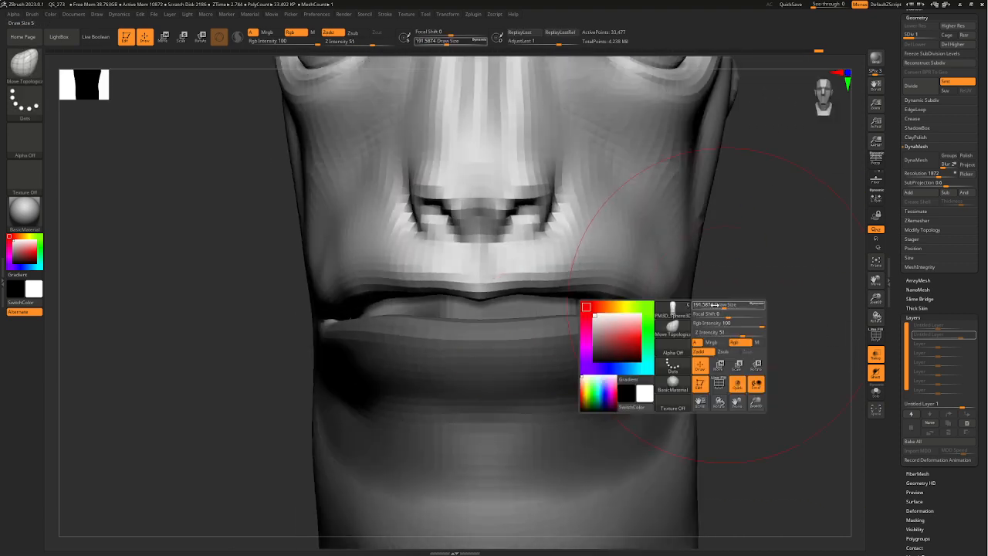
{"action": "right_click_drag", "start_coordinate": [498, 284], "coordinate": [503, 282]}
{"action": "key", "text": "space"}
{"action": "left_click_drag", "start_coordinate": [501, 285], "coordinate": [498, 272]}
{"action": "left_click_drag", "start_coordinate": [559, 282], "coordinate": [563, 276]}
{"action": "left_click_drag", "start_coordinate": [614, 295], "coordinate": [619, 292]}
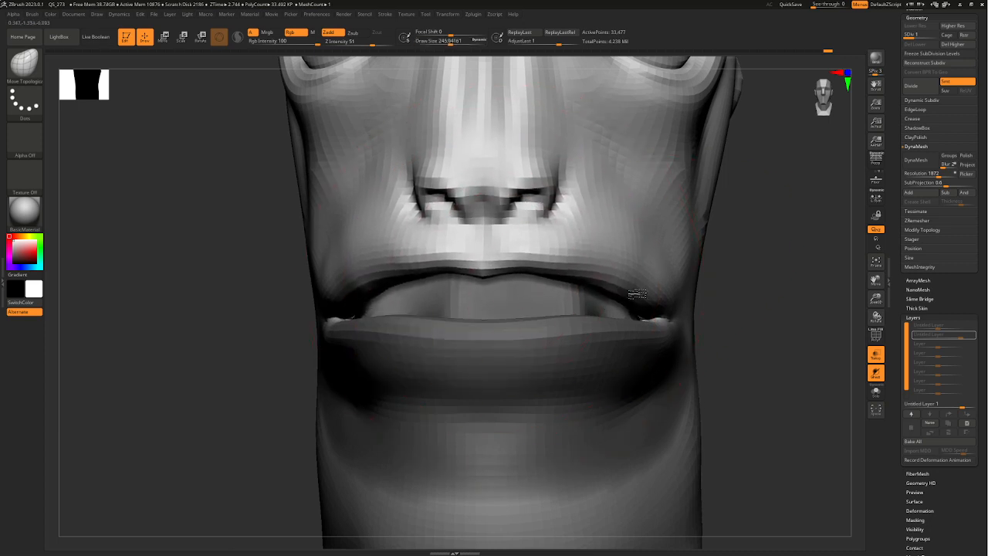
- Lasso-mask the lower lip and chin again from the side view
{"action": "mouse_move", "coordinate": [705, 318]}
{"action": "right_mouse_down", "text": "ctrl"}
{"action": "mouse_move", "coordinate": [760, 309]}
{"action": "mouse_move", "coordinate": [698, 327]}
{"action": "mouse_move", "coordinate": [602, 332]}
{"action": "right_mouse_up", "text": "ctrl"}
{"action": "mouse_move", "coordinate": [426, 303]}
{"action": "left_mouse_down", "text": "ctrl"}
{"action": "mouse_move", "coordinate": [532, 304]}
{"action": "mouse_move", "coordinate": [768, 339]}
{"action": "mouse_move", "coordinate": [242, 466]}
{"action": "left_mouse_up", "text": "ctrl"}
{"action": "right_click_drag", "start_coordinate": [242, 465], "coordinate": [356, 433], "text": "shift"}
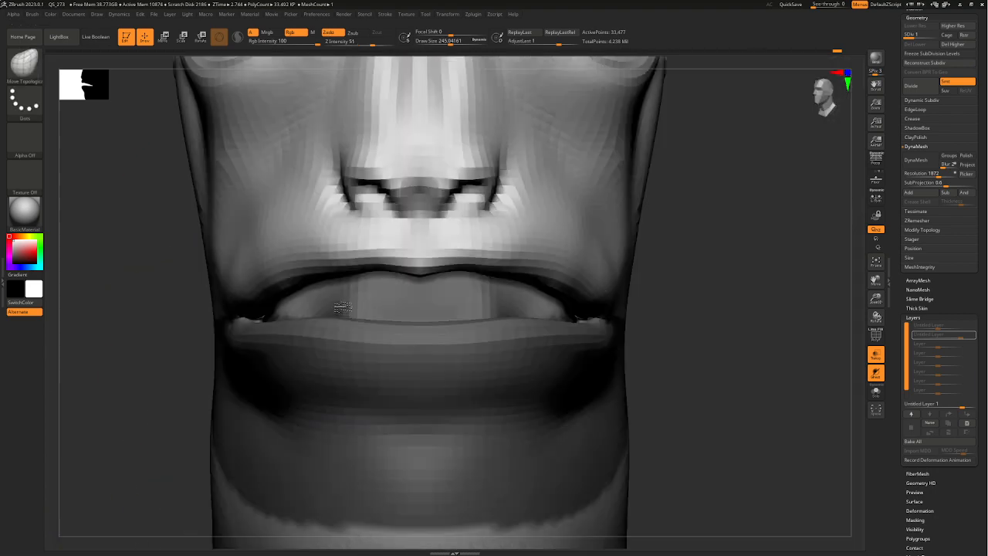
- Choose the ClothMove brush and open the dynamics simulation settings
{"action": "left_click", "coordinate": [24, 66]}
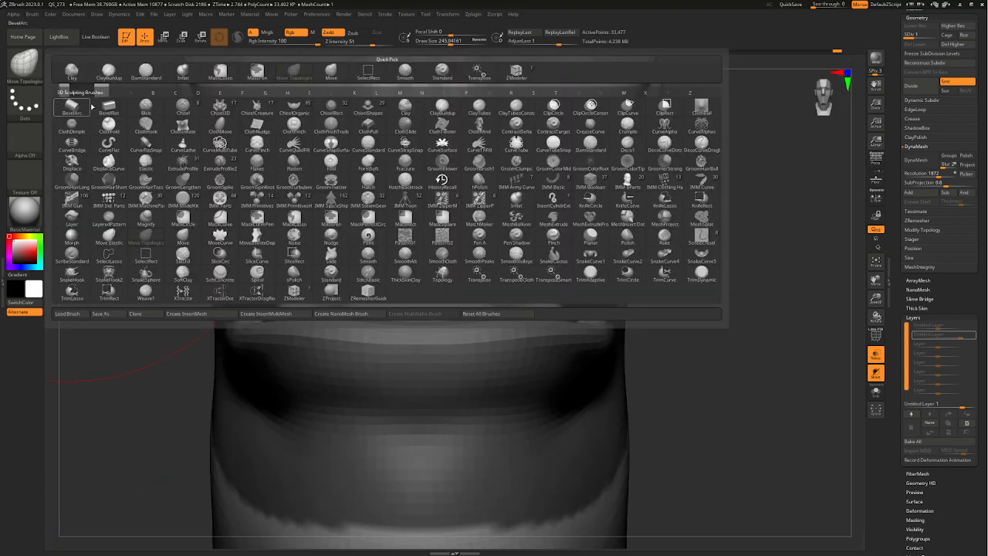
{"action": "left_click", "coordinate": [220, 126]}
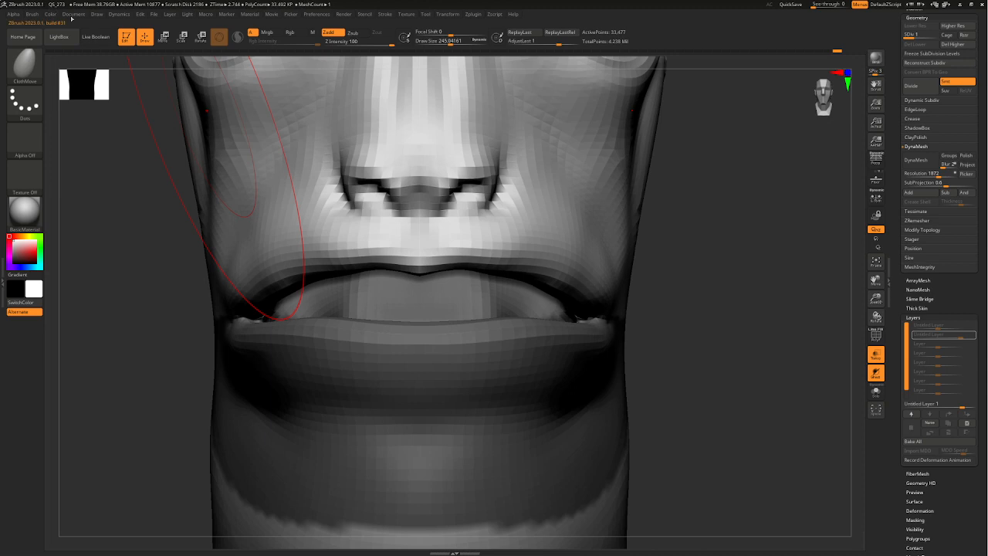
{"action": "left_click", "coordinate": [114, 15]}
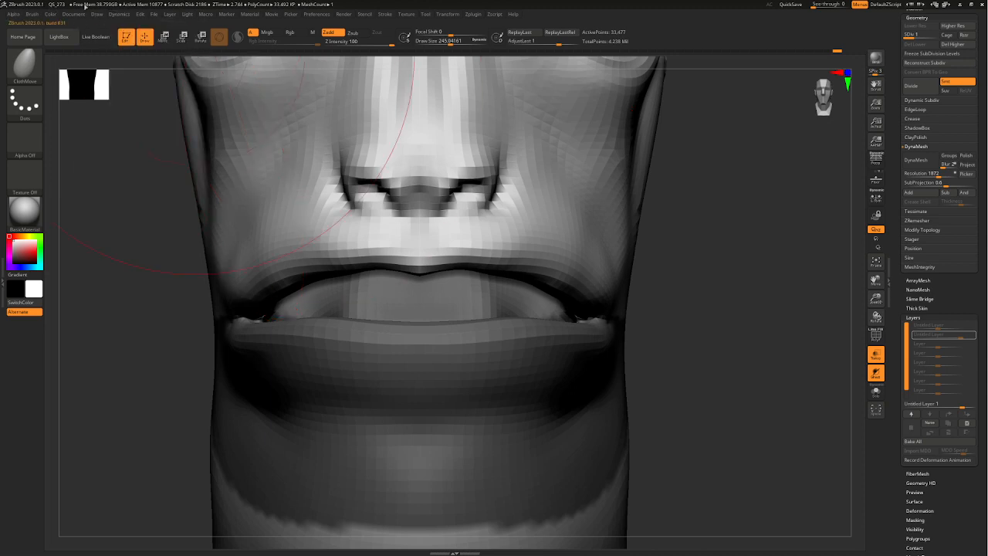
{"action": "left_click", "coordinate": [121, 15]}
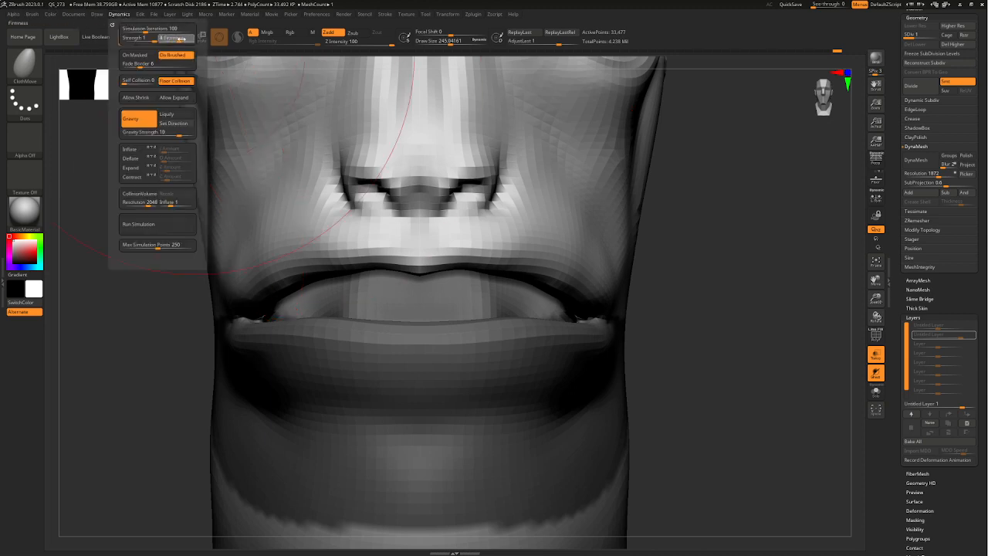
- Try reshaping the upper lip with ClothMove at a draw size of about 116, and undo the strokes
{"action": "mouse_move", "coordinate": [654, 247]}
{"action": "left_mouse_down"}
{"action": "mouse_move", "coordinate": [595, 272]}
{"action": "mouse_move", "coordinate": [608, 271]}
{"action": "mouse_move", "coordinate": [607, 247]}
{"action": "left_mouse_up"}
{"action": "key", "text": "space"}
{"action": "left_click_drag", "start_coordinate": [490, 252], "coordinate": [480, 192]}
{"action": "right_click_drag", "start_coordinate": [346, 311], "coordinate": [541, 309]}
{"action": "right_click_drag", "start_coordinate": [540, 309], "coordinate": [547, 251]}
{"action": "right_click_drag", "start_coordinate": [672, 279], "coordinate": [590, 284]}
{"action": "key", "text": "ctrl+z"}
{"action": "key", "text": "ctrl+z"}
{"action": "mouse_move", "coordinate": [360, 320]}
{"action": "right_mouse_down", "text": "ctrl"}
{"action": "mouse_move", "coordinate": [391, 384]}
{"action": "mouse_move", "coordinate": [376, 380]}
{"action": "right_mouse_up", "text": "ctrl"}
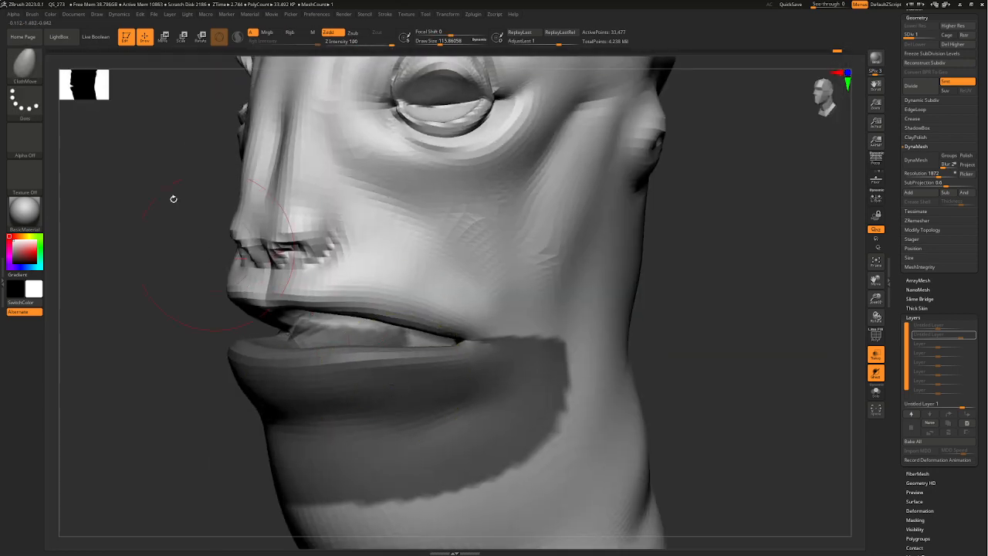
- Choose the Move Topological brush, enlarge it to about 172 and raise the side and middle of the upper lip
{"action": "left_click", "coordinate": [17, 62]}
{"action": "key", "text": "m"}
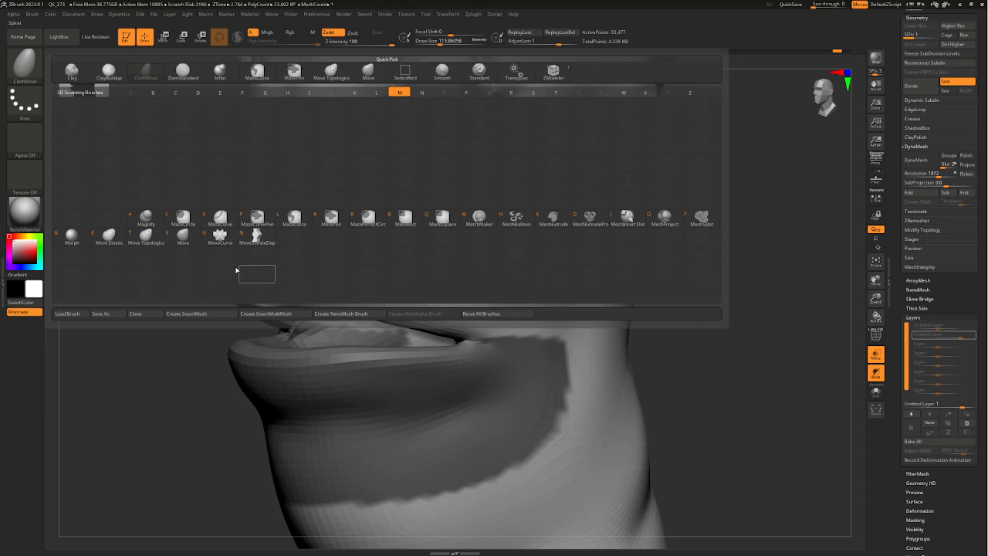
{"action": "left_click", "coordinate": [161, 235]}
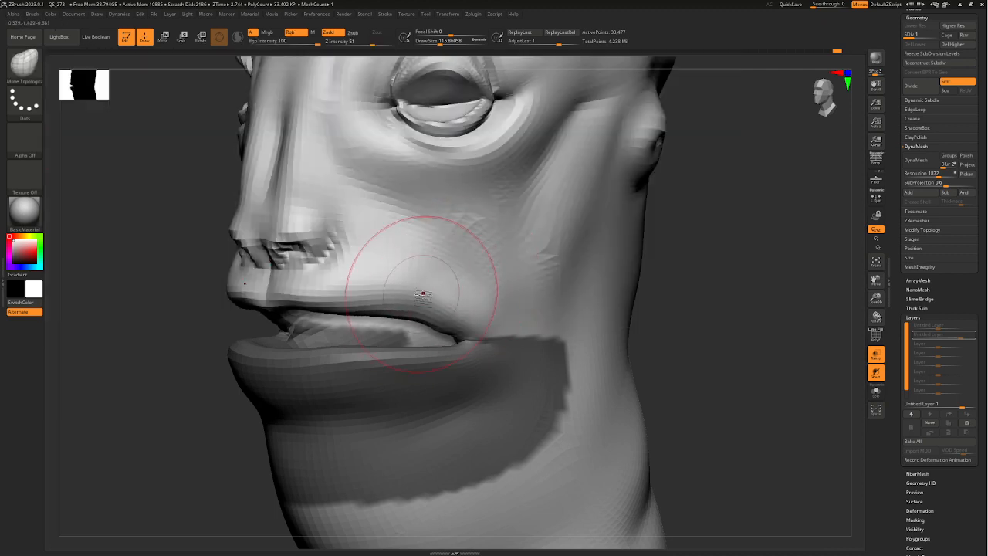
{"action": "key", "text": "space"}
{"action": "left_click_drag", "start_coordinate": [388, 312], "coordinate": [411, 306]}
{"action": "key", "text": "ctrl+z"}
{"action": "mouse_move", "coordinate": [326, 299]}
{"action": "left_mouse_down"}
{"action": "mouse_move", "coordinate": [286, 287]}
{"action": "mouse_move", "coordinate": [344, 290]}
{"action": "left_mouse_up"}
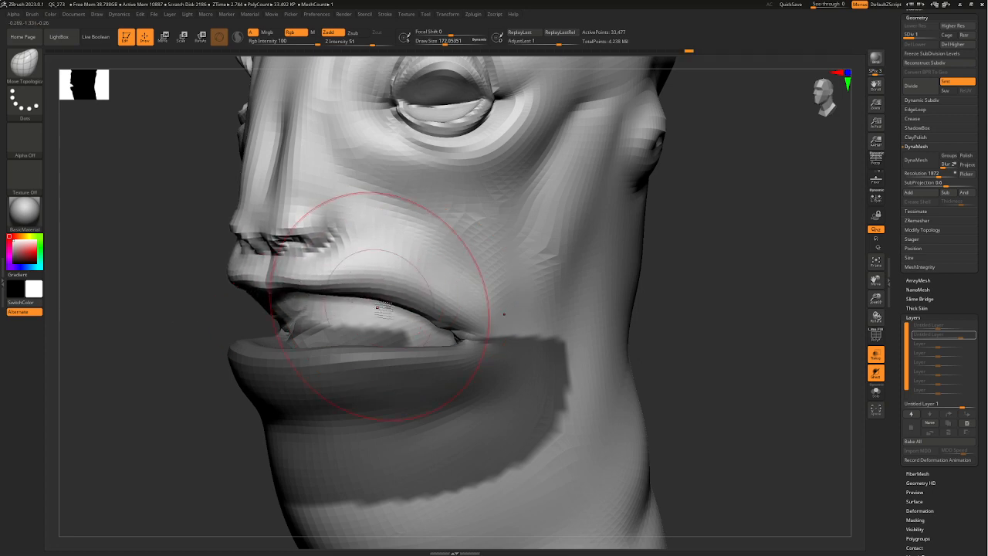
- Smooth the mouth corner and refine the upper lip's arch with Move Topological at a draw size of about 97
{"action": "left_click_drag", "start_coordinate": [448, 331], "coordinate": [453, 339], "text": "shift"}
{"action": "key", "text": "space"}
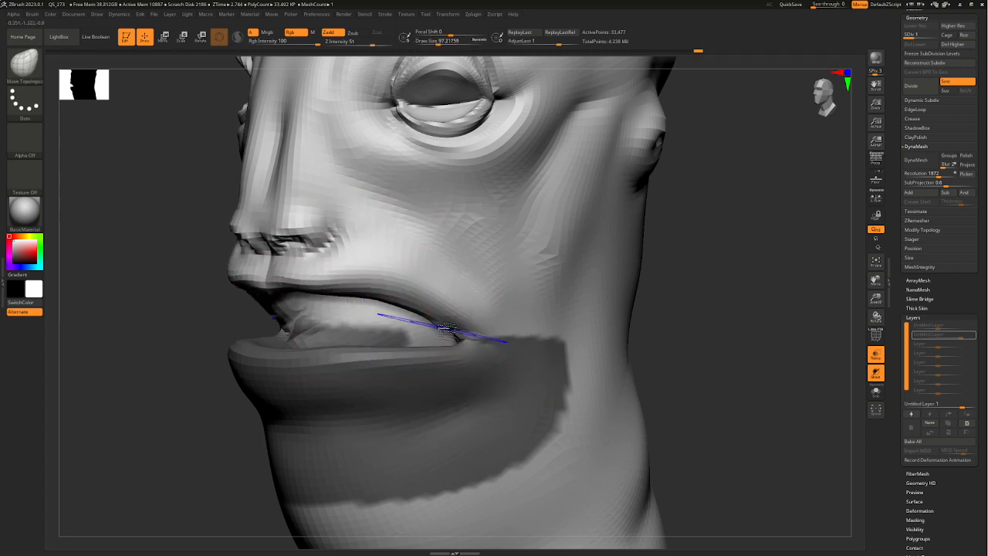
{"action": "left_click_drag", "start_coordinate": [731, 358], "coordinate": [633, 345], "text": "shift"}
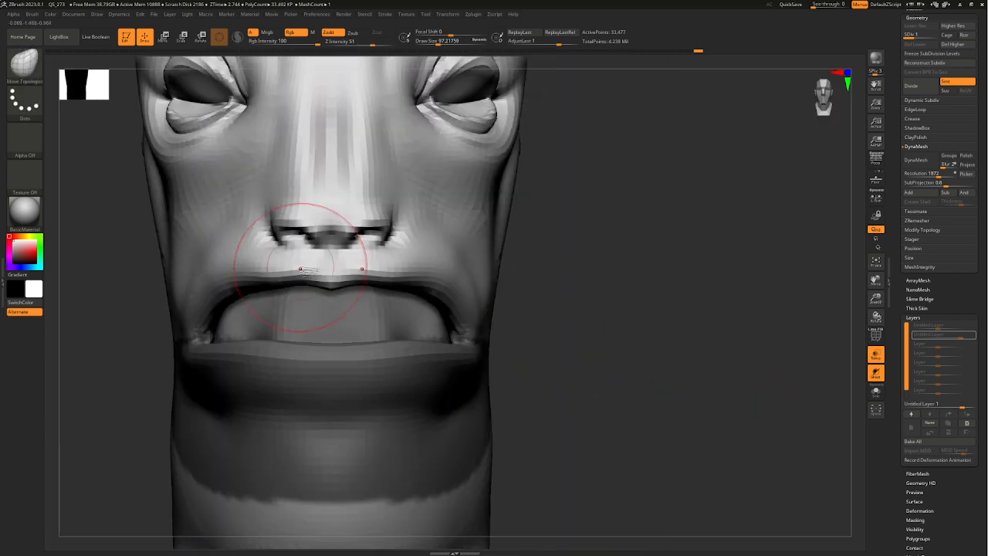
{"action": "left_click_drag", "start_coordinate": [322, 284], "coordinate": [411, 284]}
{"action": "left_click_drag", "start_coordinate": [552, 299], "coordinate": [544, 301]}
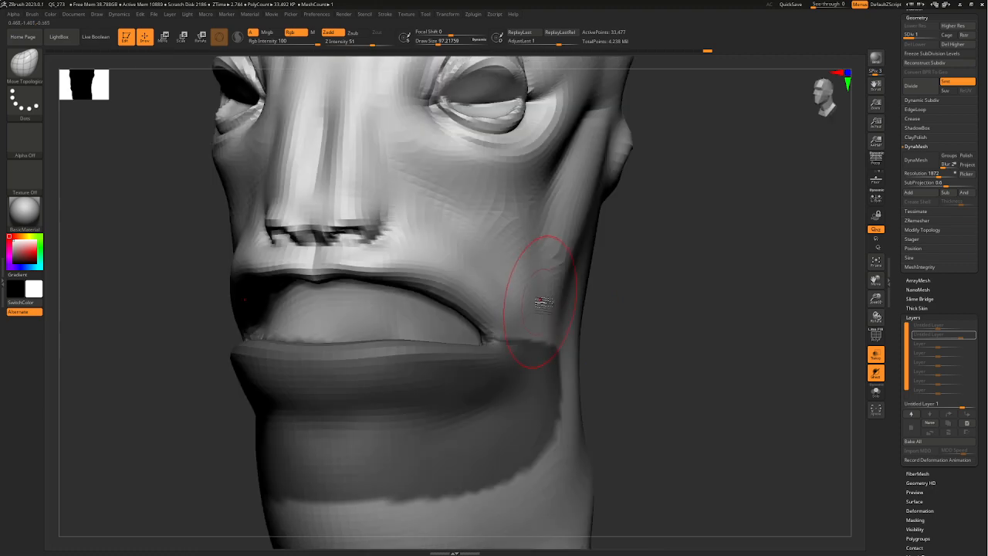
- Choose the Standard brush and set its draw size to about 71
{"action": "left_click", "coordinate": [29, 67]}
{"action": "key", "text": "s"}
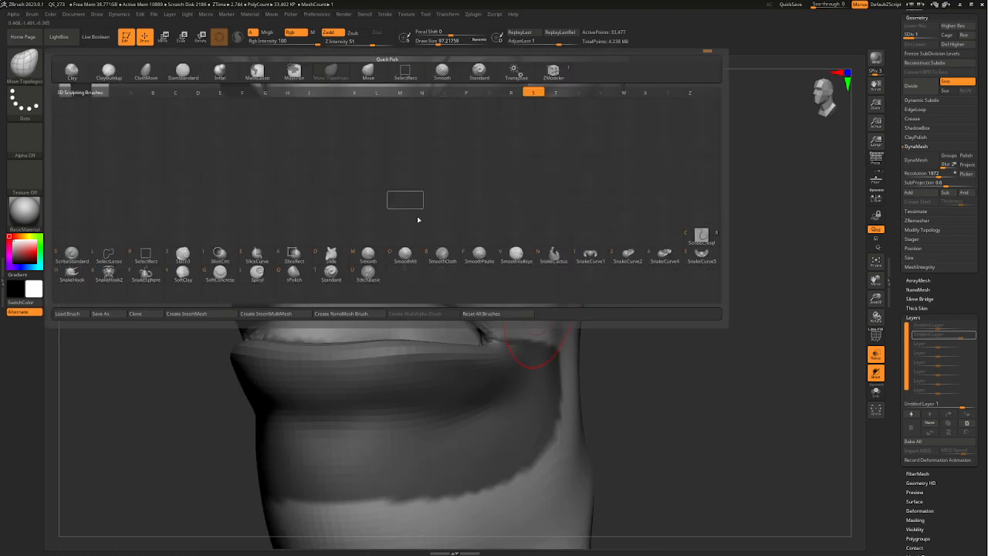
{"action": "left_click", "coordinate": [341, 271]}
{"action": "key", "text": "space"}
{"action": "left_click_drag", "start_coordinate": [440, 236], "coordinate": [433, 236]}
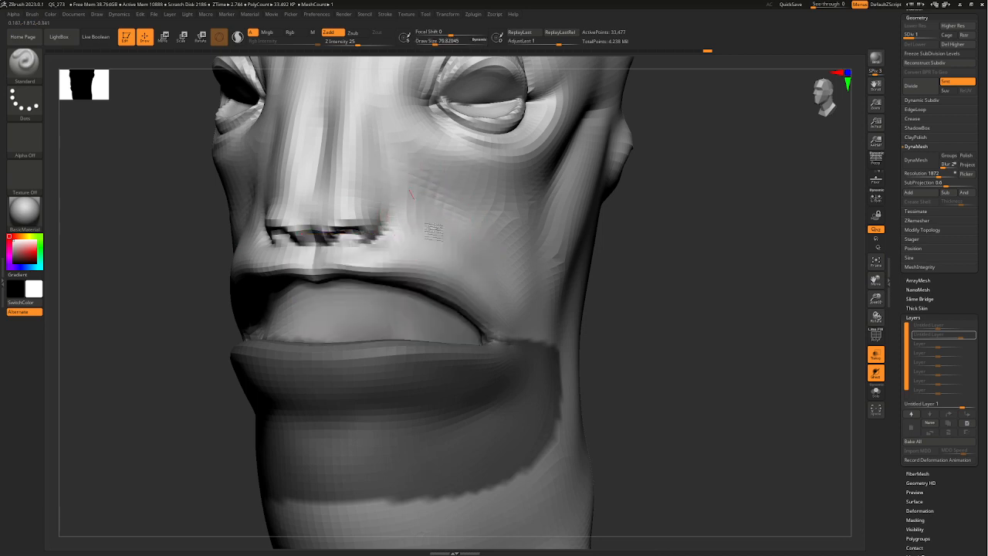
- Build up a fold running from beside the nose down the cheek to the mouth corner
{"action": "mouse_move", "coordinate": [420, 189]}
{"action": "left_mouse_down"}
{"action": "mouse_move", "coordinate": [444, 244]}
{"action": "mouse_move", "coordinate": [481, 282]}
{"action": "left_mouse_up"}
{"action": "key", "text": "ctrl+z"}
{"action": "left_click_drag", "start_coordinate": [404, 170], "coordinate": [502, 296]}
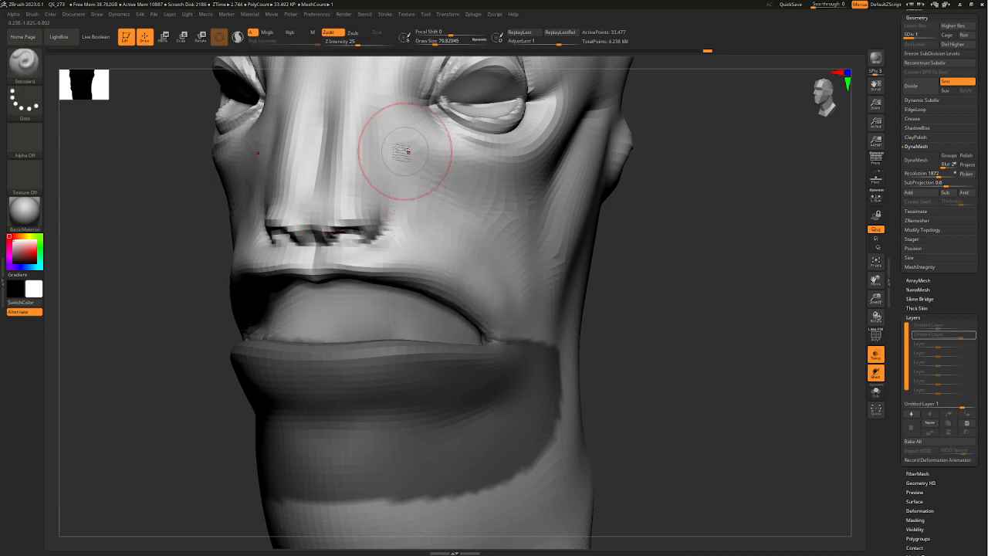
{"action": "left_click_drag", "start_coordinate": [406, 153], "coordinate": [512, 318]}
{"action": "left_click_drag", "start_coordinate": [411, 172], "coordinate": [506, 305]}
- Smooth the upper part of the fold between the nose and the cheek
{"action": "right_click_drag", "start_coordinate": [574, 312], "coordinate": [599, 282], "text": "ctrl"}
{"action": "mouse_move", "coordinate": [599, 282]}
{"action": "right_mouse_down"}
{"action": "mouse_move", "coordinate": [661, 311]}
{"action": "mouse_move", "coordinate": [637, 309]}
{"action": "right_mouse_up"}
{"action": "mouse_move", "coordinate": [637, 308]}
{"action": "right_mouse_down", "text": "ctrl"}
{"action": "mouse_move", "coordinate": [634, 341]}
{"action": "mouse_move", "coordinate": [540, 307]}
{"action": "right_mouse_up", "text": "ctrl"}
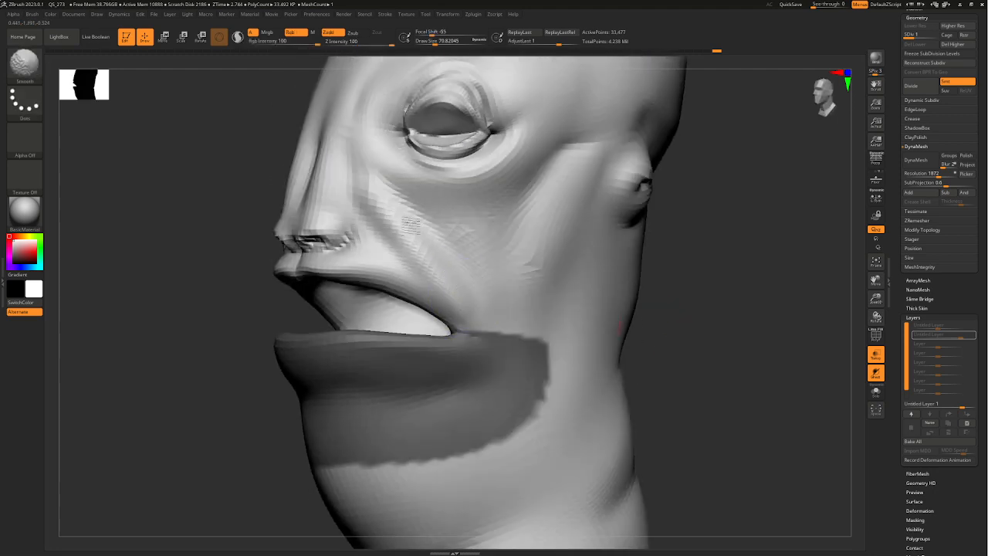
{"action": "mouse_move", "coordinate": [368, 192]}
{"action": "left_mouse_down"}
{"action": "mouse_move", "coordinate": [447, 217]}
{"action": "mouse_move", "coordinate": [452, 255]}
{"action": "mouse_move", "coordinate": [429, 229]}
{"action": "left_mouse_up"}
{"action": "right_click_drag", "start_coordinate": [654, 333], "coordinate": [491, 286]}
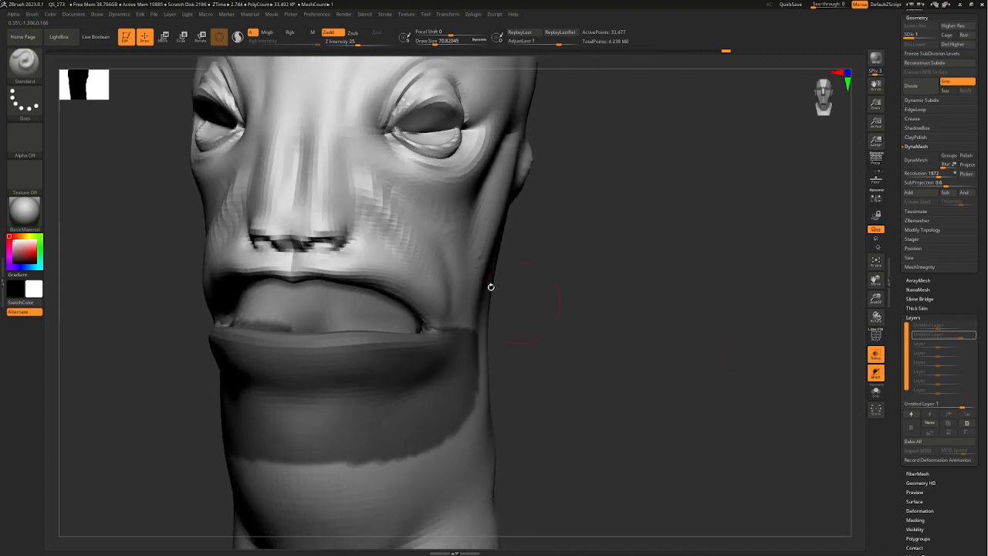
{"action": "left_click_drag", "start_coordinate": [397, 254], "coordinate": [360, 166], "text": "shift"}
- Smooth the remaining roughness on the cheek beside the nose and along the upper lip
{"action": "mouse_move", "coordinate": [532, 312]}
{"action": "right_mouse_down"}
{"action": "mouse_move", "coordinate": [571, 325]}
{"action": "mouse_move", "coordinate": [508, 293]}
{"action": "mouse_move", "coordinate": [448, 297]}
{"action": "mouse_move", "coordinate": [469, 315]}
{"action": "mouse_move", "coordinate": [651, 245]}
{"action": "mouse_move", "coordinate": [602, 325]}
{"action": "right_mouse_up"}
{"action": "right_click_drag", "start_coordinate": [602, 324], "coordinate": [625, 326]}
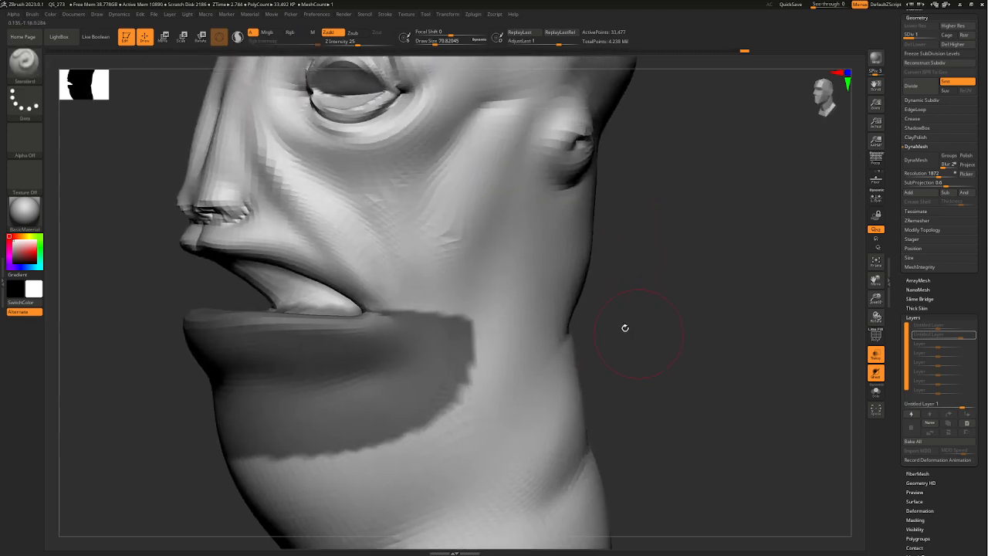
{"action": "right_click_drag", "start_coordinate": [448, 261], "coordinate": [363, 208], "text": "ctrl"}
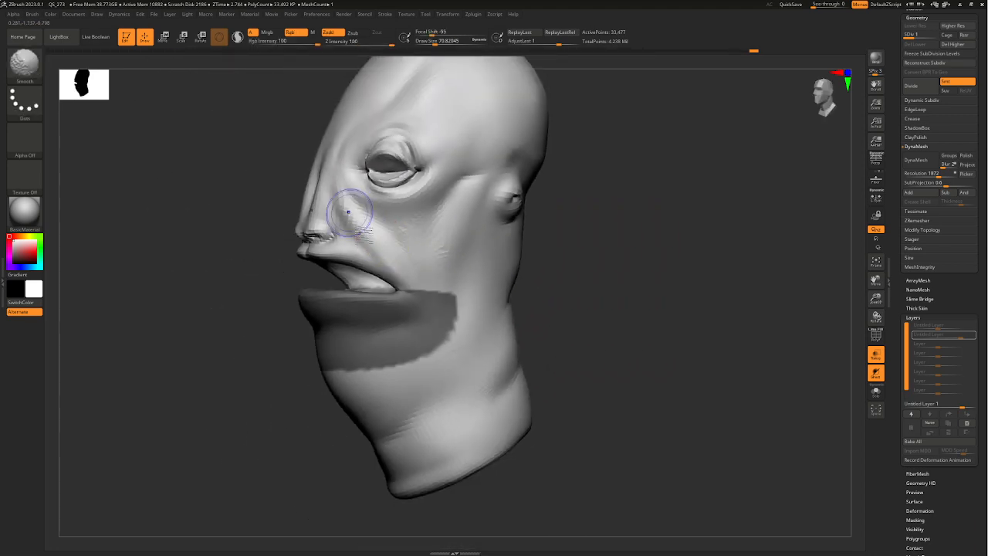
{"action": "mouse_move", "coordinate": [593, 320]}
{"action": "right_mouse_down"}
{"action": "mouse_move", "coordinate": [651, 314]}
{"action": "mouse_move", "coordinate": [580, 317]}
{"action": "right_mouse_up"}
{"action": "right_click_drag", "start_coordinate": [581, 317], "coordinate": [532, 348], "text": "ctrl"}
{"action": "left_click_drag", "start_coordinate": [308, 313], "coordinate": [324, 313], "text": "shift"}
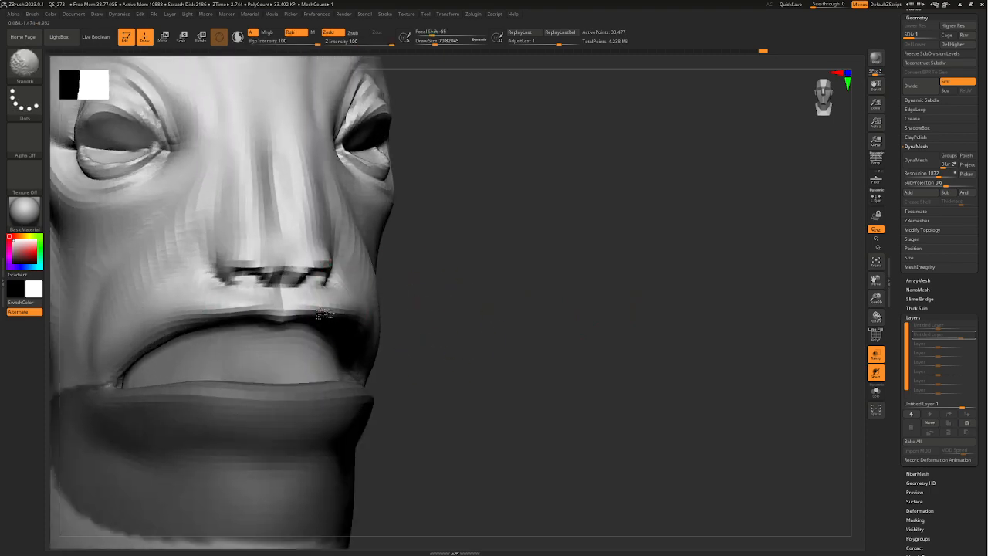
{"action": "right_click_drag", "start_coordinate": [532, 340], "coordinate": [482, 347]}
{"action": "right_click_drag", "start_coordinate": [482, 348], "coordinate": [490, 322], "text": "ctrl"}
- Clear the mask from the lower lip and chin and turn the head to its side
{"action": "right_click_drag", "start_coordinate": [658, 378], "coordinate": [709, 380]}
{"action": "left_click_drag", "start_coordinate": [630, 382], "coordinate": [641, 426], "text": "ctrl"}
{"action": "mouse_move", "coordinate": [642, 426]}
{"action": "right_mouse_down"}
{"action": "mouse_move", "coordinate": [614, 437]}
{"action": "mouse_move", "coordinate": [567, 413]}
{"action": "mouse_move", "coordinate": [658, 386]}
{"action": "right_mouse_up"}
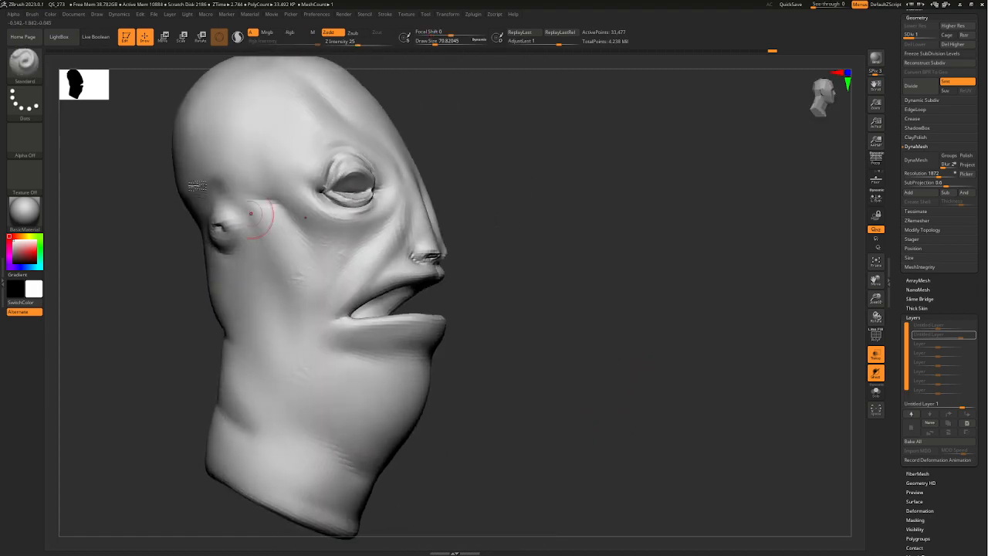
- Choose the Move brush and adjust the lower lip near the mouth corner at a draw size of 112
{"action": "key", "text": "b"}
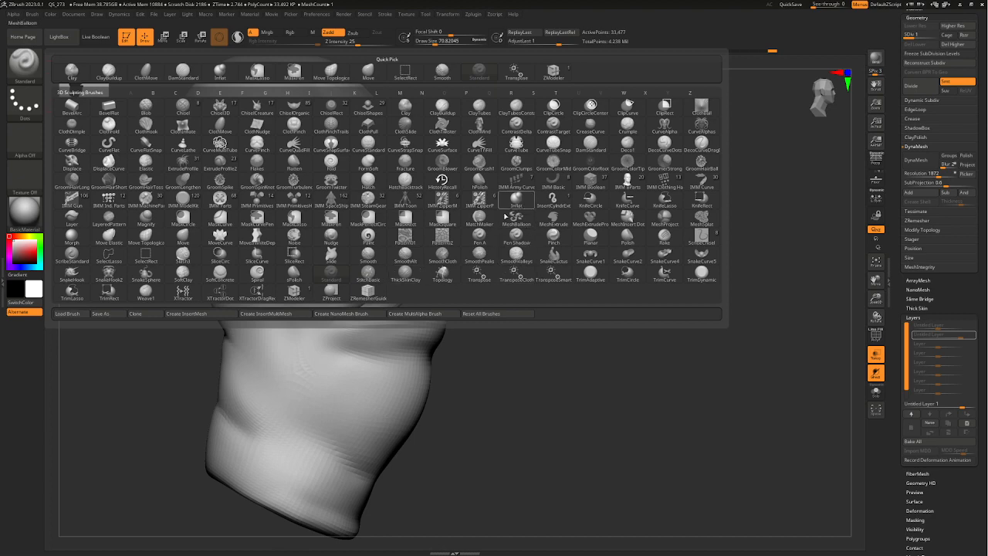
{"action": "key", "text": "m"}
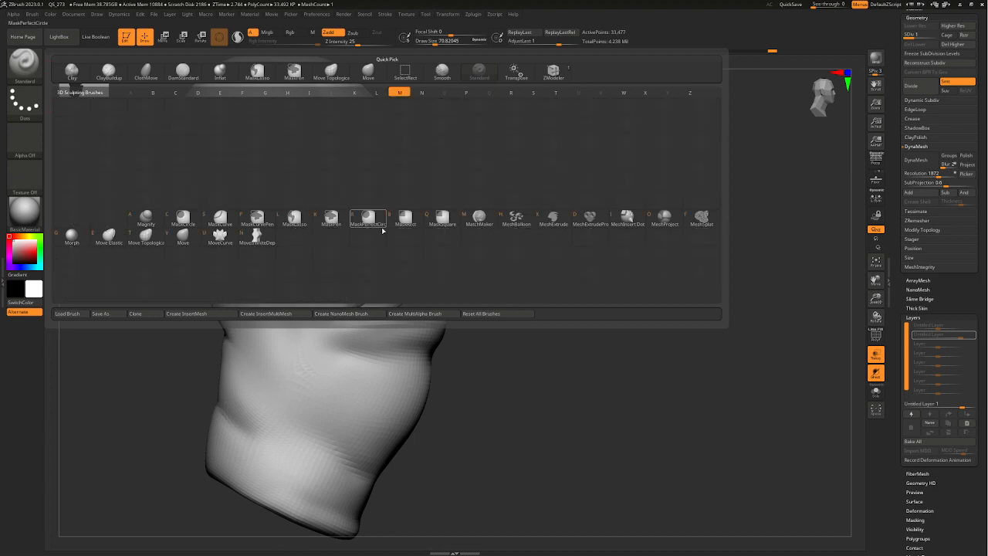
{"action": "key", "text": "v"}
{"action": "key", "text": "space"}
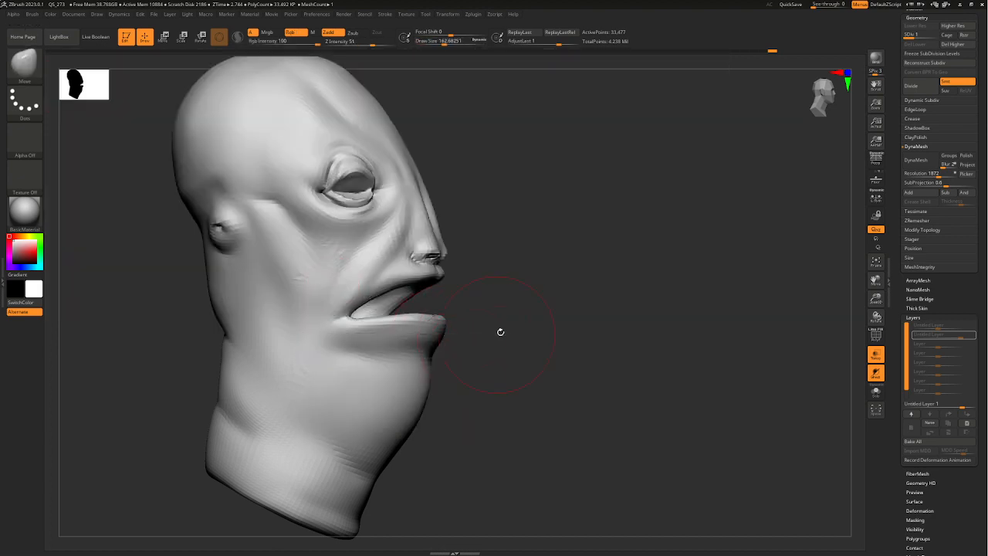
{"action": "right_click_drag", "start_coordinate": [501, 331], "coordinate": [421, 335]}
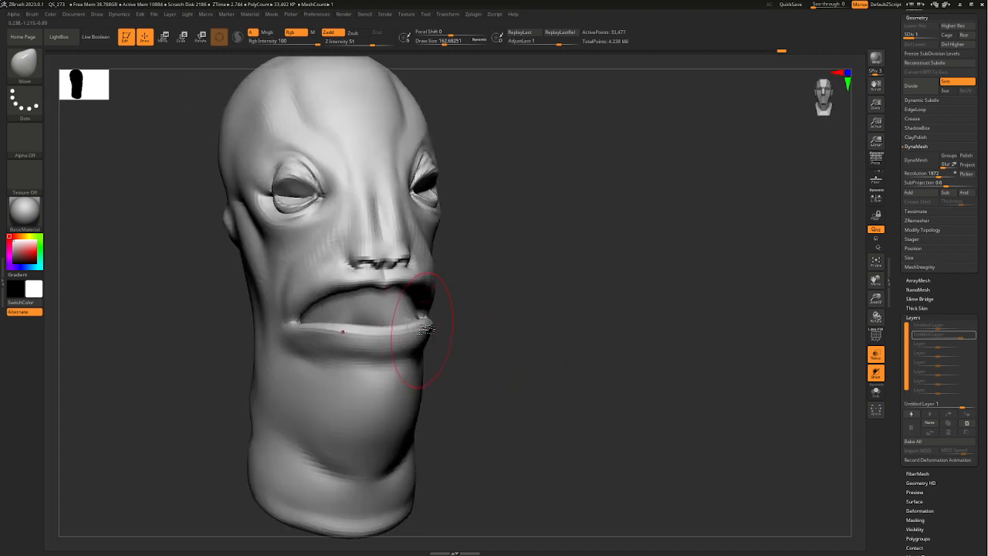
{"action": "key", "text": "ctrl+z"}
{"action": "key", "text": "space"}
{"action": "left_click_drag", "start_coordinate": [421, 333], "coordinate": [416, 332]}
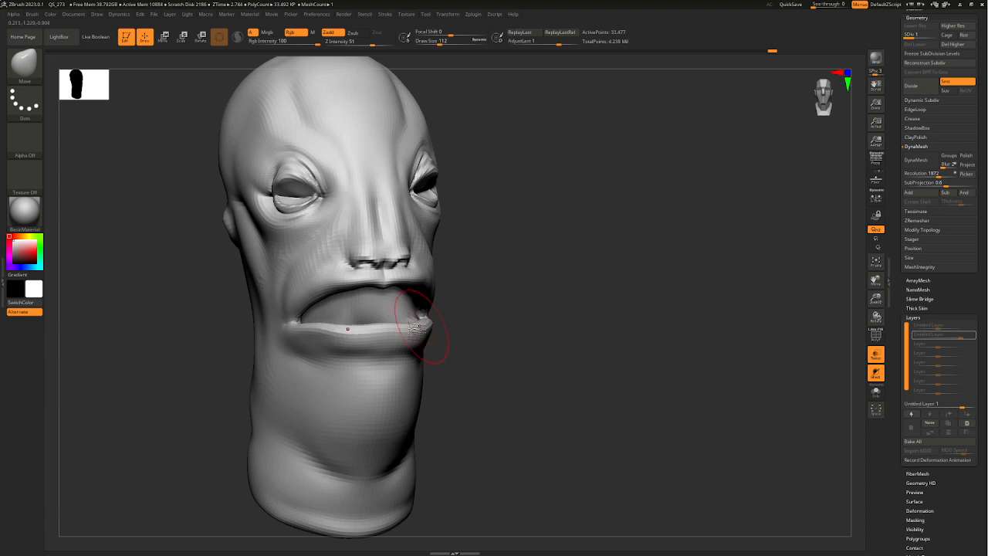
- Lasso-mask the lower lip from the side view
{"action": "right_click_drag", "start_coordinate": [452, 318], "coordinate": [493, 323]}
{"action": "key", "text": "shift"}
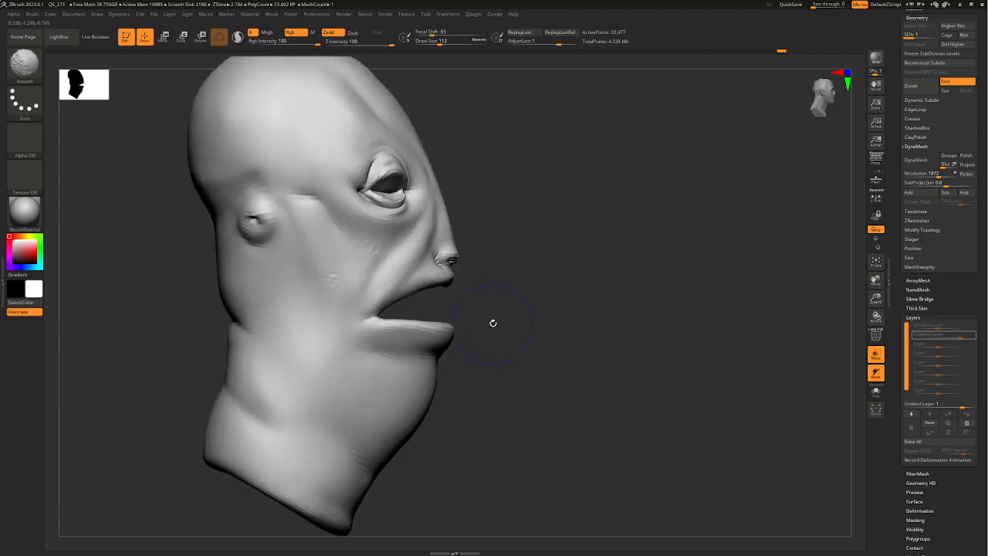
{"action": "key", "text": "ctrl"}
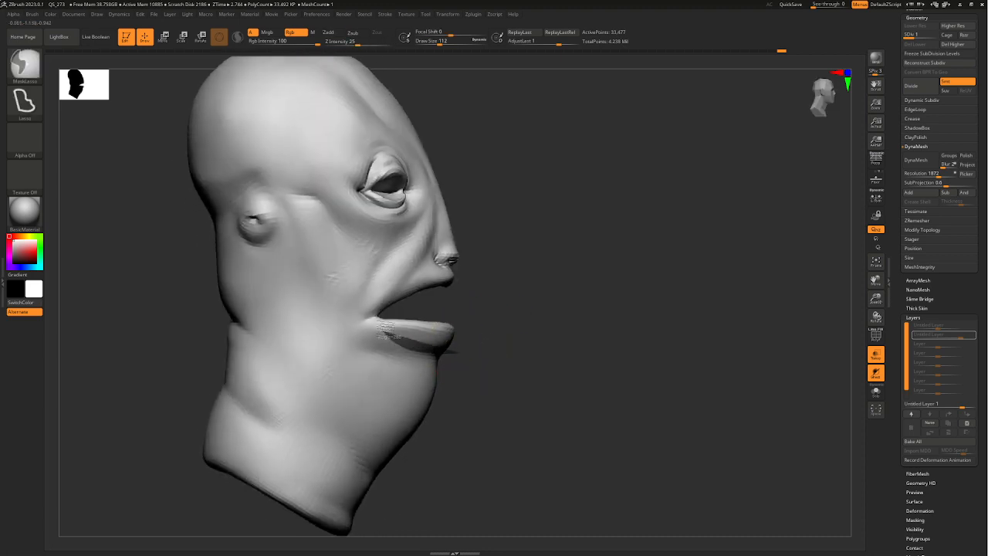
{"action": "left_click_drag", "start_coordinate": [401, 312], "coordinate": [482, 310], "text": "ctrl"}
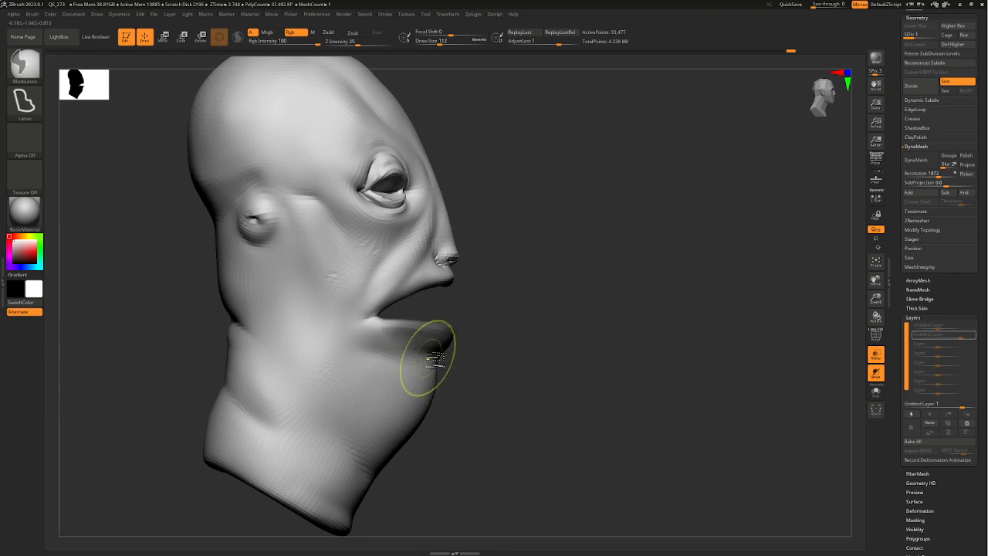
- Invert the mask to free the lower lip, then rotate and nudge the lip slightly outward with the transform gizmo
{"action": "left_click", "coordinate": [477, 366], "text": "ctrl"}
{"action": "left_click", "coordinate": [202, 41]}
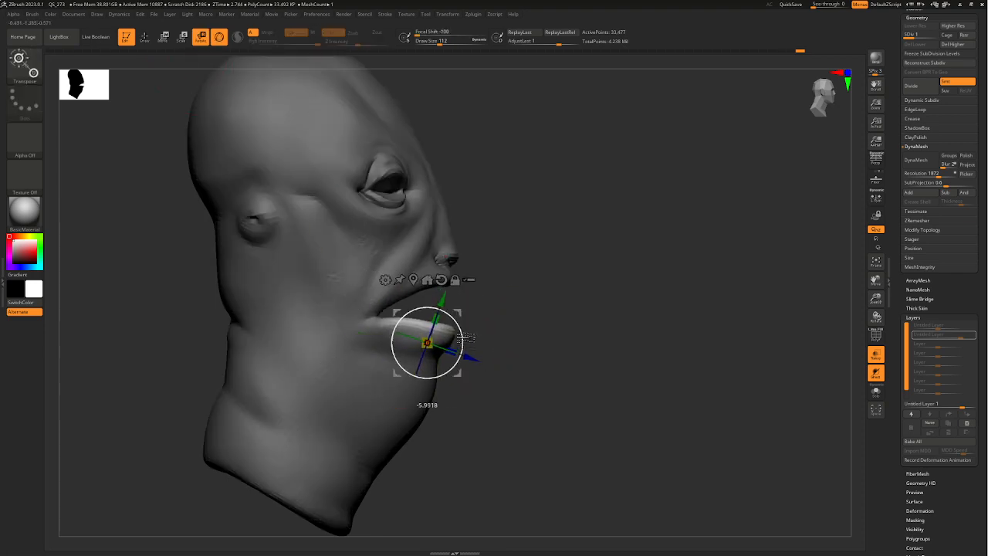
{"action": "left_click_drag", "start_coordinate": [466, 337], "coordinate": [527, 332]}
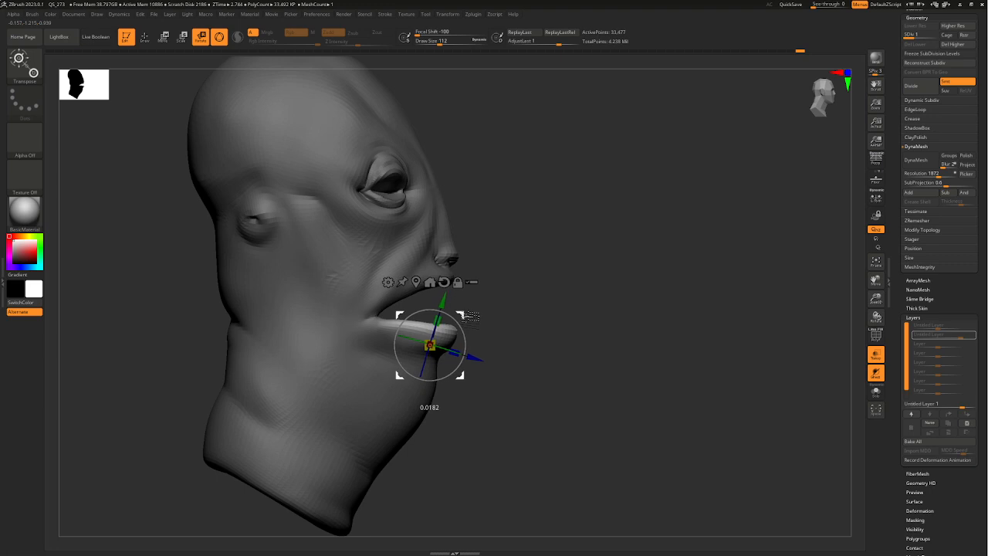
- Inflate the unmasked lower lip using the Inflat brush at a draw size of about 163, and clear the mask
{"action": "left_click", "coordinate": [32, 73]}
{"action": "key", "text": "i"}
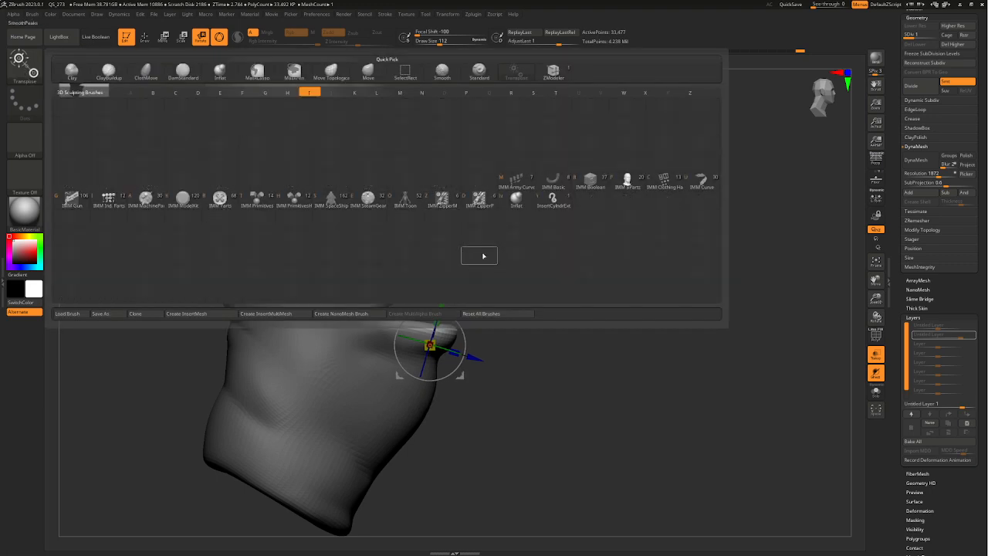
{"action": "left_click", "coordinate": [517, 200]}
{"action": "key", "text": "space"}
{"action": "left_click_drag", "start_coordinate": [431, 335], "coordinate": [437, 335]}
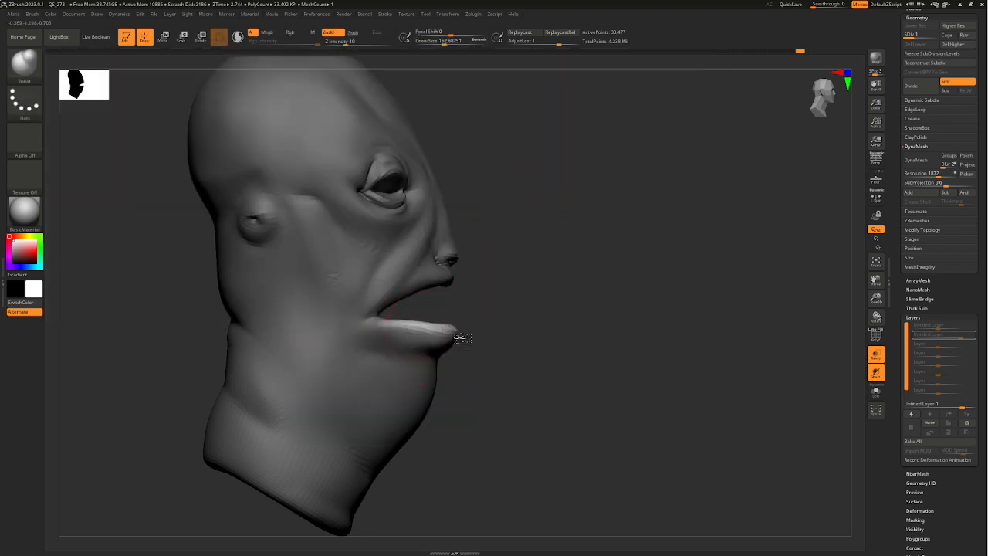
{"action": "right_click_drag", "start_coordinate": [533, 340], "coordinate": [490, 345]}
{"action": "left_click_drag", "start_coordinate": [588, 326], "coordinate": [613, 336]}
{"action": "left_click_drag", "start_coordinate": [561, 356], "coordinate": [595, 388], "text": "ctrl"}
- Raise the head to subdivision level 3 and reduce the brush draw size to about 39 while checking the mouth corners up close
{"action": "left_click_drag", "start_coordinate": [918, 36], "coordinate": [942, 37]}
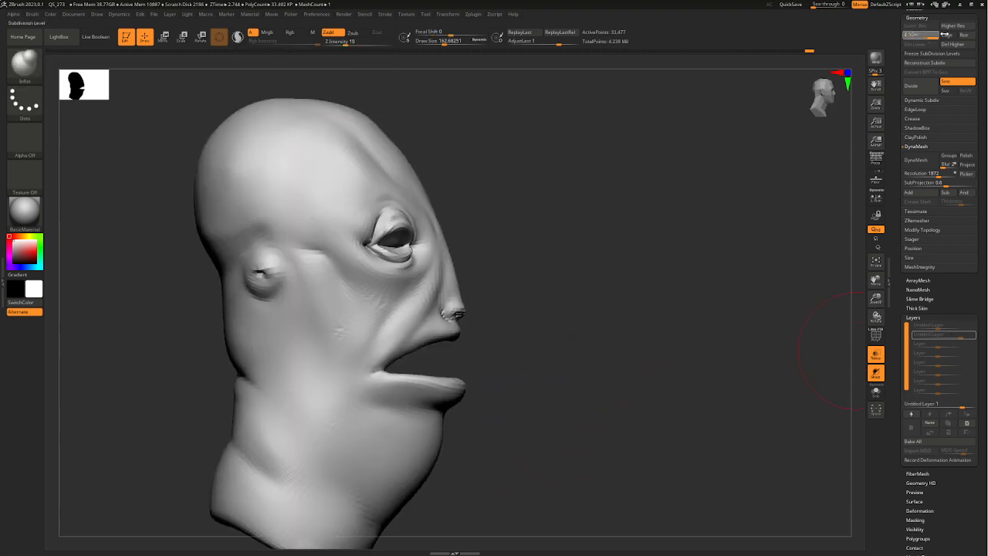
{"action": "left_click_drag", "start_coordinate": [622, 406], "coordinate": [596, 406]}
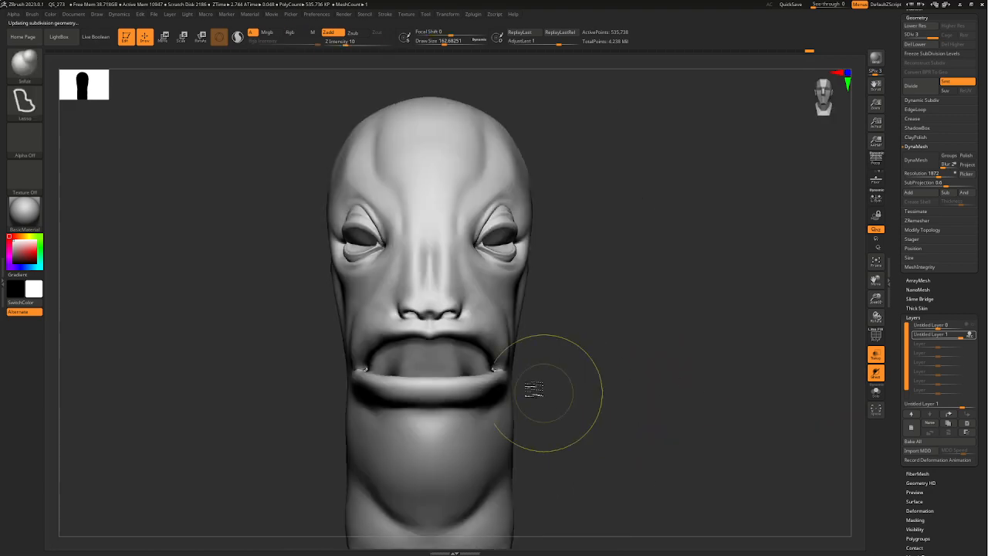
{"action": "right_click_drag", "start_coordinate": [551, 386], "coordinate": [618, 342], "text": "ctrl"}
{"action": "key", "text": "space"}
{"action": "left_click_drag", "start_coordinate": [461, 333], "coordinate": [458, 333]}
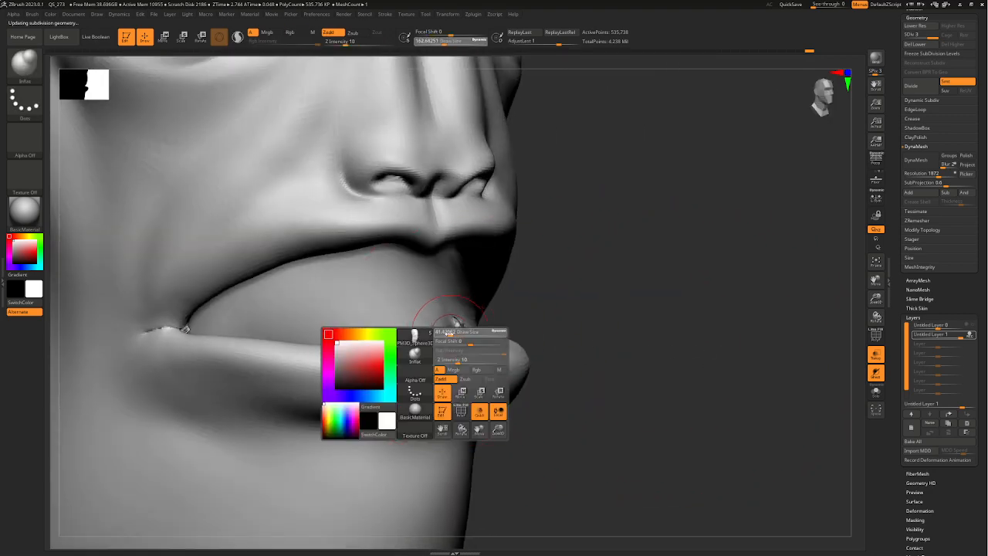
{"action": "mouse_move", "coordinate": [469, 337]}
{"action": "right_mouse_down"}
{"action": "mouse_move", "coordinate": [730, 357]}
{"action": "mouse_move", "coordinate": [782, 390]}
{"action": "right_mouse_up"}
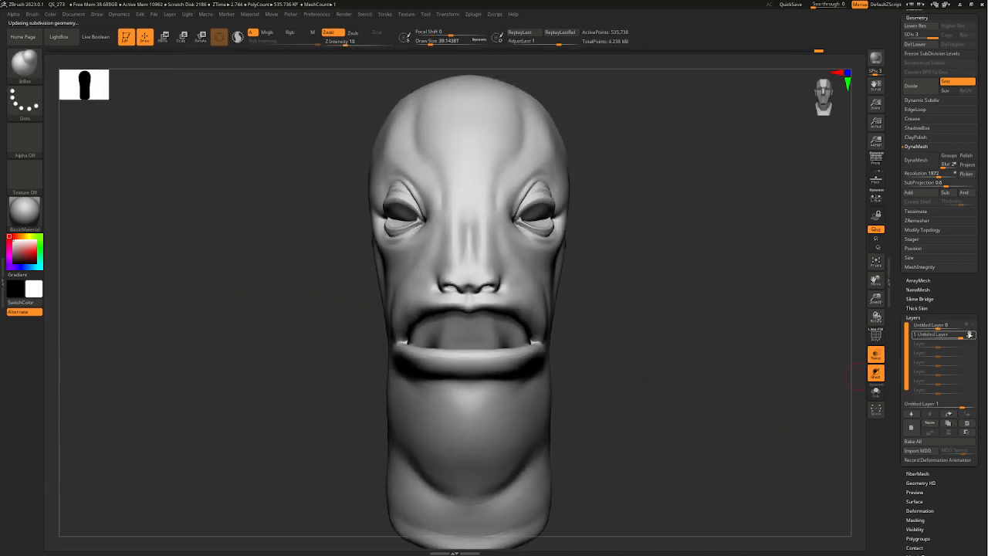
- Stop recording on Untitled Layer 1 and lower the head to subdivision level 1
{"action": "mouse_move", "coordinate": [959, 337]}
{"action": "left_mouse_down"}
{"action": "mouse_move", "coordinate": [948, 337]}
{"action": "mouse_move", "coordinate": [969, 336]}
{"action": "mouse_move", "coordinate": [947, 337]}
{"action": "mouse_move", "coordinate": [962, 343]}
{"action": "left_mouse_up"}
{"action": "left_click_drag", "start_coordinate": [983, 151], "coordinate": [979, 205]}
{"action": "left_click_drag", "start_coordinate": [929, 89], "coordinate": [907, 89]}
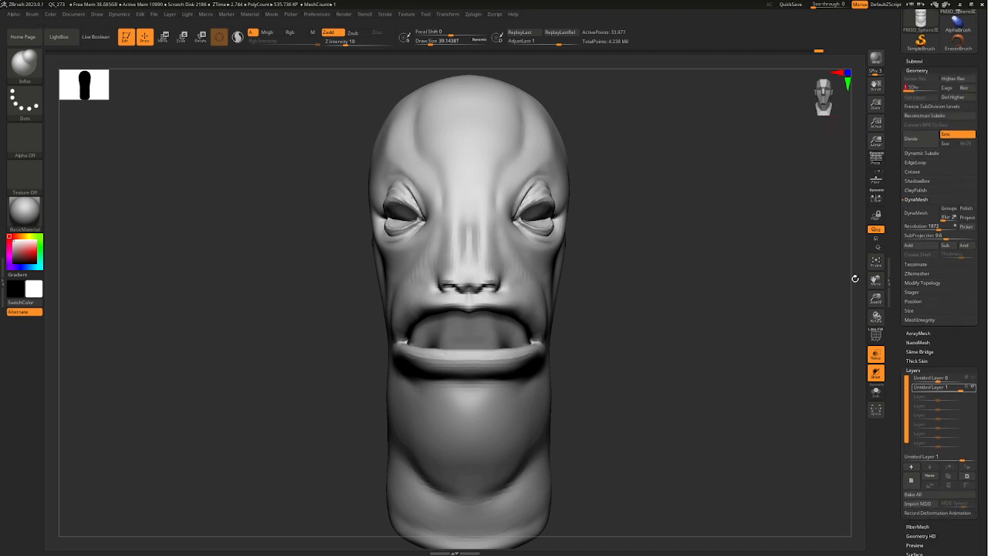
- Send the sculpted head to Maya with GoZ and move the imported PM3D_Sphere3D3 mesh sideways, clear of Main_Head
{"action": "left_click_drag", "start_coordinate": [982, 115], "coordinate": [974, 181]}
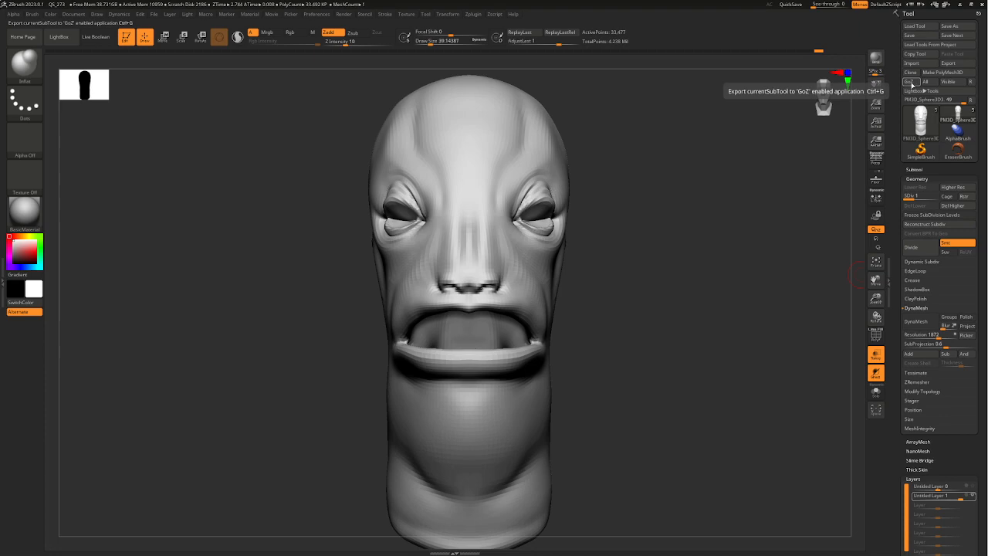
{"action": "left_click", "coordinate": [912, 84]}
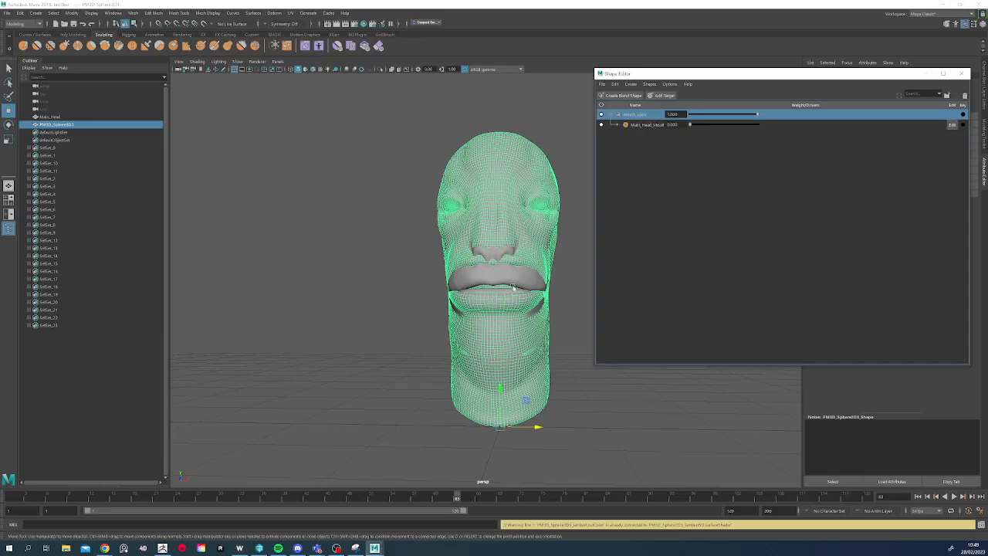
{"action": "left_click", "coordinate": [512, 287]}
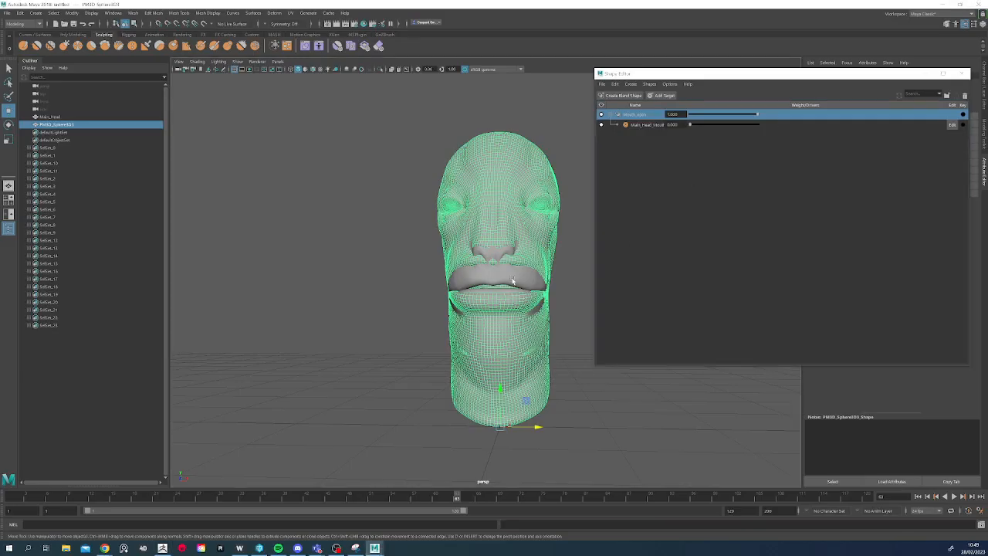
{"action": "left_click", "coordinate": [69, 125]}
{"action": "left_click_drag", "start_coordinate": [540, 430], "coordinate": [366, 419]}
{"action": "left_click", "coordinate": [404, 383]}
- Add the imported PM3D_Sphere3D3 head as a new target of the Mouth_open blend shape
{"action": "mouse_move", "coordinate": [305, 322]}
{"action": "left_mouse_down", "text": "alt"}
{"action": "mouse_move", "coordinate": [315, 328]}
{"action": "mouse_move", "coordinate": [293, 327]}
{"action": "mouse_move", "coordinate": [307, 319]}
{"action": "left_mouse_up", "text": "alt"}
{"action": "left_click", "coordinate": [484, 278]}
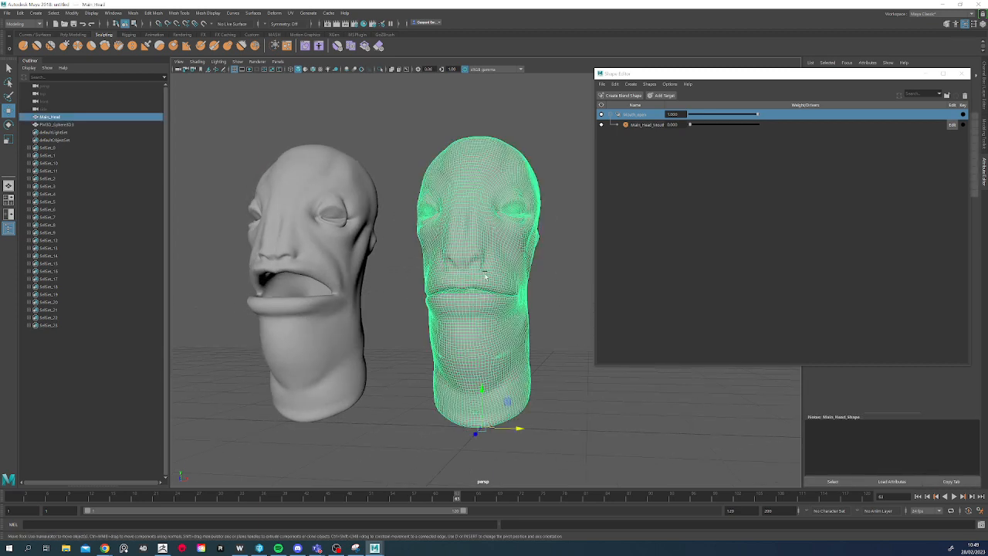
{"action": "left_click", "coordinate": [318, 264]}
{"action": "left_click", "coordinate": [230, 249]}
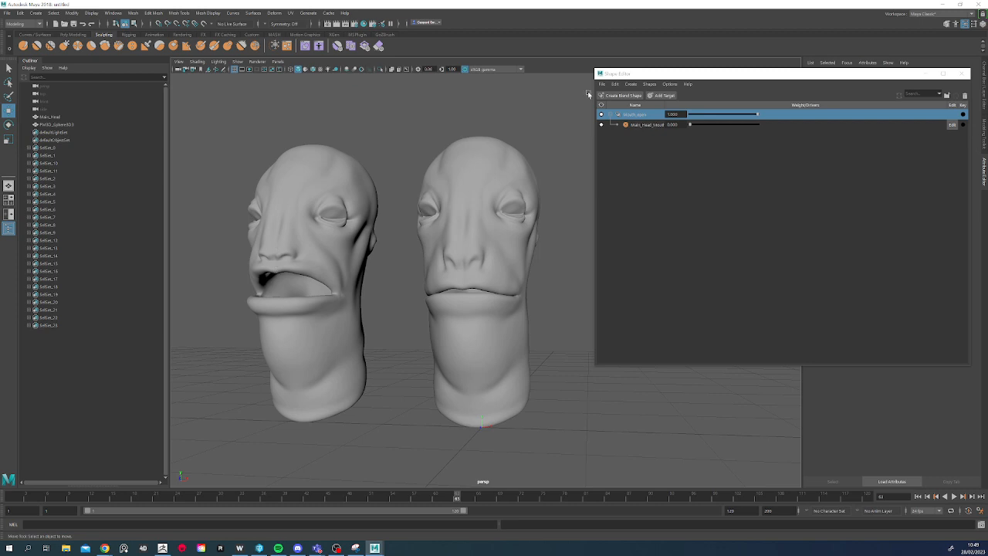
{"action": "left_click", "coordinate": [641, 116]}
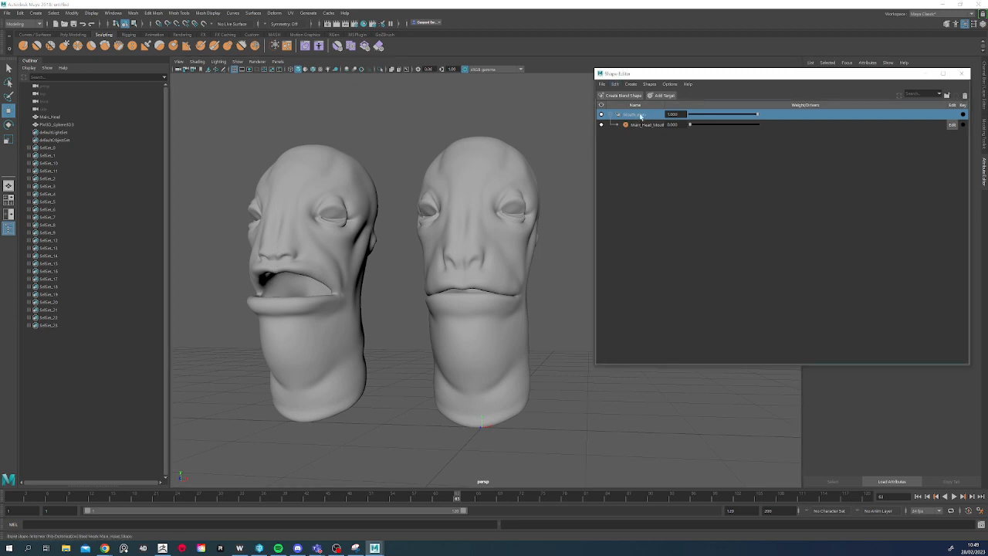
{"action": "left_click", "coordinate": [353, 210]}
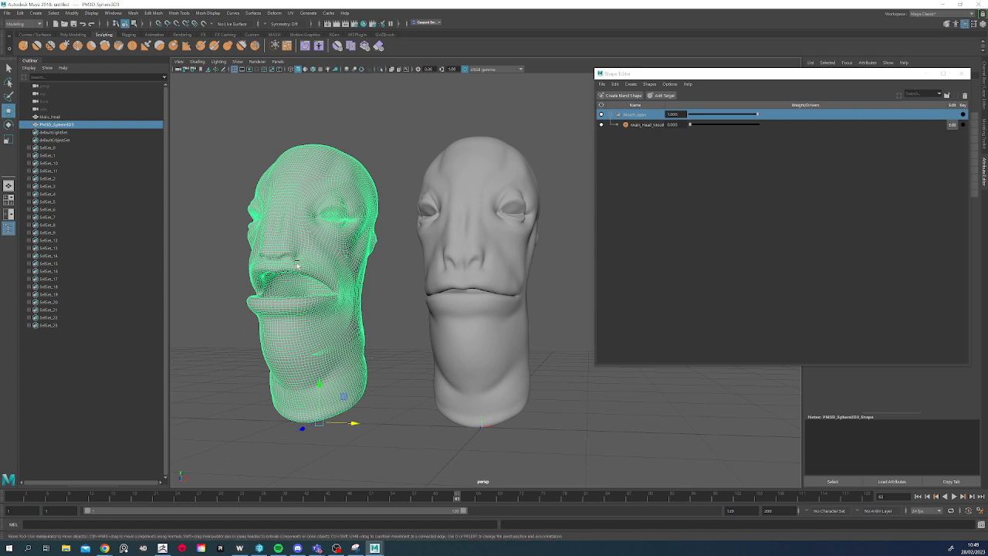
{"action": "left_click", "coordinate": [630, 84]}
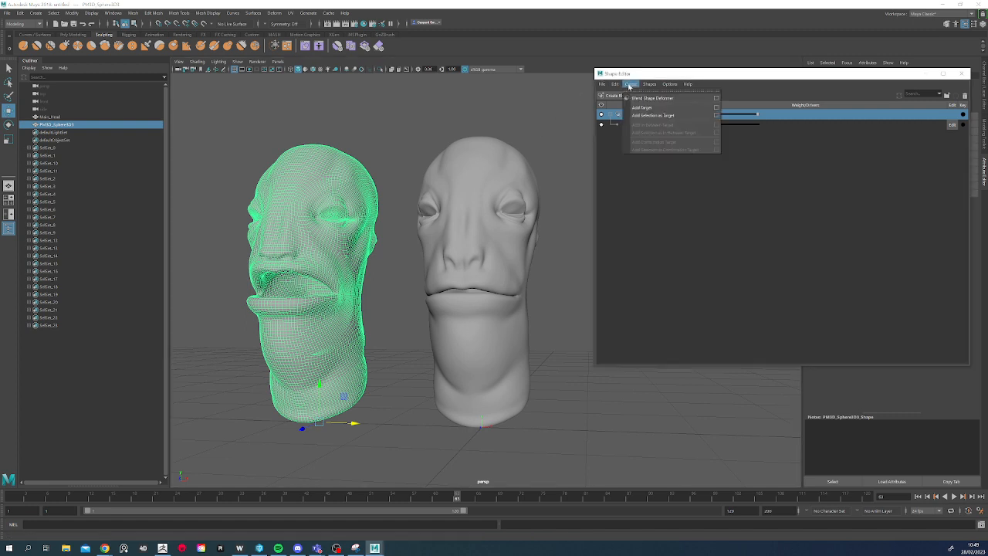
{"action": "left_click", "coordinate": [665, 116]}
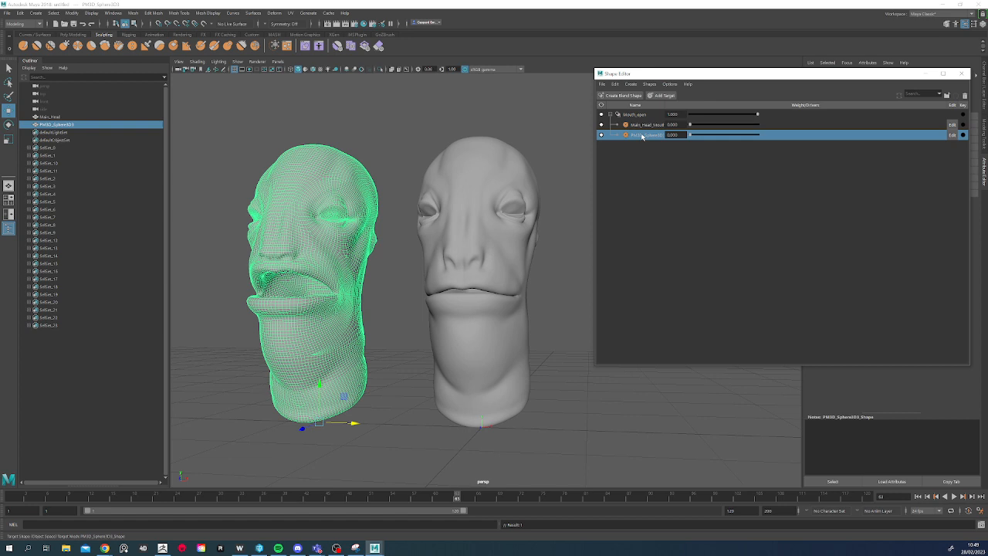
- Rename the new PM3D_Sphere3D3 blend shape target as Angry_mouth
{"action": "double_click", "coordinate": [642, 135]}
{"action": "key", "text": "BackSpace"}
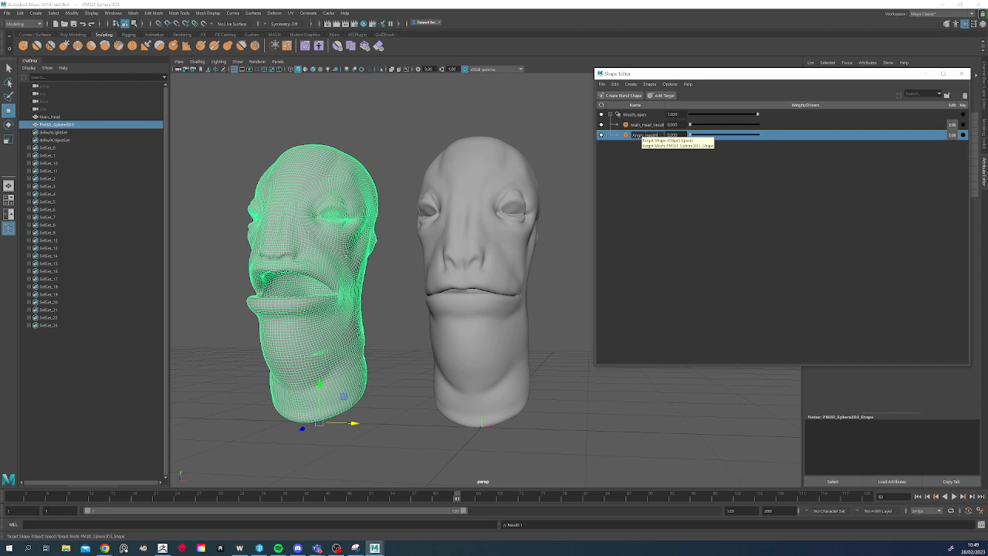
{"action": "type", "text": "Angry_mouth"}
{"action": "key", "text": "Tab"}
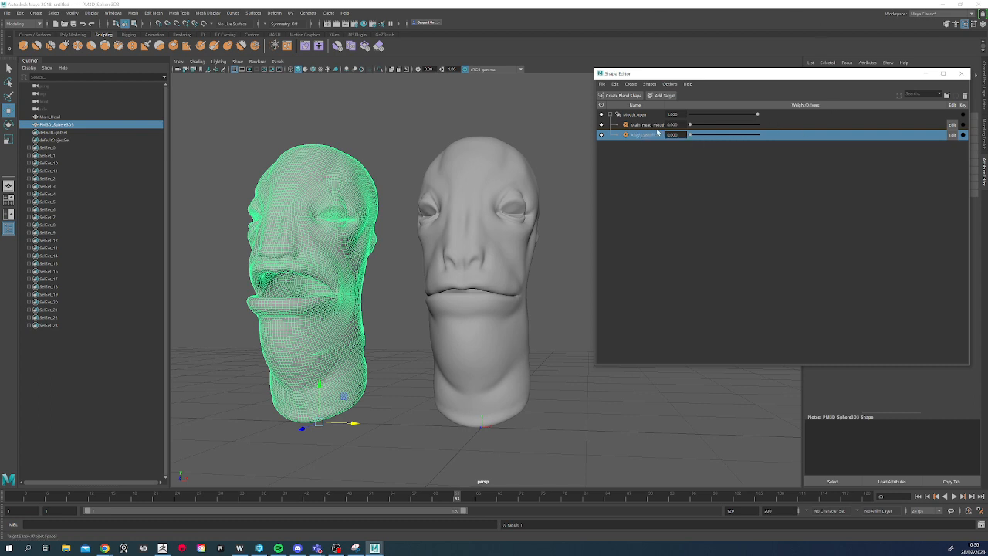
- Rename the original Main_Head target as Open_Mouth and capitalise the second target's name to Angry_Mouth
{"action": "double_click", "coordinate": [644, 124]}
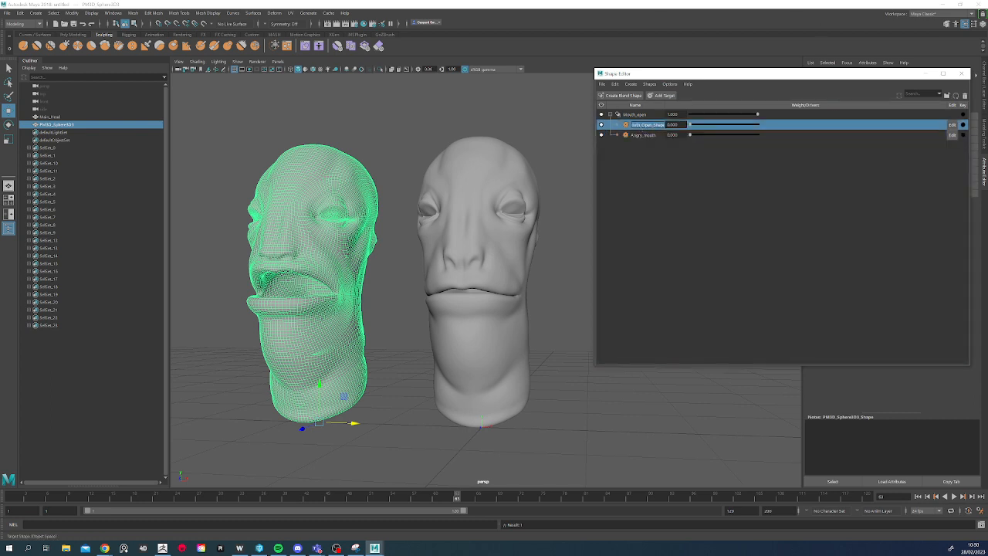
{"action": "type", "text": "Mou"}
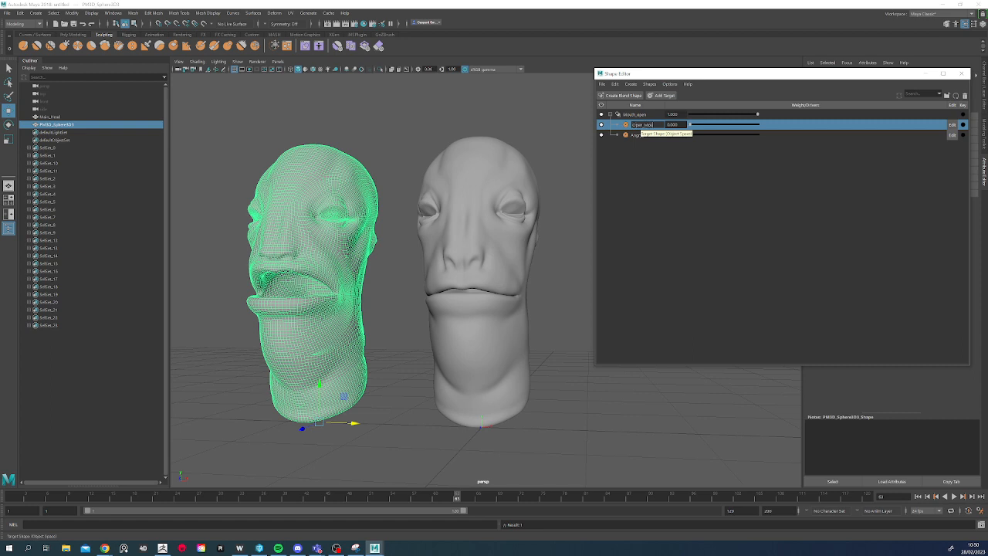
{"action": "type", "text": "th"}
{"action": "key", "text": "Return"}
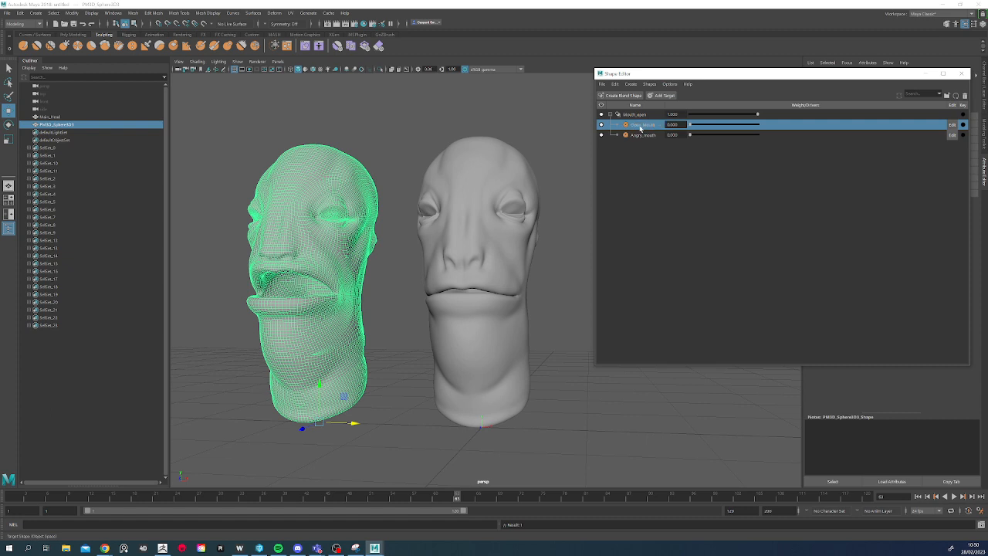
{"action": "double_click", "coordinate": [644, 135]}
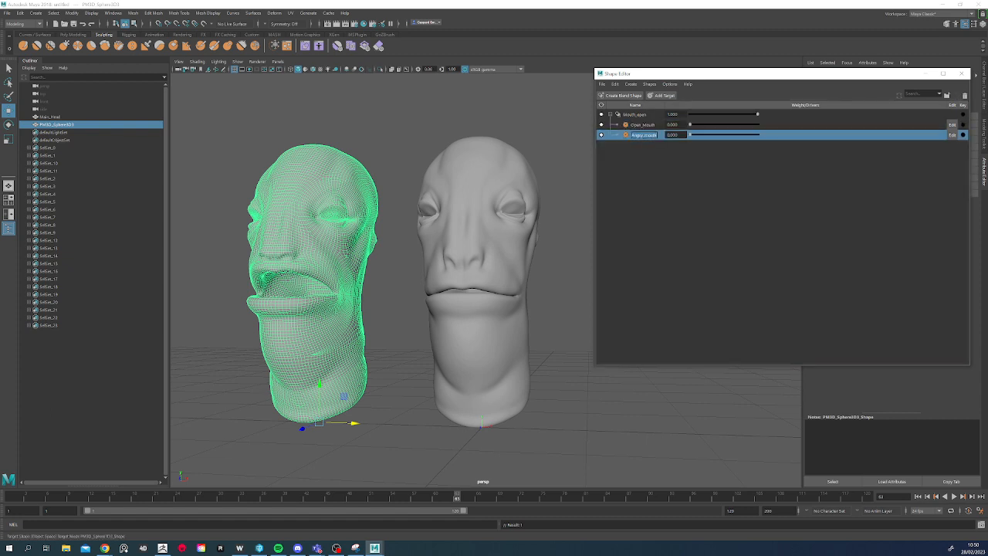
{"action": "key", "text": "Return"}
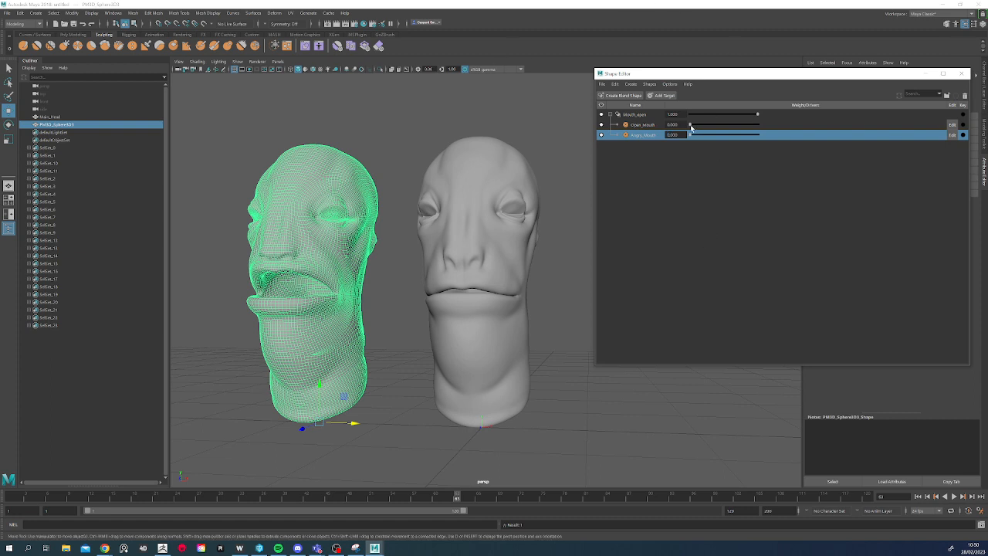
- Test the Open_Mouth and Angry_Mouth targets on Main_Head by varying their weights separately and in combination
{"action": "left_click_drag", "start_coordinate": [691, 128], "coordinate": [767, 136]}
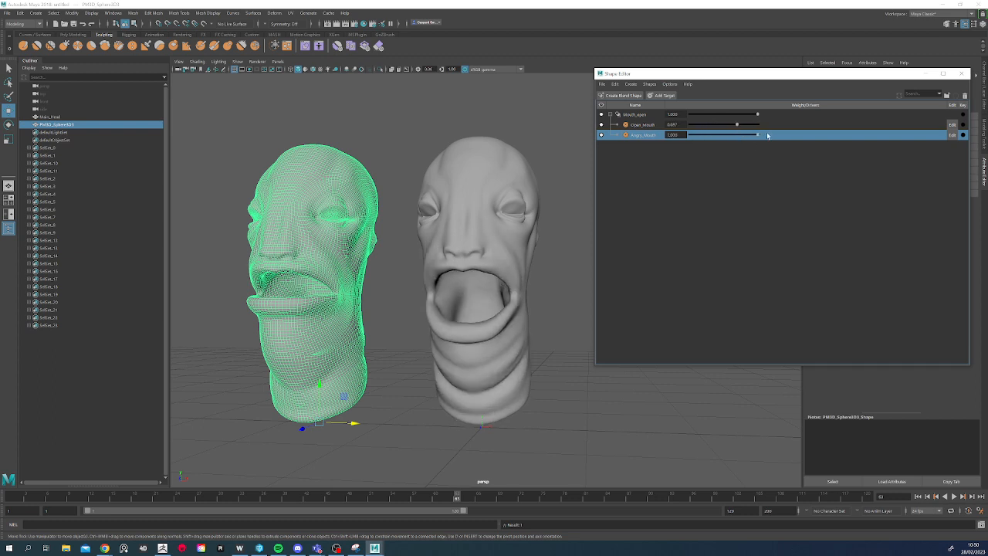
{"action": "mouse_move", "coordinate": [548, 265]}
{"action": "left_mouse_down", "text": "alt"}
{"action": "mouse_move", "coordinate": [567, 267]}
{"action": "mouse_move", "coordinate": [536, 269]}
{"action": "mouse_move", "coordinate": [548, 266]}
{"action": "left_mouse_up", "text": "alt"}
{"action": "left_click_drag", "start_coordinate": [739, 140], "coordinate": [690, 137]}
{"action": "left_click_drag", "start_coordinate": [758, 125], "coordinate": [689, 126]}
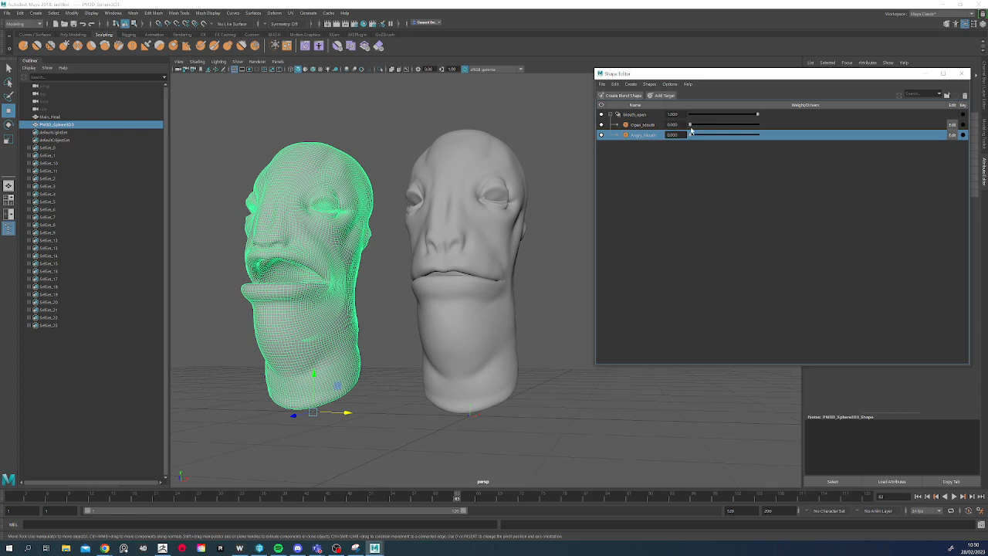
{"action": "mouse_move", "coordinate": [741, 136]}
{"action": "left_mouse_down"}
{"action": "mouse_move", "coordinate": [754, 136]}
{"action": "mouse_move", "coordinate": [746, 146]}
{"action": "mouse_move", "coordinate": [677, 137]}
{"action": "mouse_move", "coordinate": [761, 138]}
{"action": "mouse_move", "coordinate": [732, 141]}
{"action": "mouse_move", "coordinate": [728, 128]}
{"action": "mouse_move", "coordinate": [762, 126]}
{"action": "mouse_move", "coordinate": [684, 128]}
{"action": "mouse_move", "coordinate": [767, 128]}
{"action": "mouse_move", "coordinate": [706, 128]}
{"action": "mouse_move", "coordinate": [742, 128]}
{"action": "mouse_move", "coordinate": [726, 141]}
{"action": "left_mouse_up"}
- Delete the imported PM3D_Sphere3D3 head beside Main_Head
{"action": "left_click", "coordinate": [344, 222]}
{"action": "left_click", "coordinate": [301, 123]}
{"action": "left_click", "coordinate": [316, 188]}
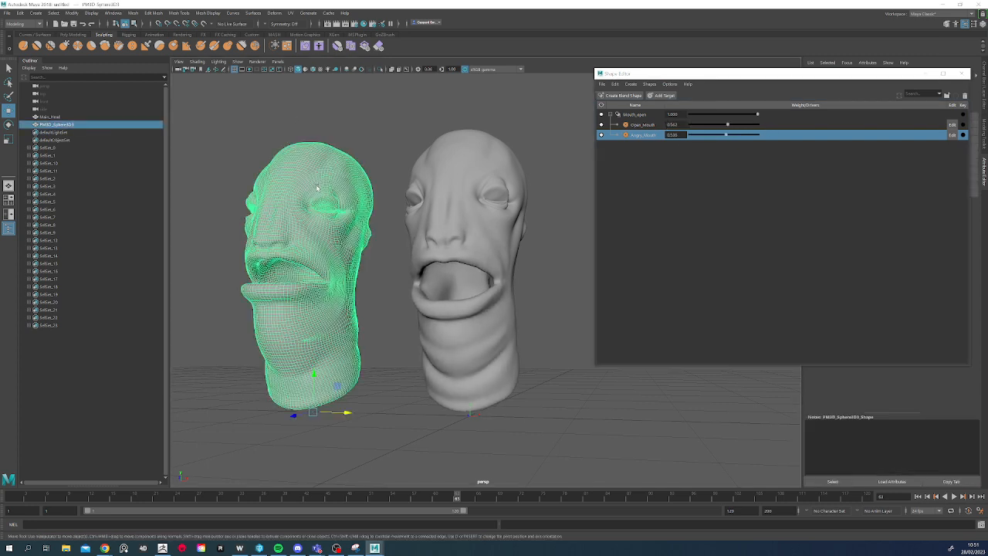
{"action": "key", "text": "Delete"}
- Raise Main_Head well above the grid and deselect it
{"action": "left_click", "coordinate": [451, 254]}
{"action": "scroll", "coordinate": [485, 318], "scroll_direction": "down", "scroll_amount": 3}
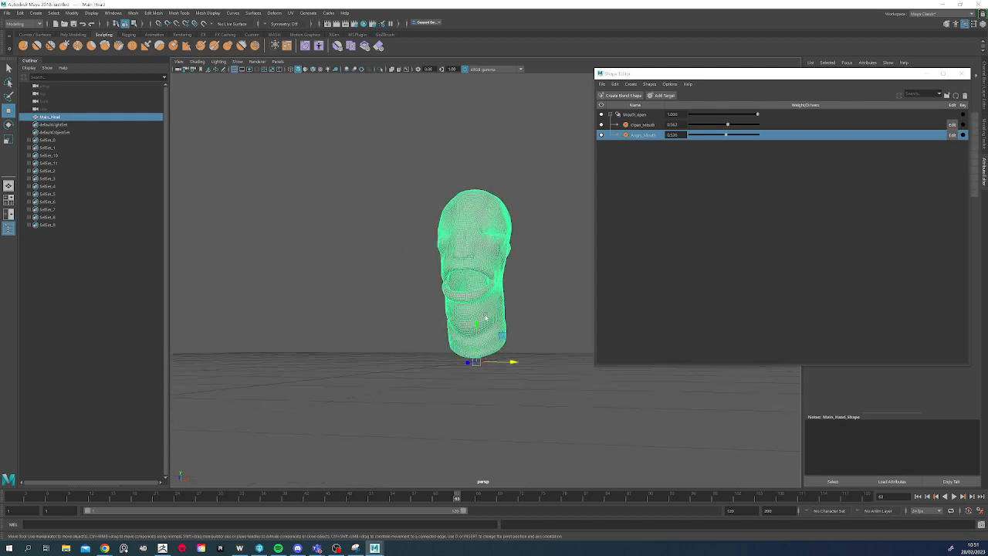
{"action": "left_click_drag", "start_coordinate": [479, 328], "coordinate": [478, 160]}
{"action": "left_click_drag", "start_coordinate": [486, 231], "coordinate": [394, 176], "text": "alt"}
{"action": "left_click", "coordinate": [454, 168]}
{"action": "middle_click_drag", "start_coordinate": [453, 168], "coordinate": [492, 210], "text": "alt"}
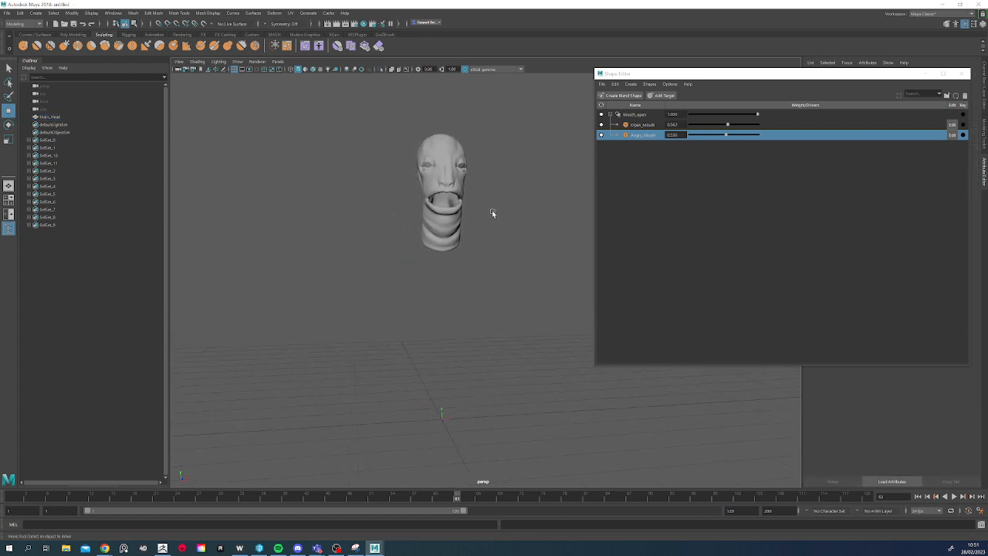
- Reset the Open_Mouth and Angry_Mouth weights to 0
{"action": "mouse_move", "coordinate": [492, 210]}
{"action": "left_mouse_down", "text": "alt"}
{"action": "mouse_move", "coordinate": [446, 218]}
{"action": "mouse_move", "coordinate": [443, 201]}
{"action": "mouse_move", "coordinate": [482, 214]}
{"action": "mouse_move", "coordinate": [487, 192]}
{"action": "mouse_move", "coordinate": [483, 211]}
{"action": "left_mouse_up", "text": "alt"}
{"action": "left_click_drag", "start_coordinate": [727, 126], "coordinate": [666, 134]}
{"action": "left_click", "coordinate": [549, 193]}
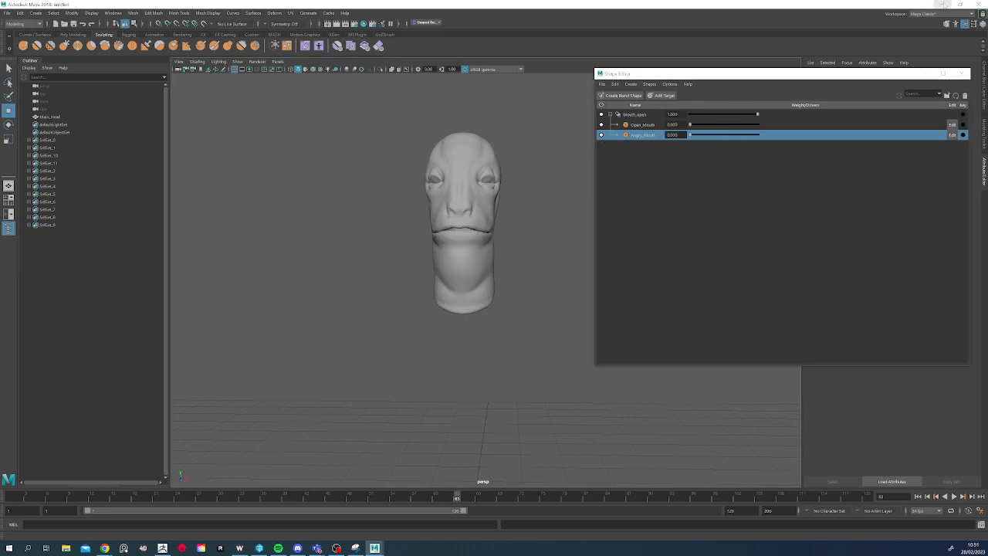
- Minimise Maya, switch to ZBrush and restore its window to full screen
{"action": "left_click", "coordinate": [946, 4]}
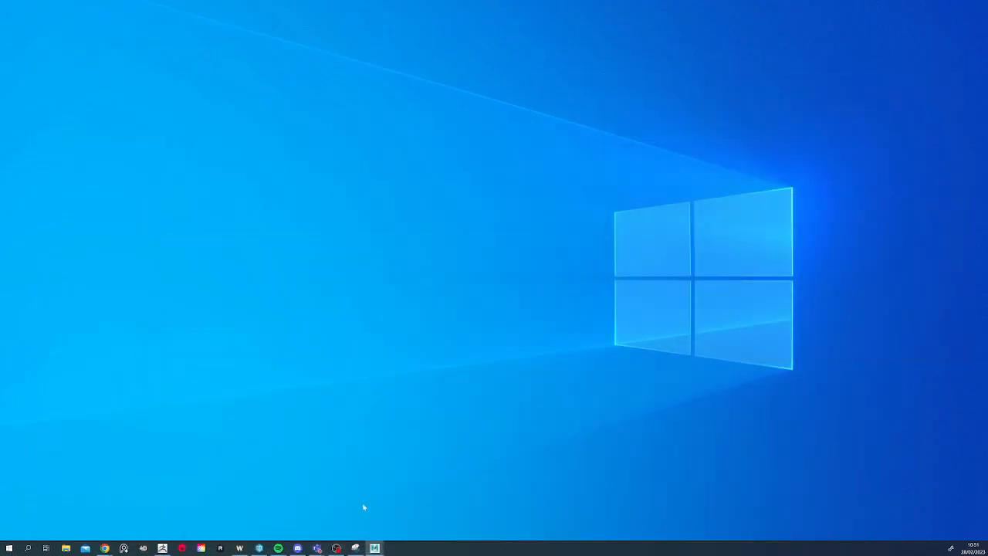
{"action": "left_click", "coordinate": [162, 547]}
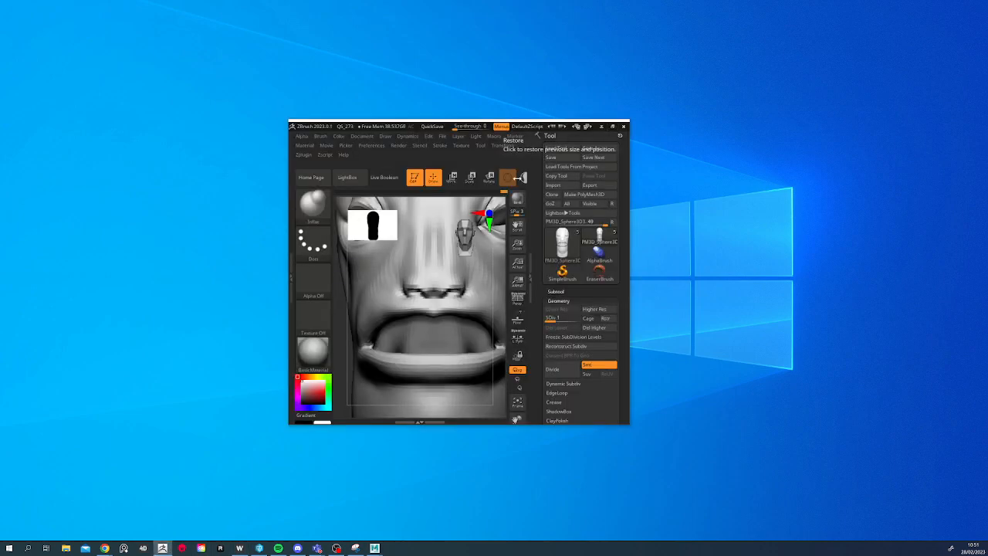
{"action": "left_click", "coordinate": [616, 129]}
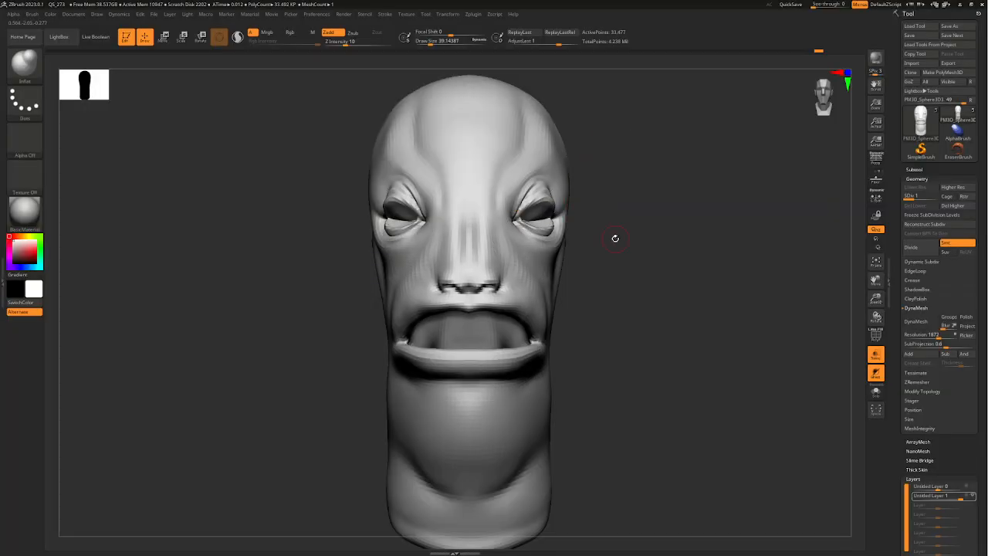